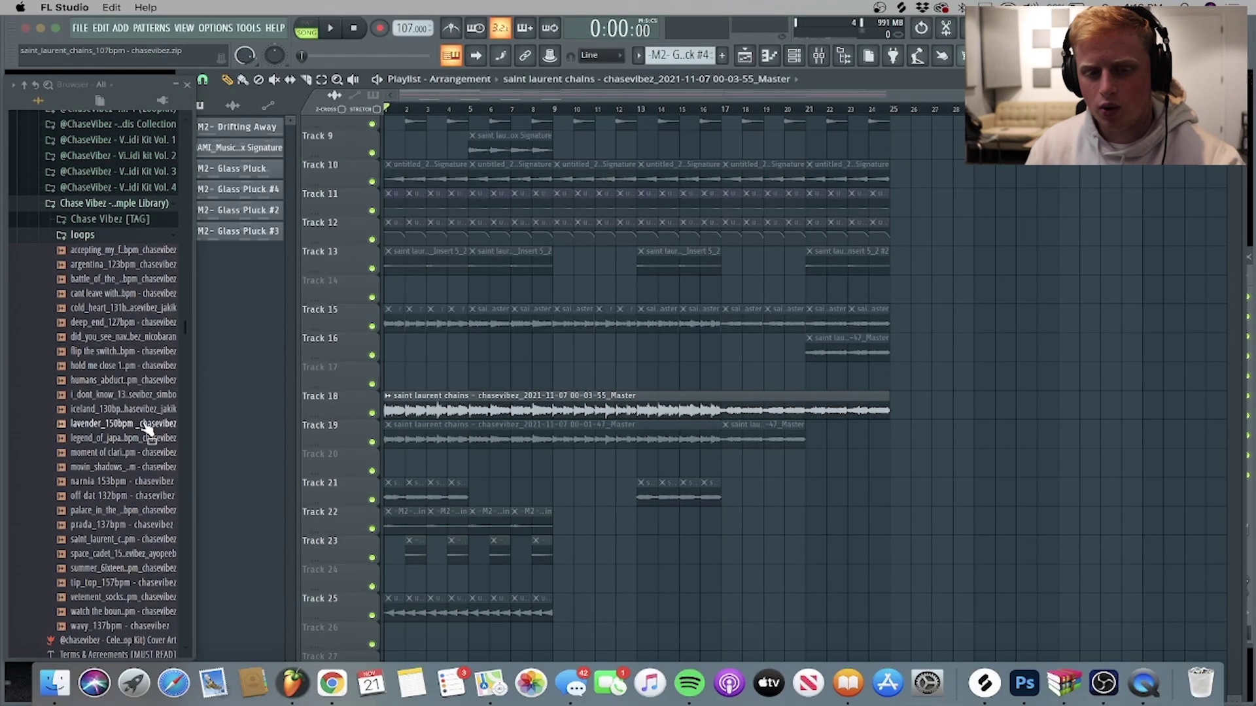
Stop playback and move the 'saint laurent chains' master audio clip from Track 18 to Track 27.
{"action": "left_click_drag", "start_coordinate": [178, 410], "coordinate": [577, 416]}
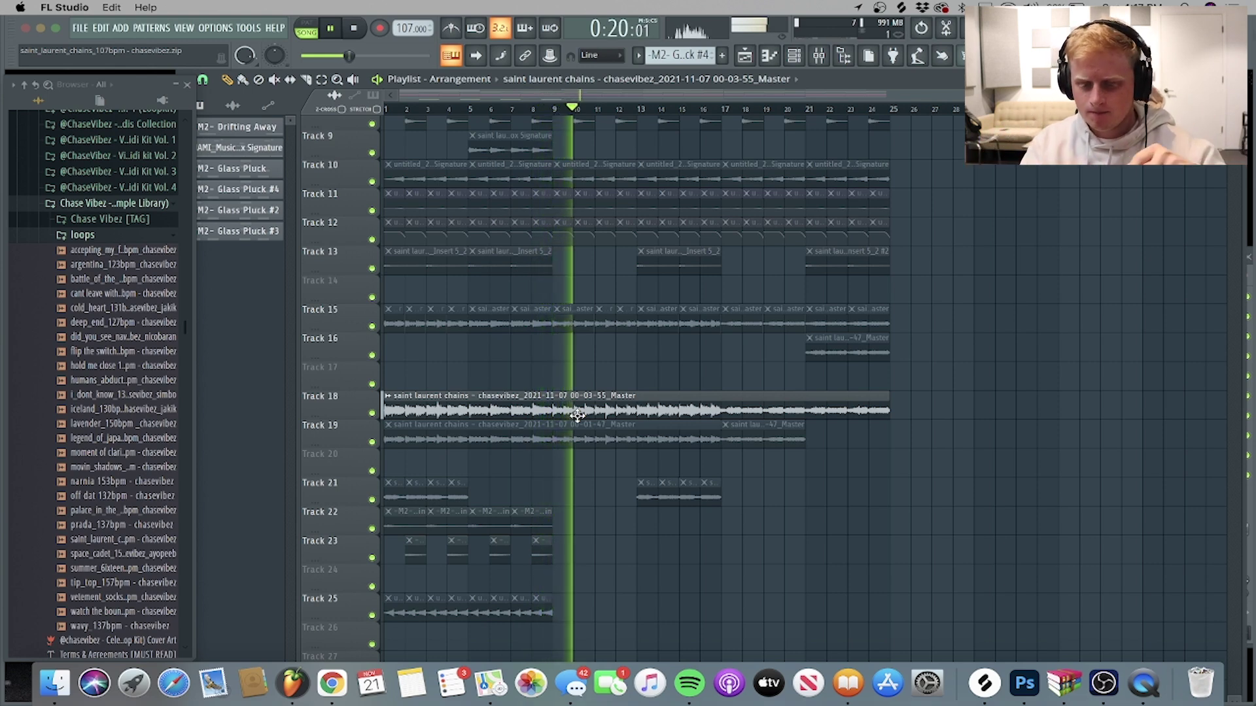
{"action": "key", "text": "space"}
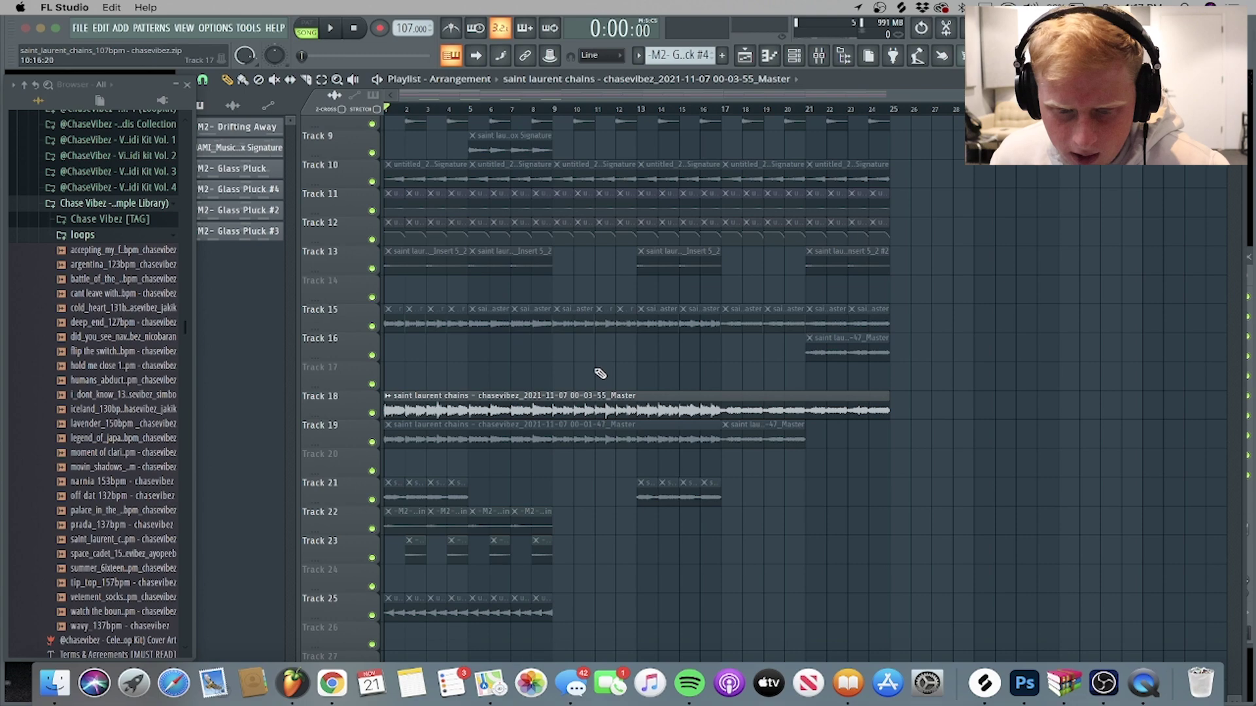
{"action": "scroll", "coordinate": [555, 401], "scroll_direction": "up", "scroll_amount": 8}
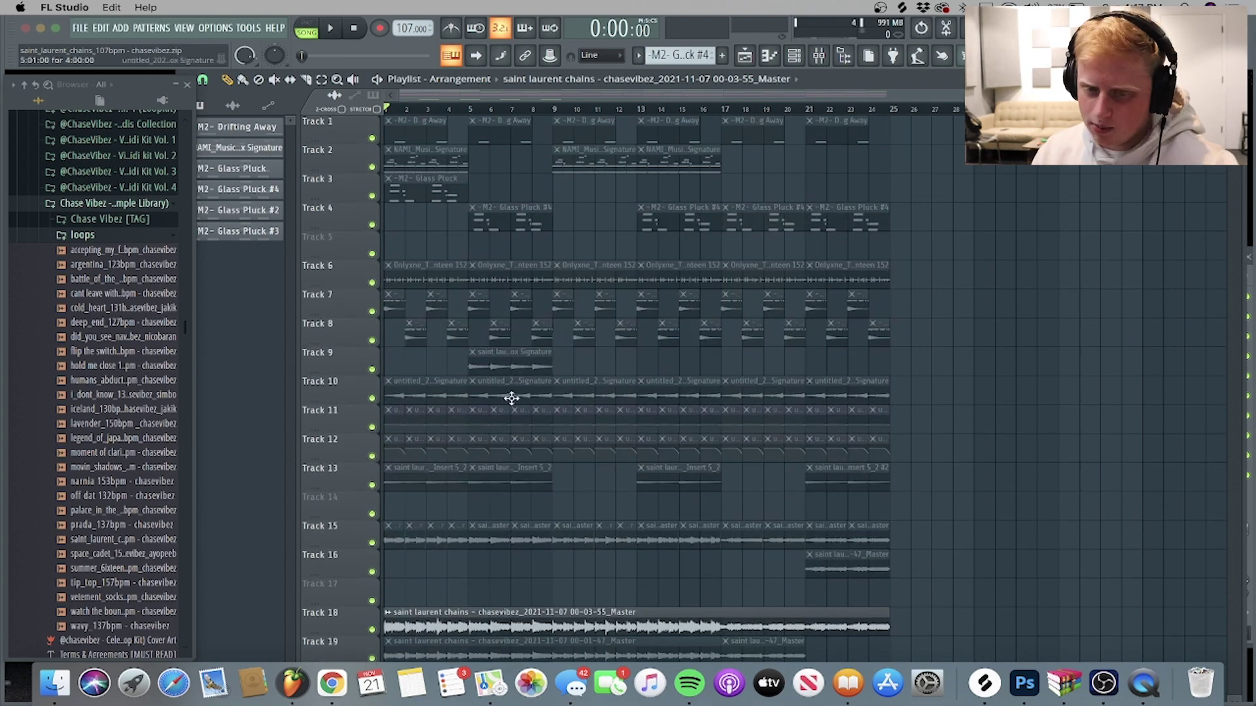
{"action": "scroll", "coordinate": [485, 299], "scroll_direction": "down", "scroll_amount": 4}
{"action": "scroll", "coordinate": [507, 305], "scroll_direction": "up", "scroll_amount": 4}
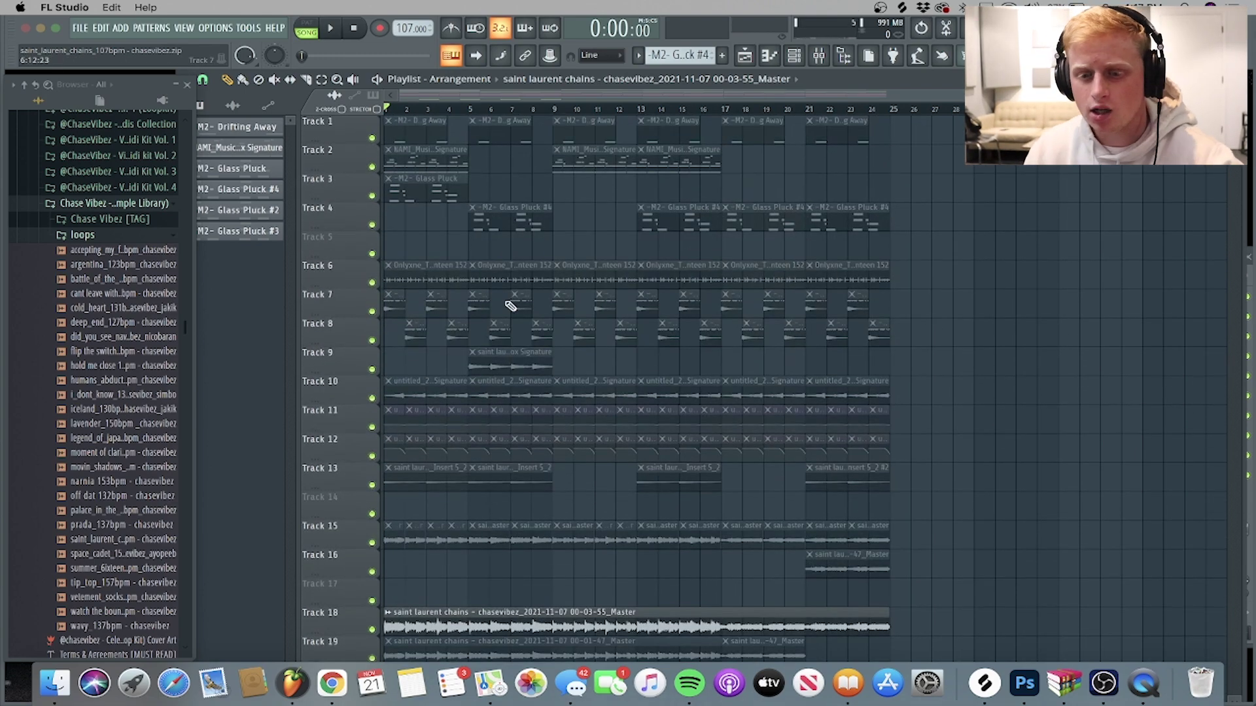
{"action": "scroll", "coordinate": [510, 306], "scroll_direction": "down", "scroll_amount": 11}
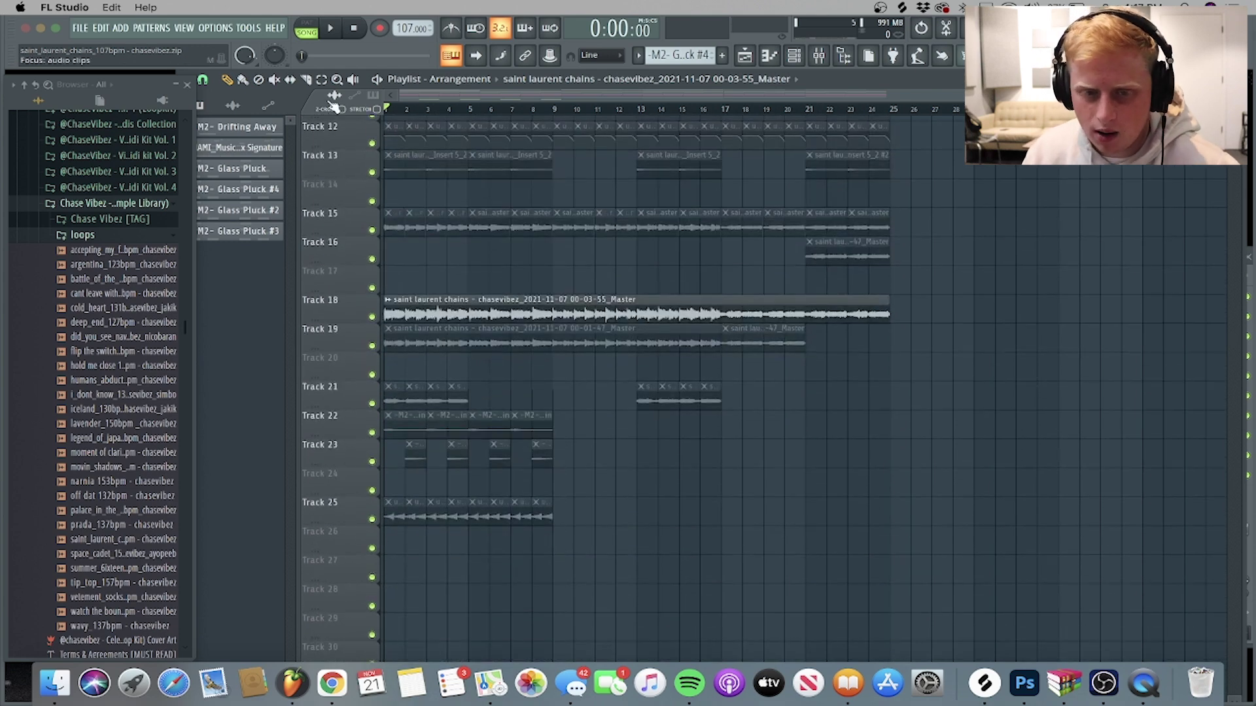
{"action": "left_click_drag", "start_coordinate": [539, 321], "coordinate": [485, 594]}
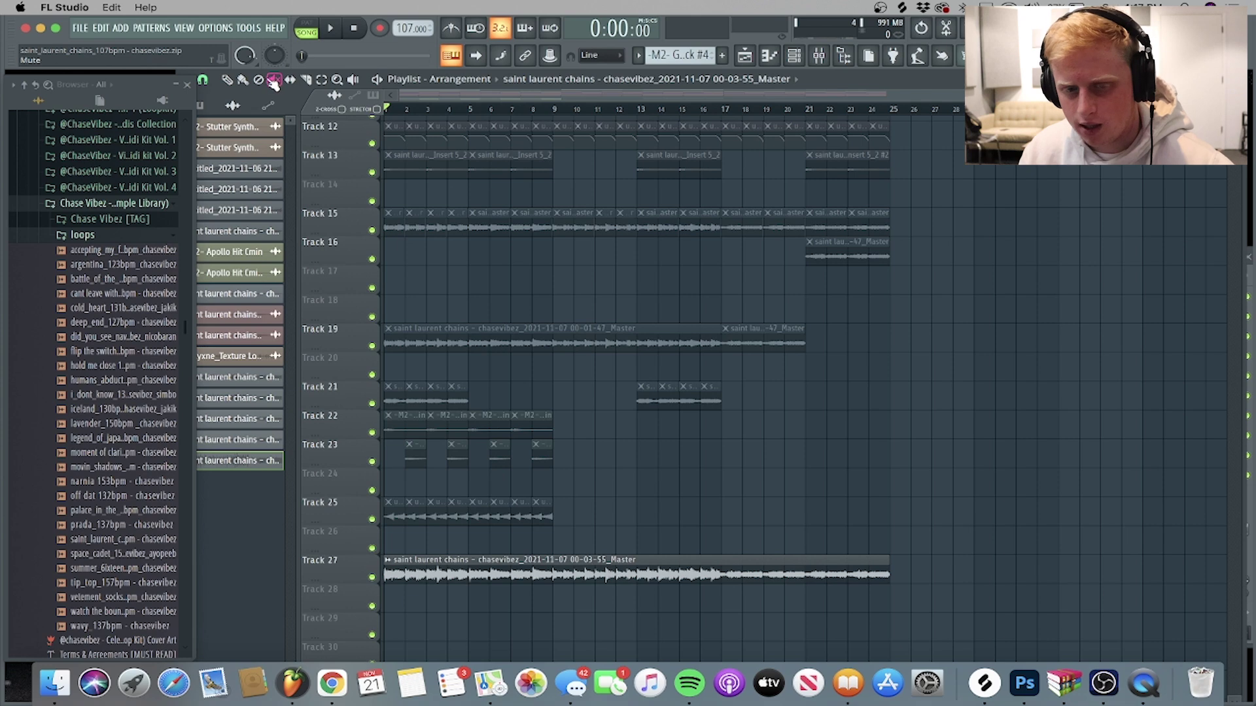
Mute the master clip on Track 27 and unmute the greyed clips on Tracks 11 and 12.
{"action": "left_click", "coordinate": [544, 570]}
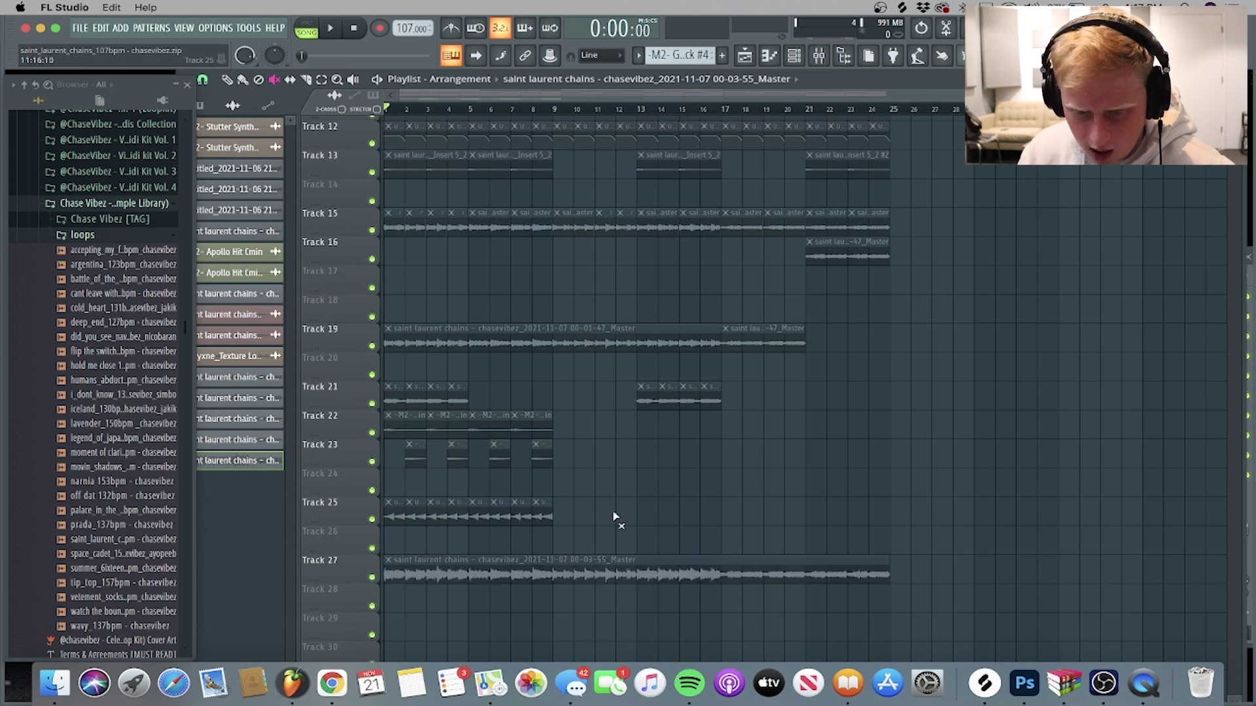
{"action": "scroll", "coordinate": [633, 356], "scroll_direction": "up", "scroll_amount": 7}
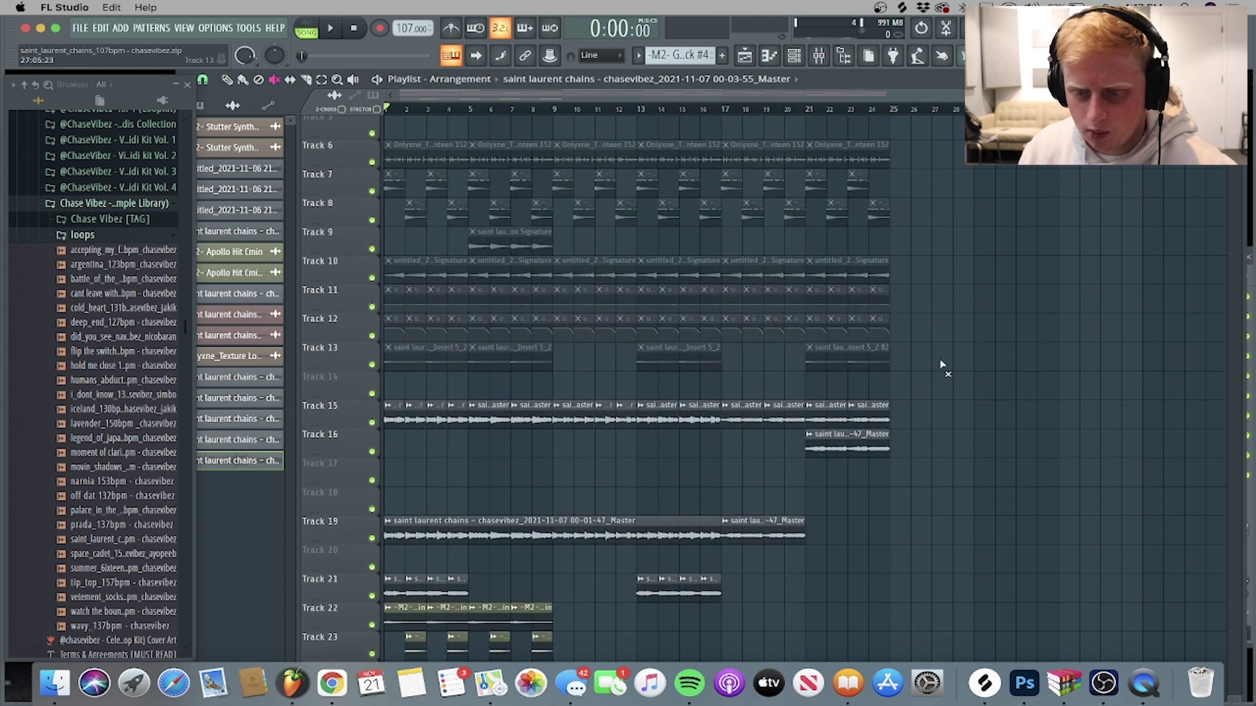
{"action": "left_click_drag", "start_coordinate": [880, 291], "coordinate": [484, 316]}
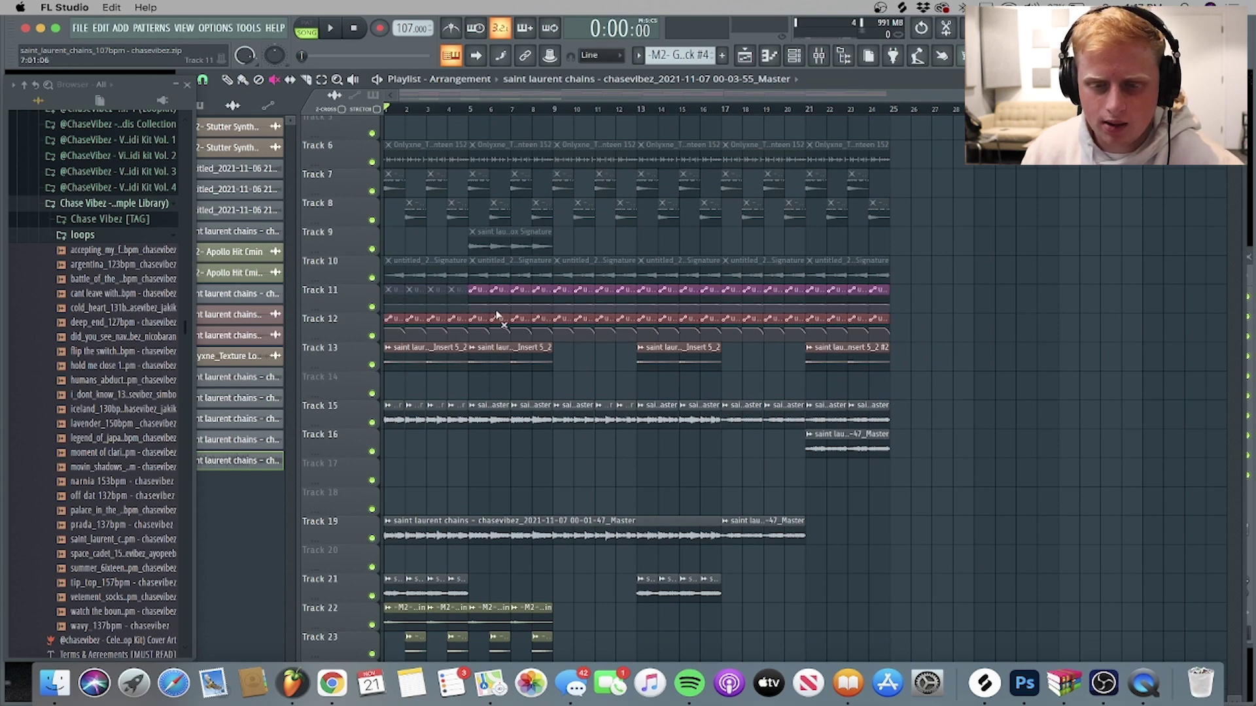
Unmute the remaining greyed clips on Tracks 8 through 1 and select bars 1–4.
{"action": "left_click_drag", "start_coordinate": [883, 267], "coordinate": [387, 266]}
{"action": "scroll", "coordinate": [559, 368], "scroll_direction": "up", "scroll_amount": 4}
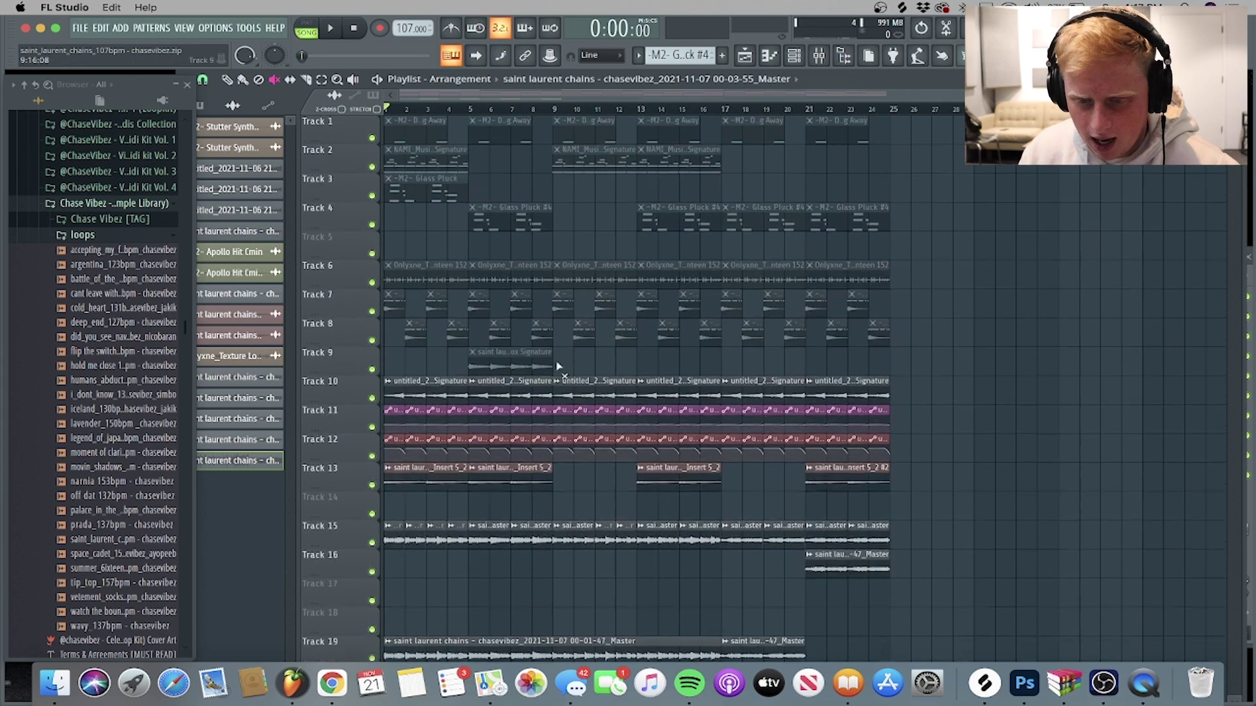
{"action": "mouse_move", "coordinate": [780, 340]}
{"action": "left_mouse_down"}
{"action": "mouse_move", "coordinate": [393, 299]}
{"action": "mouse_move", "coordinate": [955, 276]}
{"action": "left_mouse_up"}
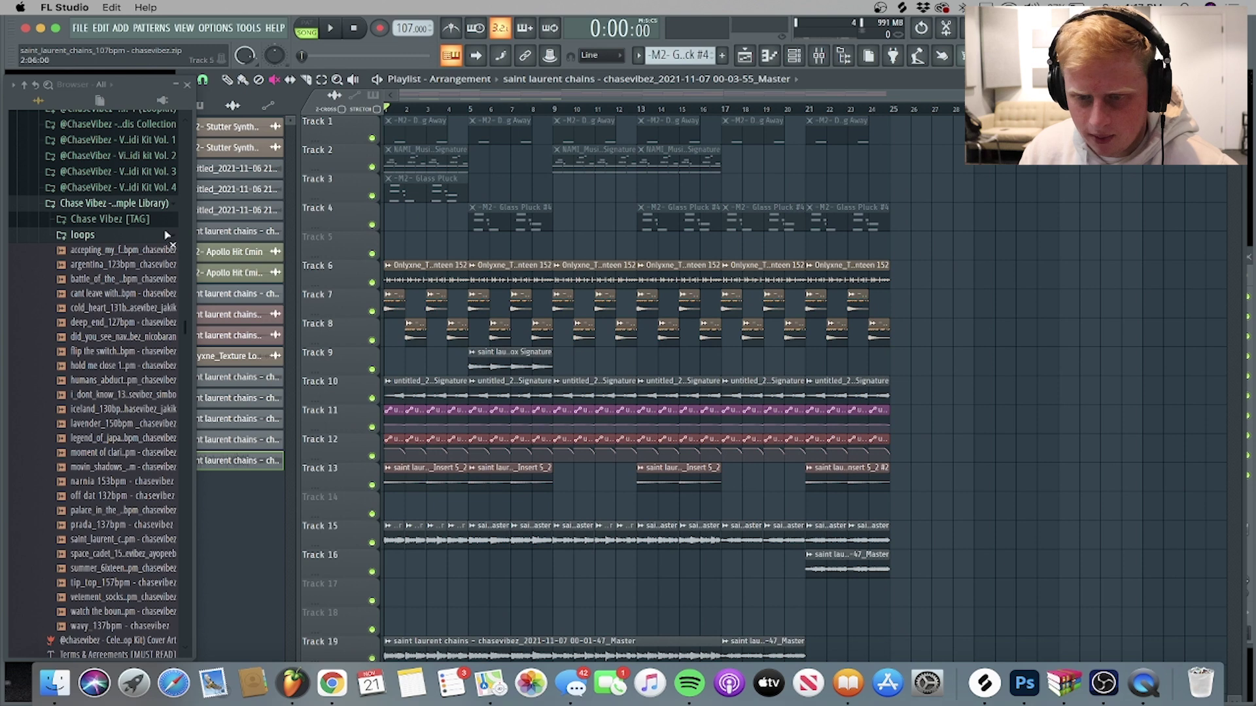
{"action": "mouse_move", "coordinate": [802, 216]}
{"action": "left_mouse_down"}
{"action": "mouse_move", "coordinate": [704, 174]}
{"action": "mouse_move", "coordinate": [767, 134]}
{"action": "left_mouse_up"}
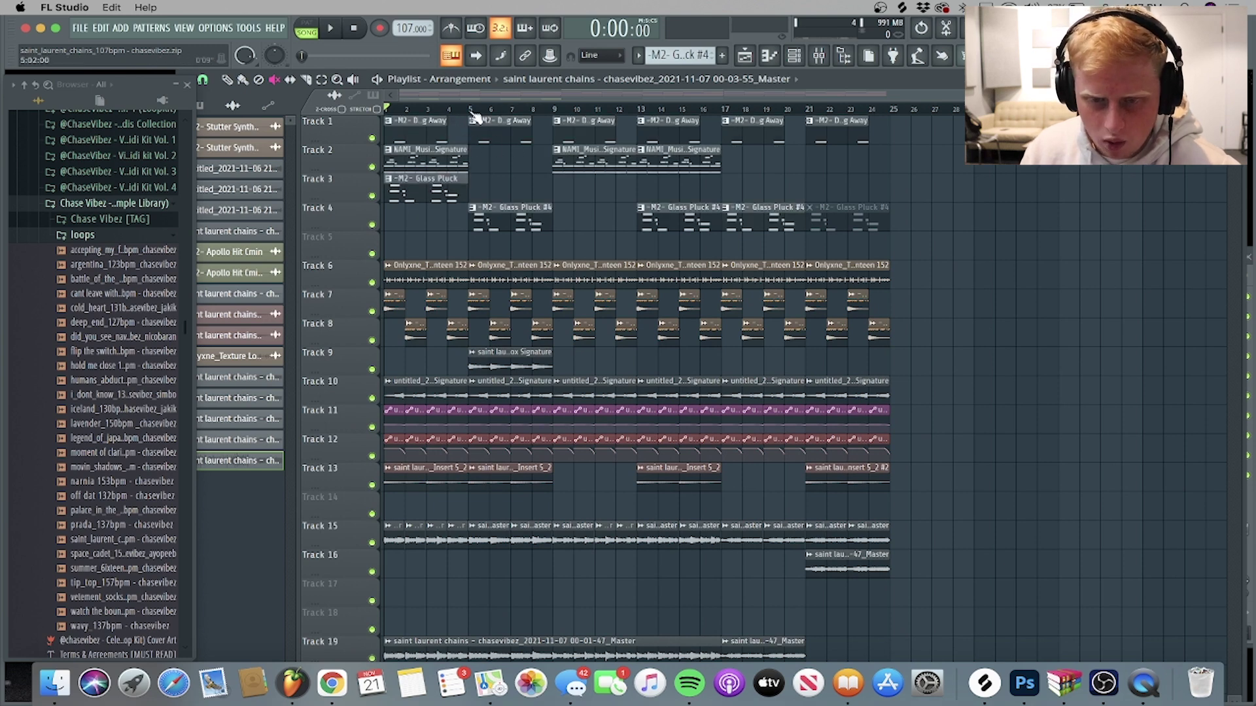
{"action": "left_click_drag", "start_coordinate": [474, 113], "coordinate": [233, 128]}
{"action": "double_click", "coordinate": [442, 163]}
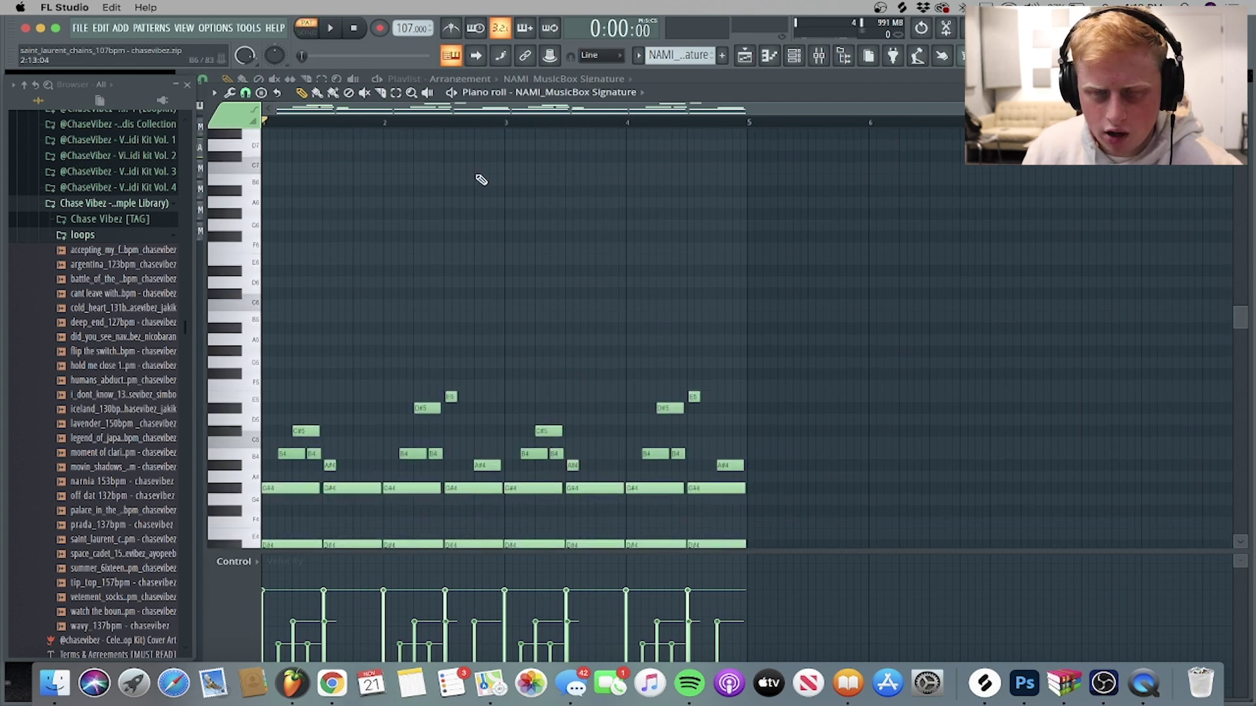
{"action": "scroll", "coordinate": [481, 180], "scroll_direction": "down", "scroll_amount": 3}
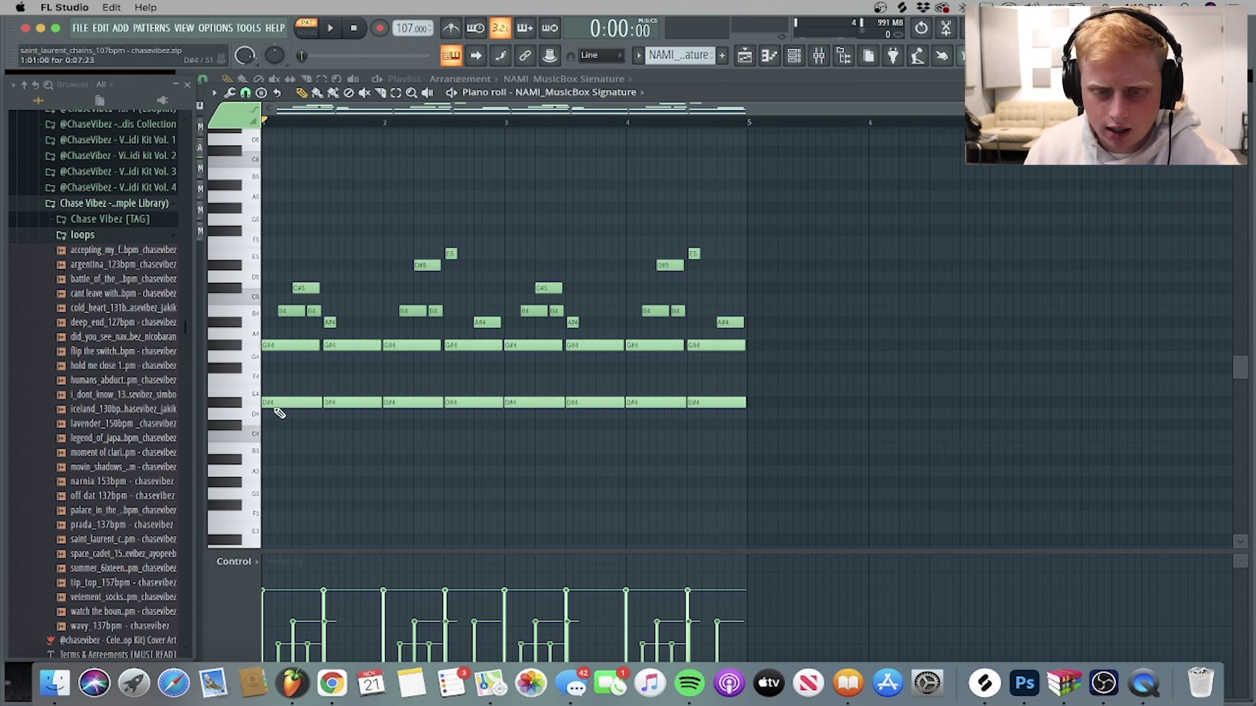
{"action": "scroll", "coordinate": [321, 130], "scroll_direction": "up", "scroll_amount": 2}
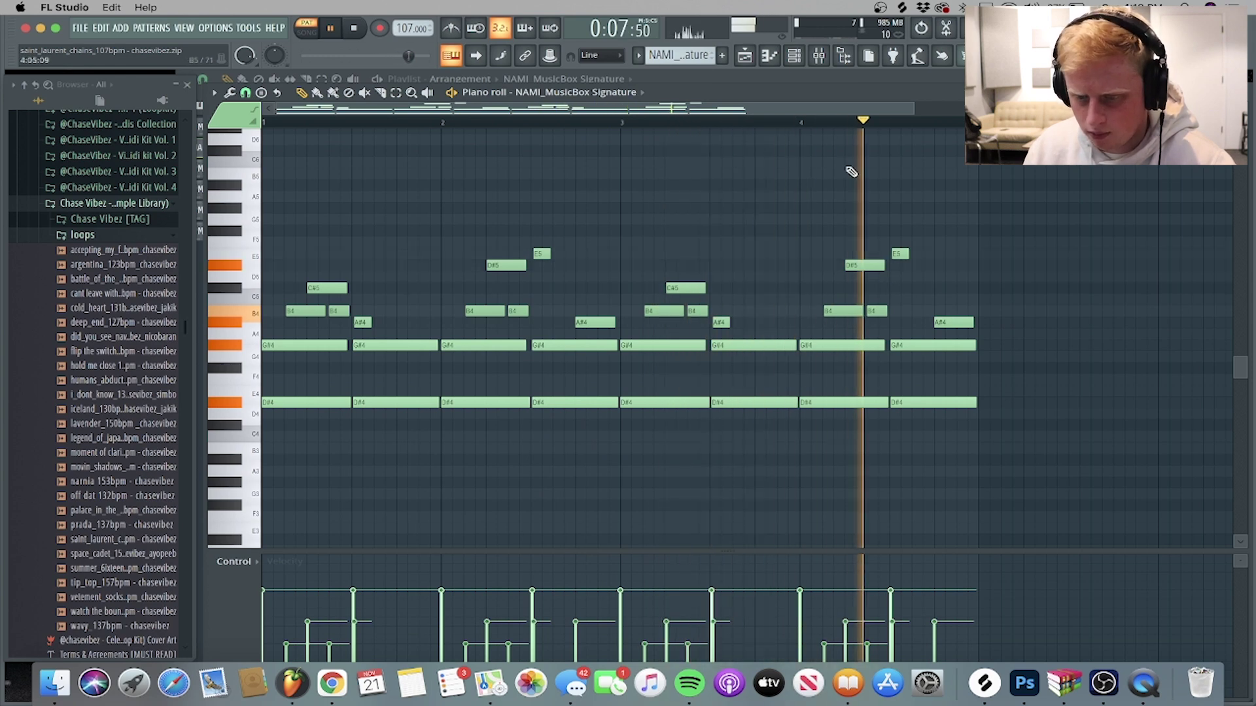
{"action": "key", "text": "space"}
{"action": "scroll", "coordinate": [449, 129], "scroll_direction": "up", "scroll_amount": 3}
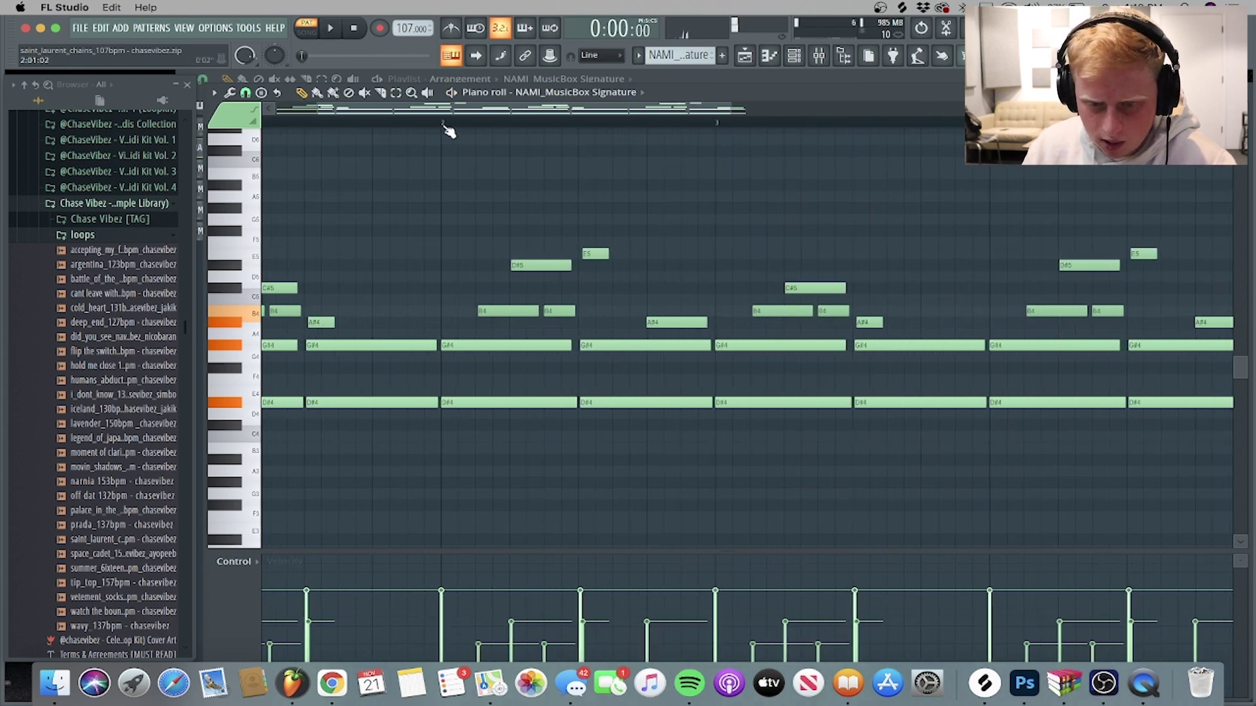
{"action": "scroll", "coordinate": [544, 126], "scroll_direction": "left", "scroll_amount": 3}
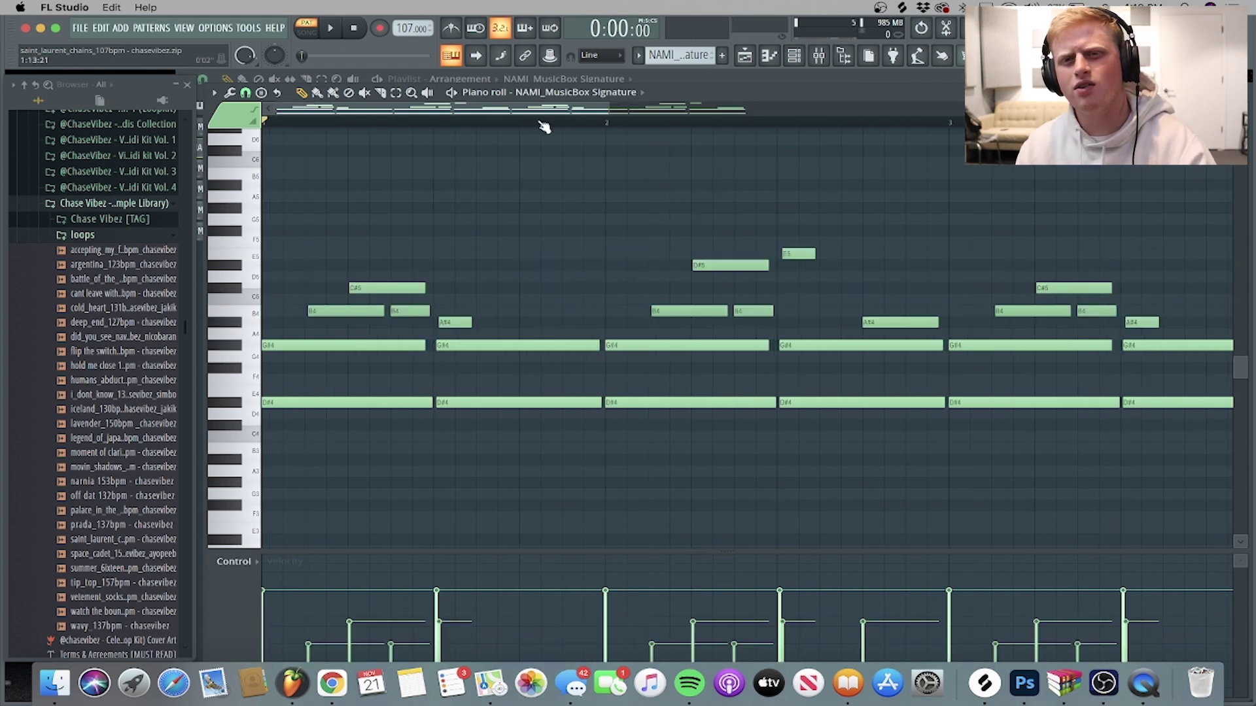
{"action": "scroll", "coordinate": [544, 126], "scroll_direction": "down", "scroll_amount": 2}
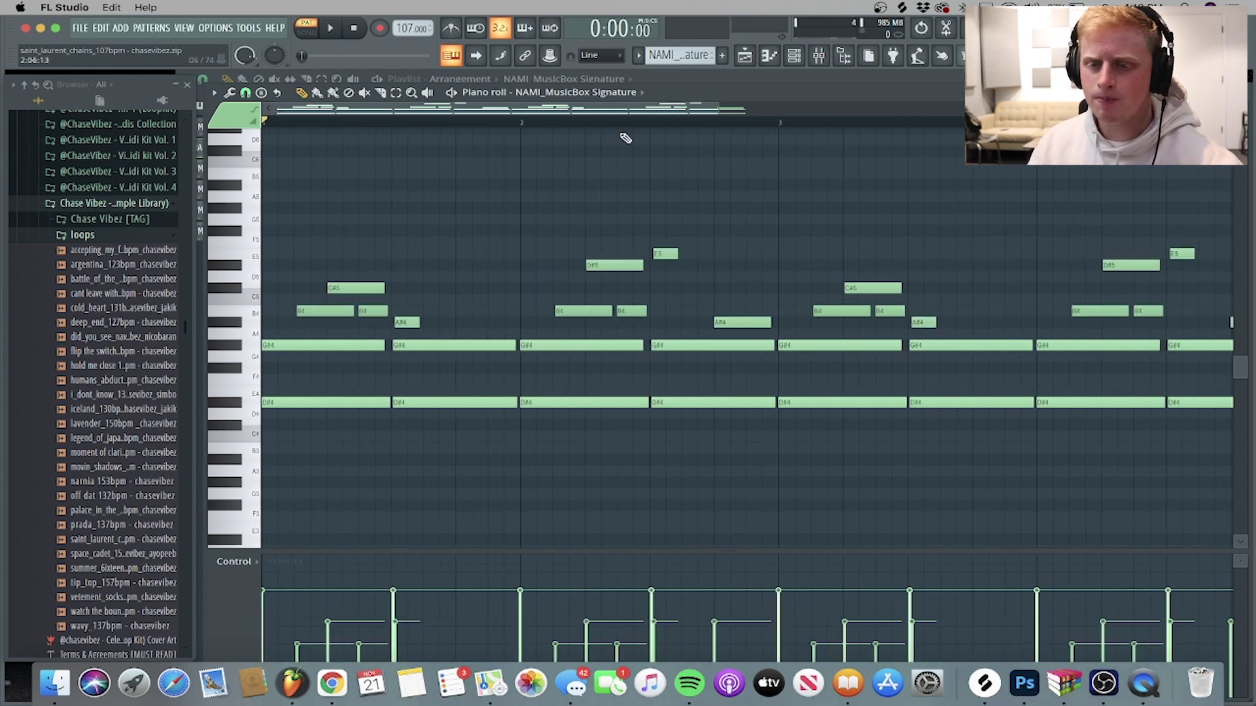
{"action": "left_click", "coordinate": [744, 56]}
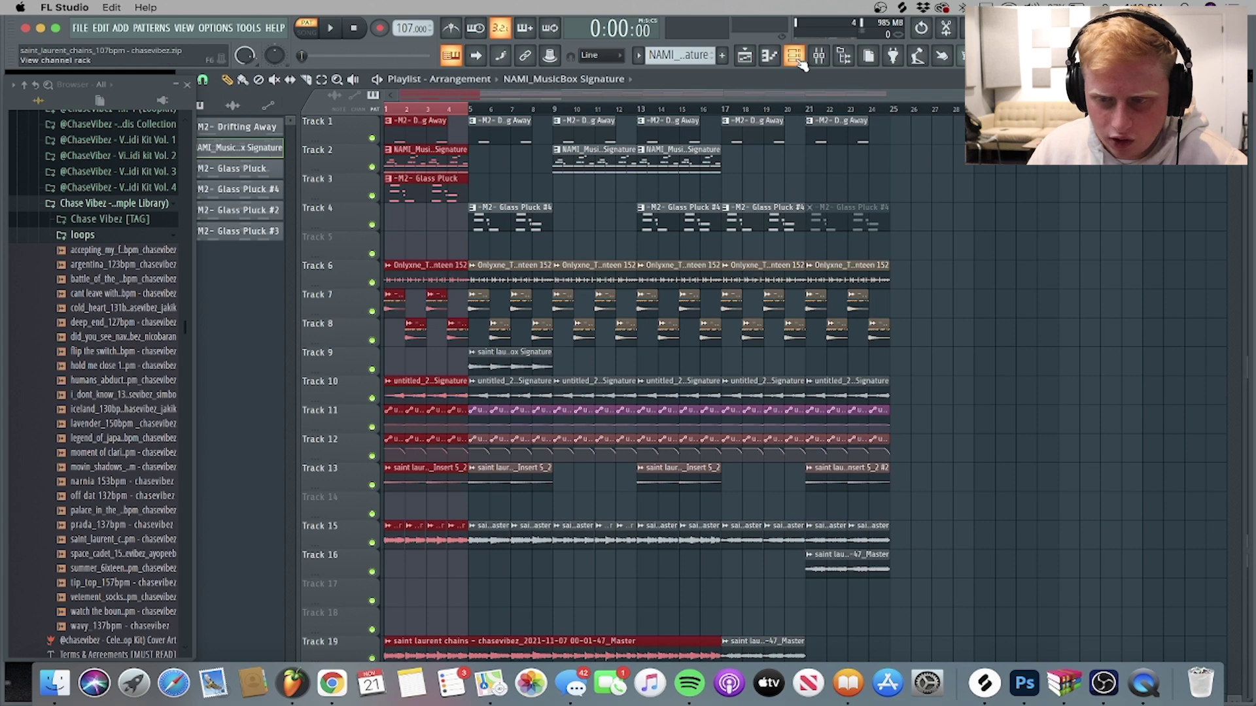
Inspect SketchCassette II on the NAMI_MusicBox Signature mixer insert, play, then open the M2- Drifting Away pattern.
{"action": "left_click", "coordinate": [796, 58]}
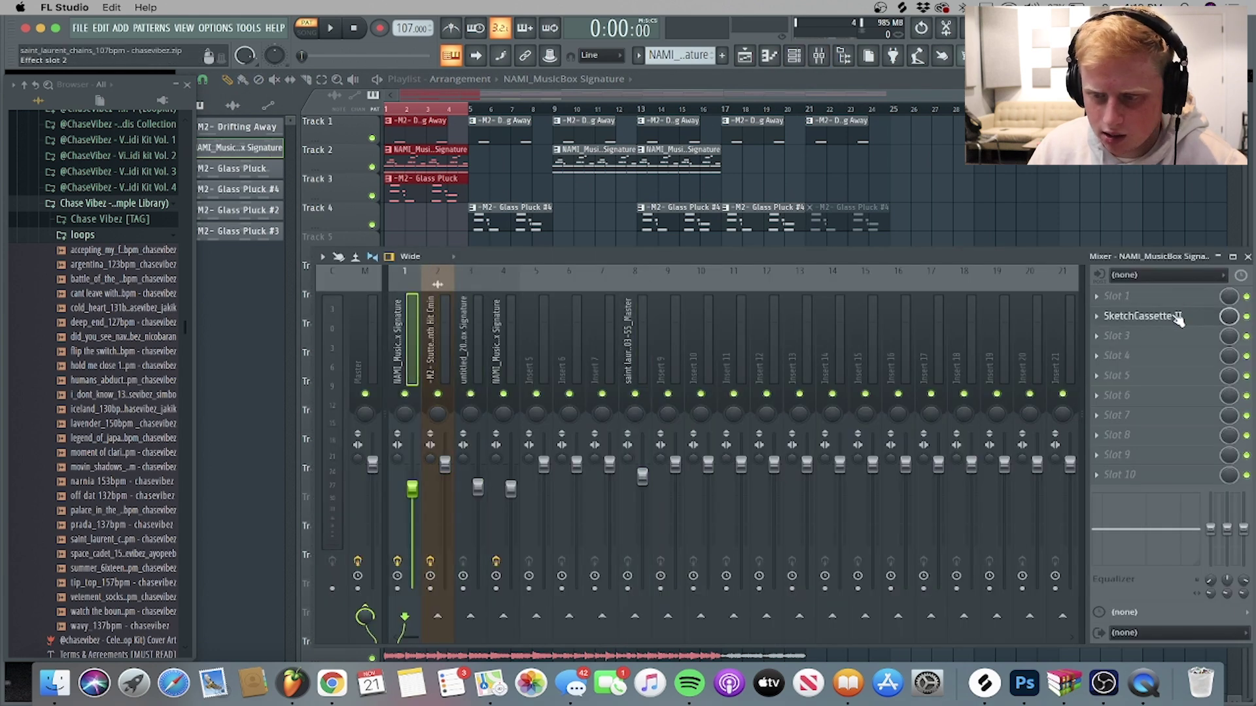
{"action": "left_click", "coordinate": [1142, 316]}
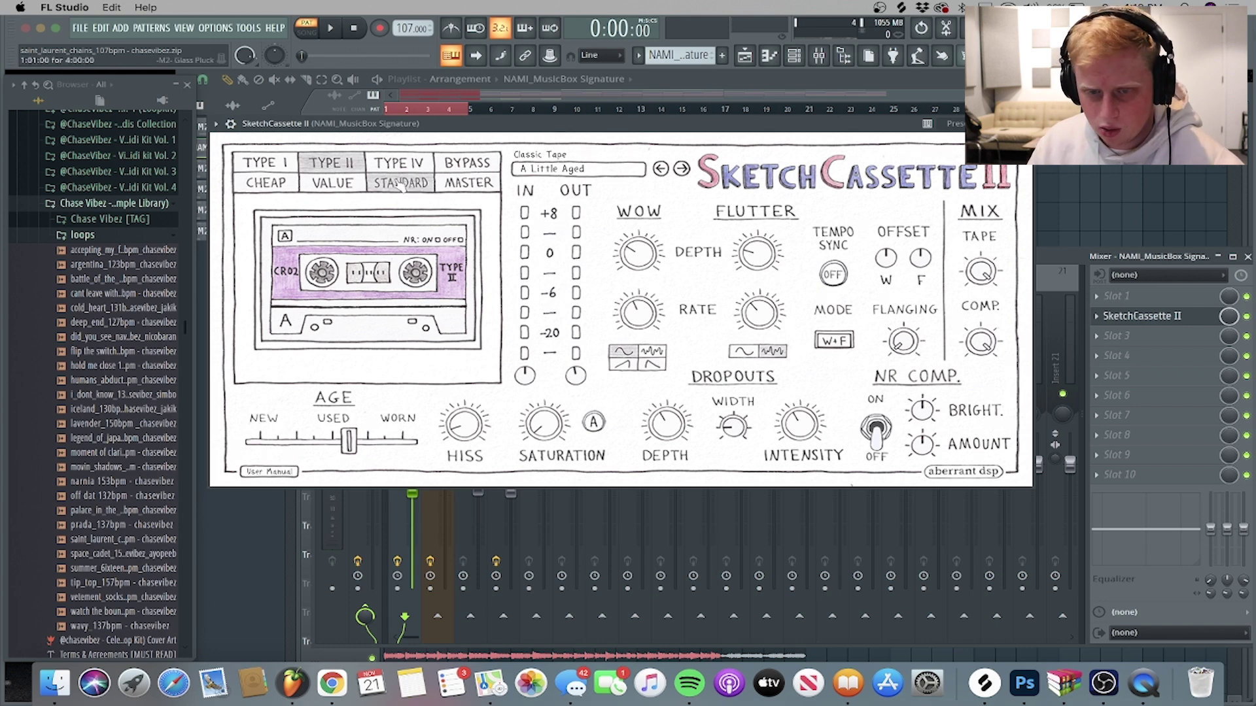
{"action": "left_click", "coordinate": [1202, 318]}
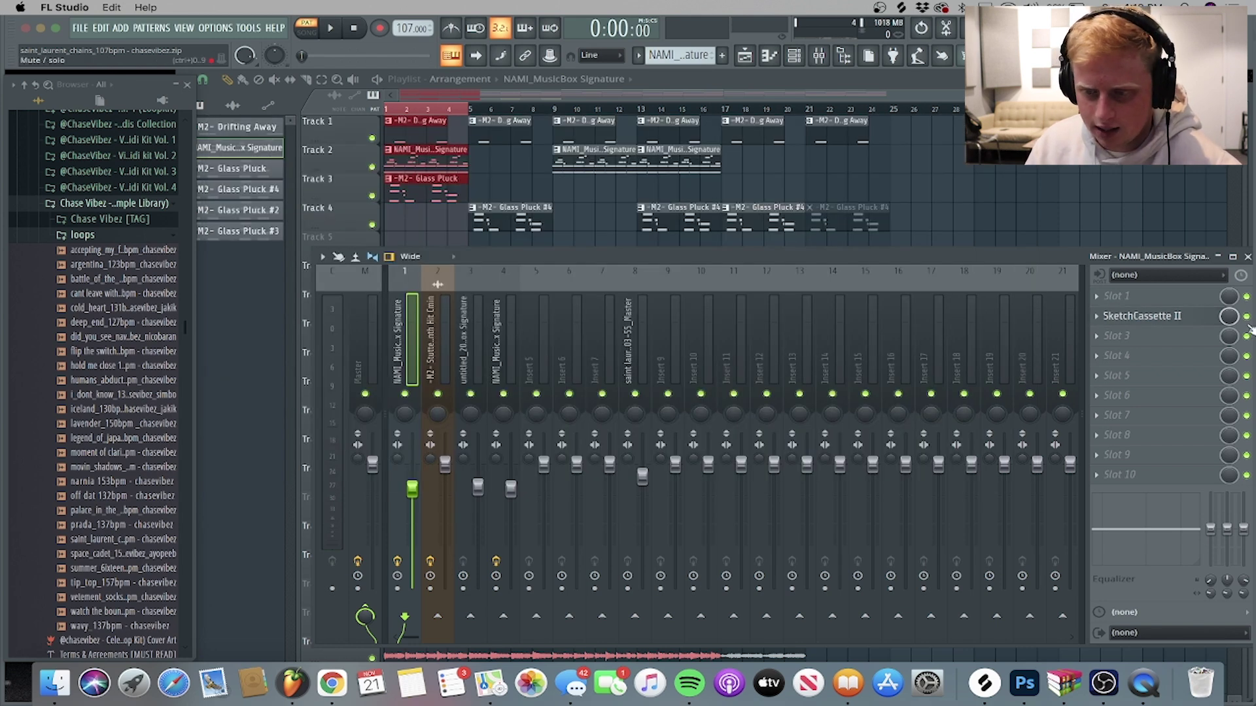
{"action": "key", "text": "space"}
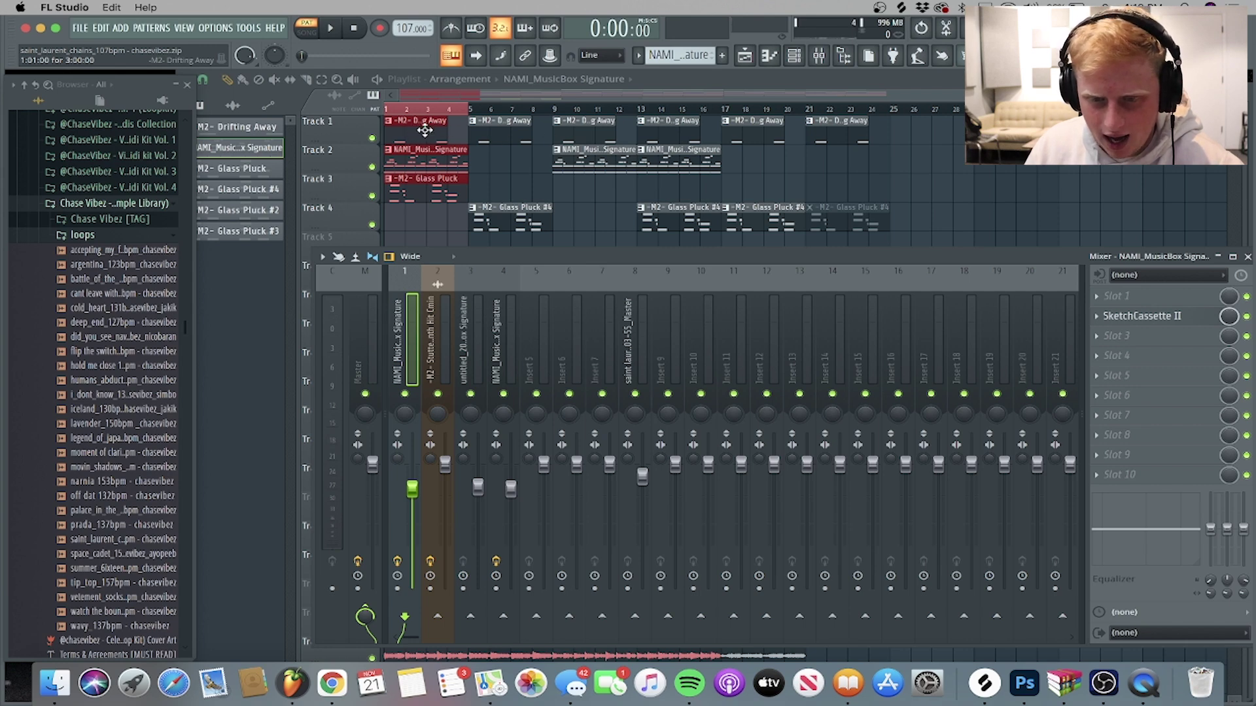
{"action": "double_click", "coordinate": [425, 130]}
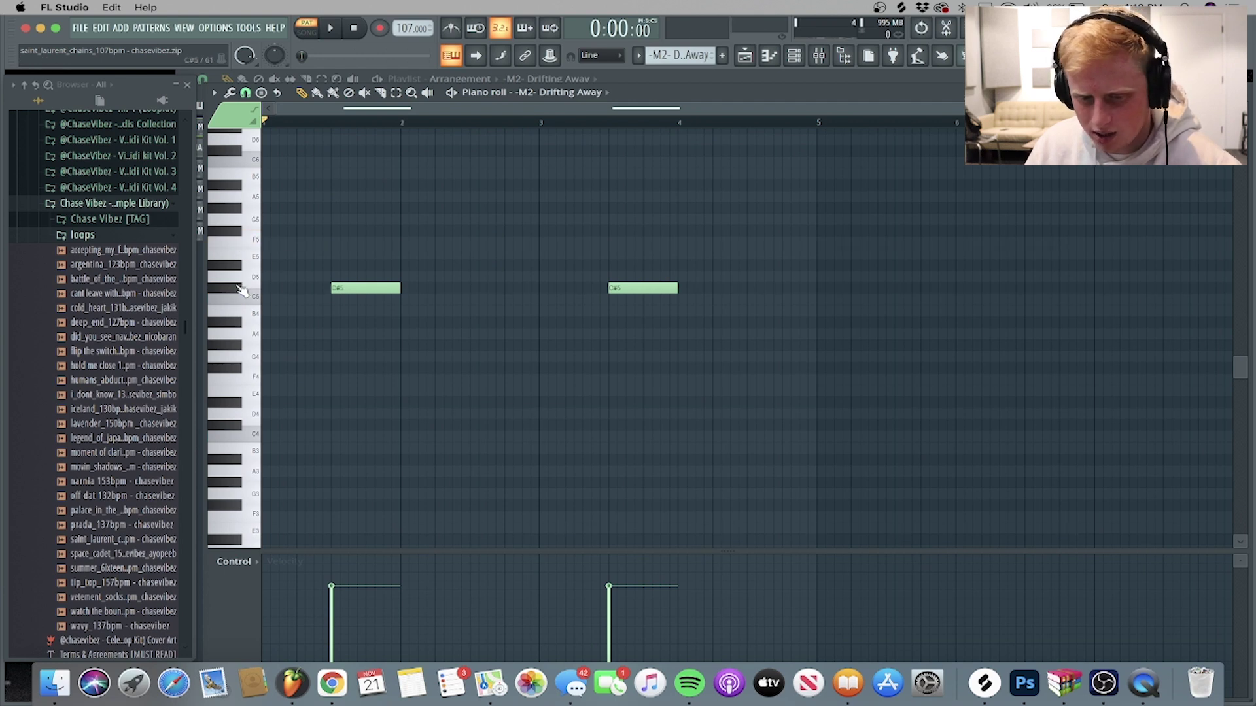
Play the Drifting Away notes, then mute Tracks 3 through 19 in the playlist.
{"action": "key", "text": "space"}
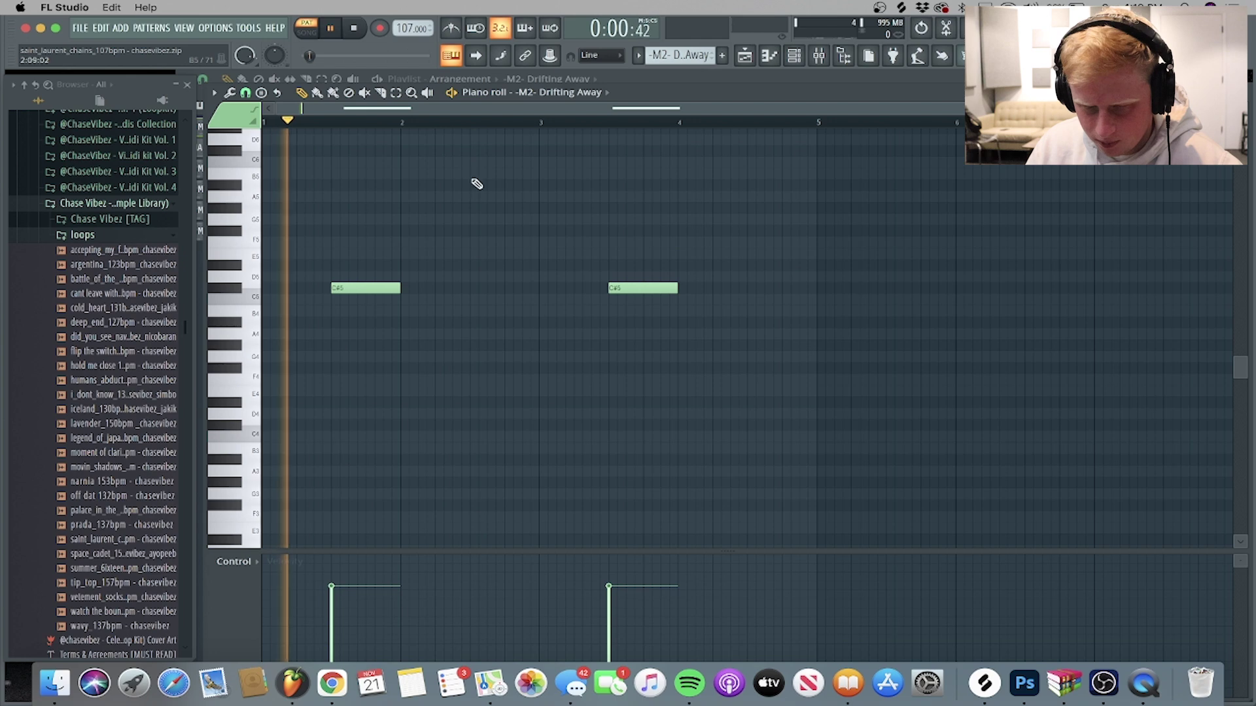
{"action": "key", "text": "F5"}
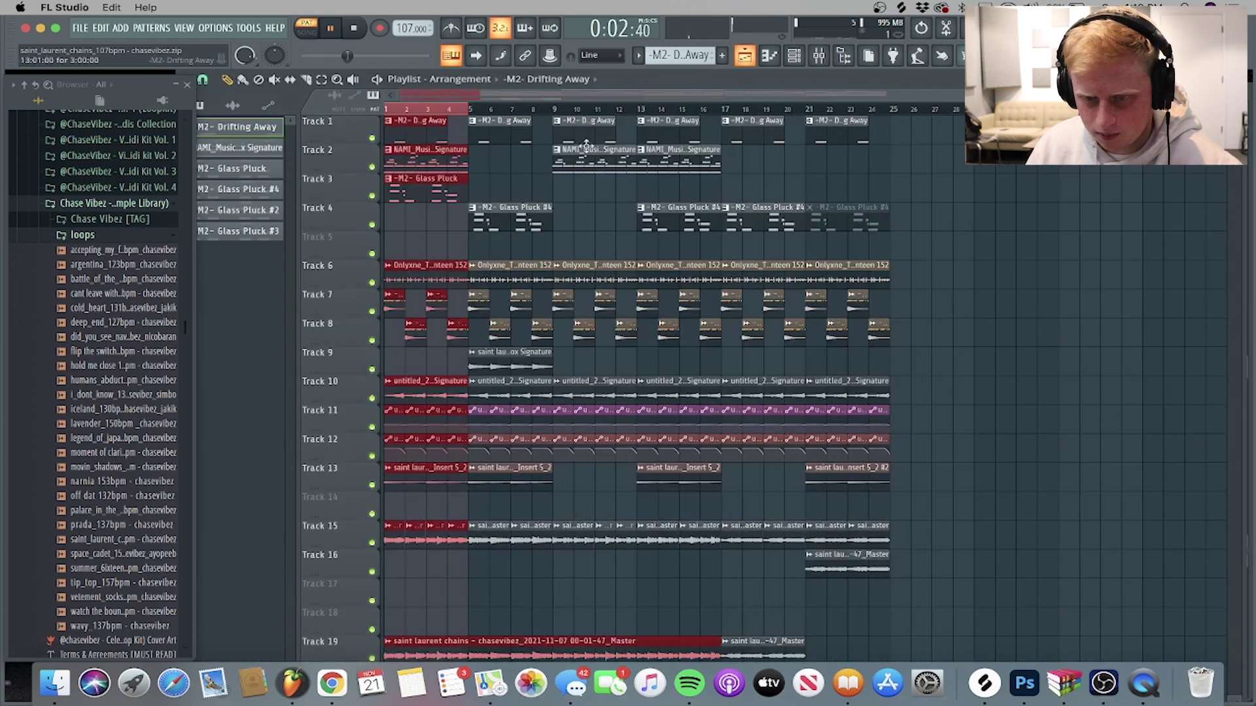
{"action": "left_click_drag", "start_coordinate": [383, 174], "coordinate": [379, 142]}
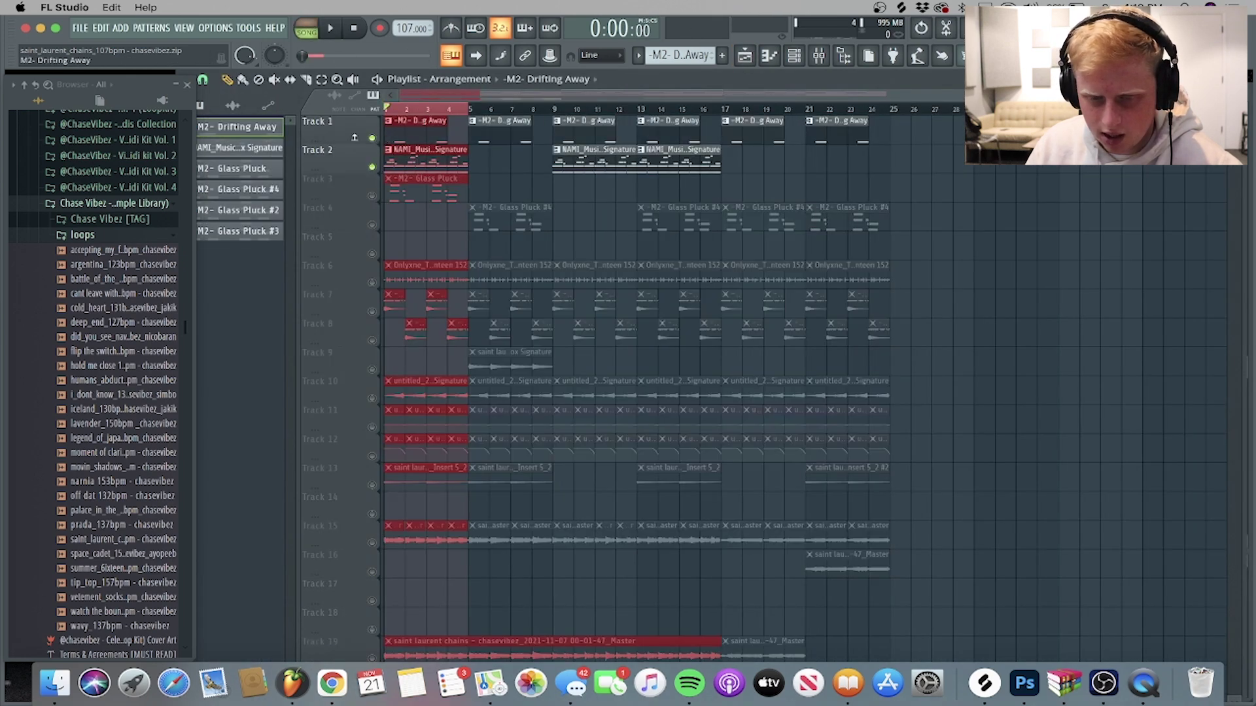
{"action": "key", "text": "space"}
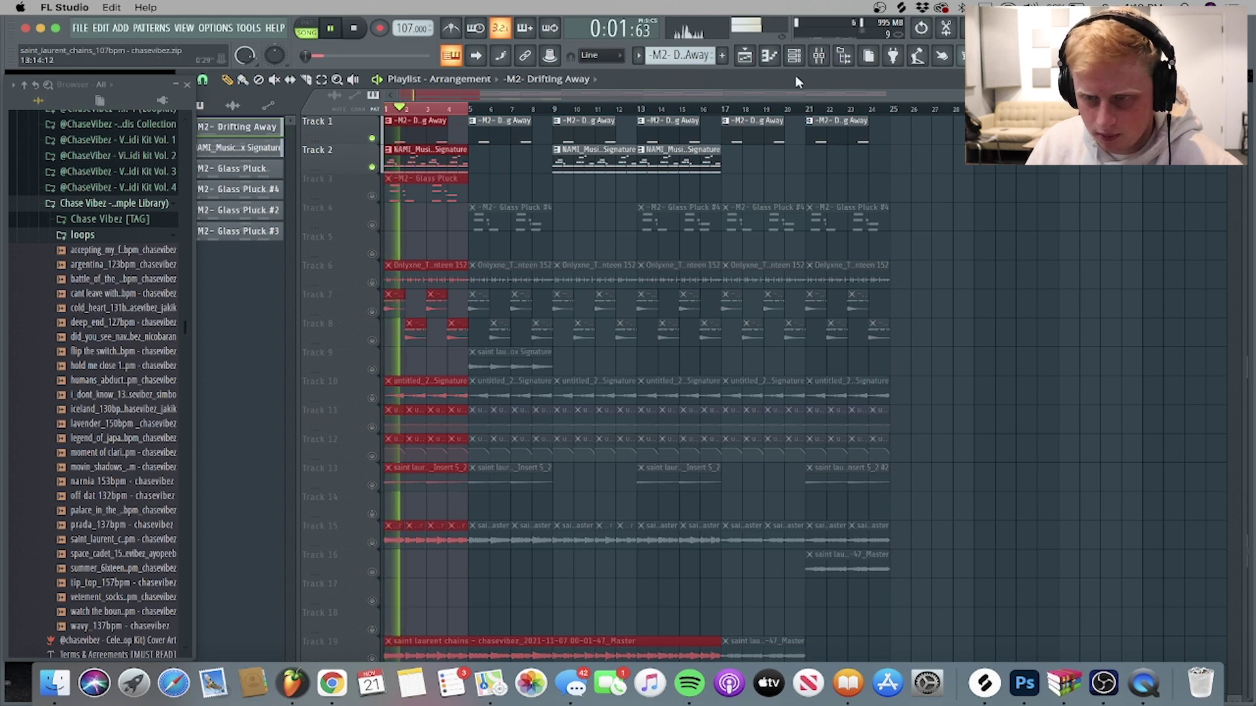
Select the NAMI_MusicBox Signature mixer channel, stop playback, and unmute Track 3's Glass Pluck clip.
{"action": "left_click", "coordinate": [818, 55]}
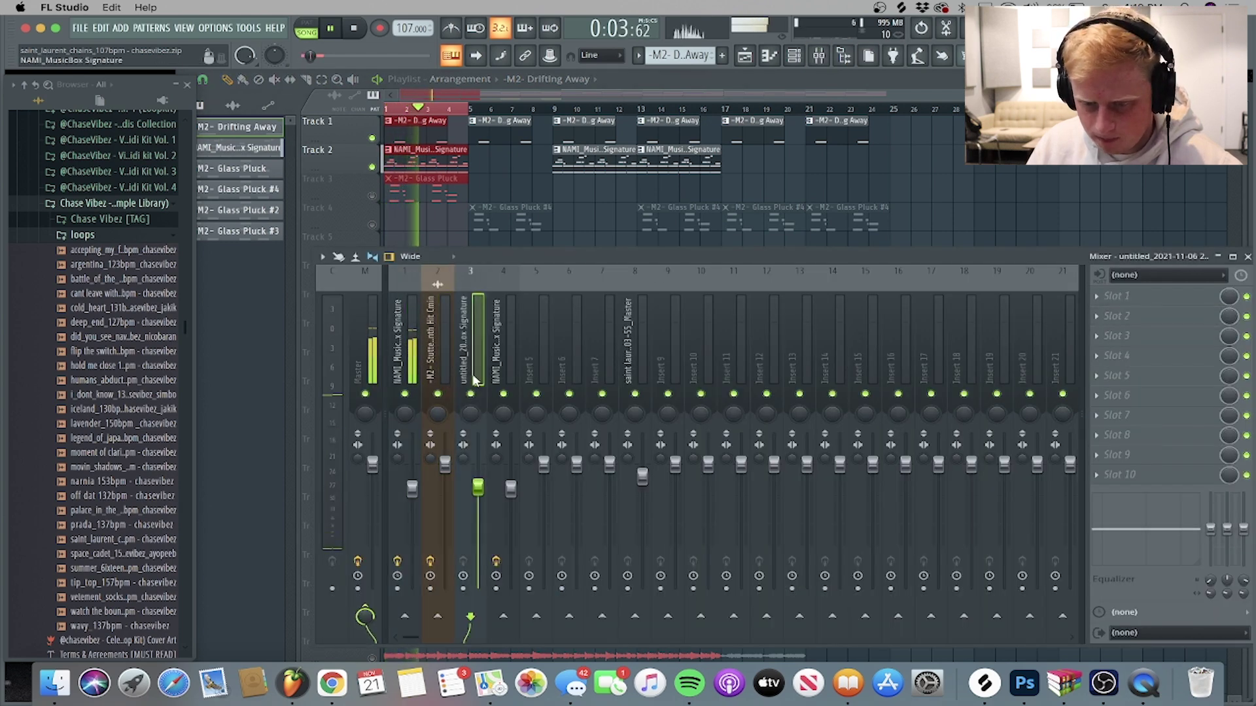
{"action": "left_click", "coordinate": [504, 340]}
{"action": "left_click", "coordinate": [502, 103]}
{"action": "scroll", "coordinate": [502, 103], "scroll_direction": "up", "scroll_amount": 3}
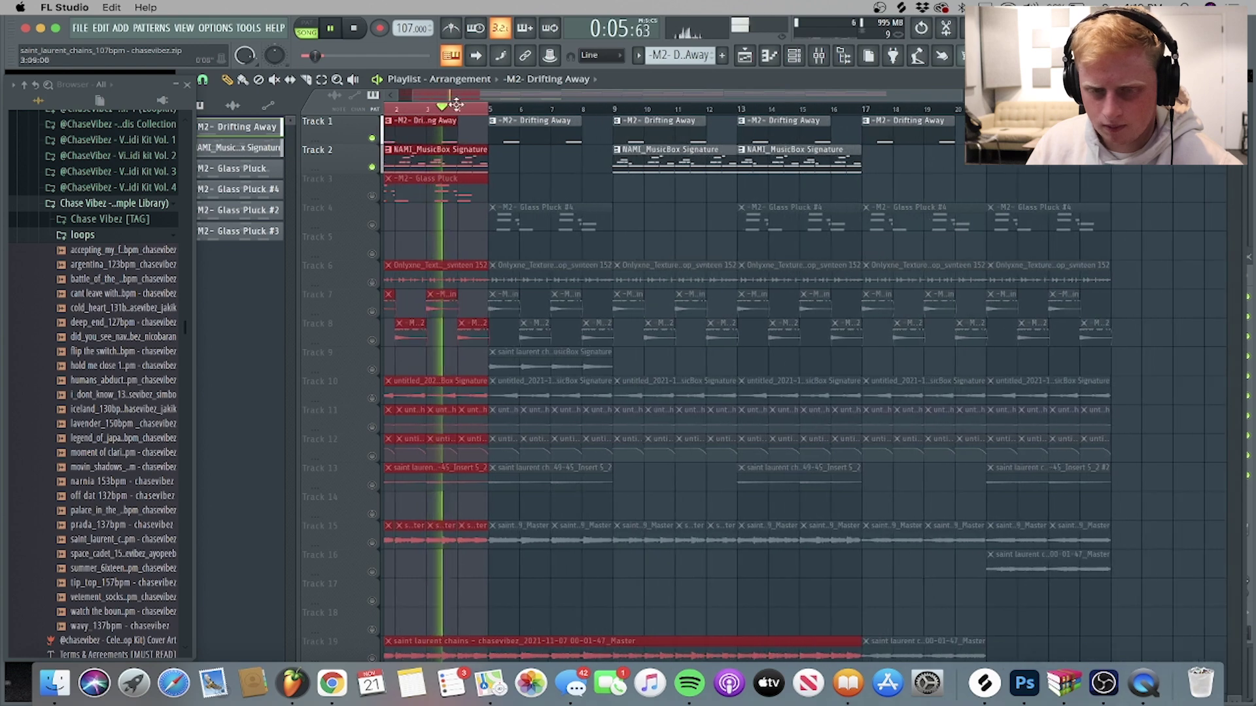
{"action": "key", "text": "space"}
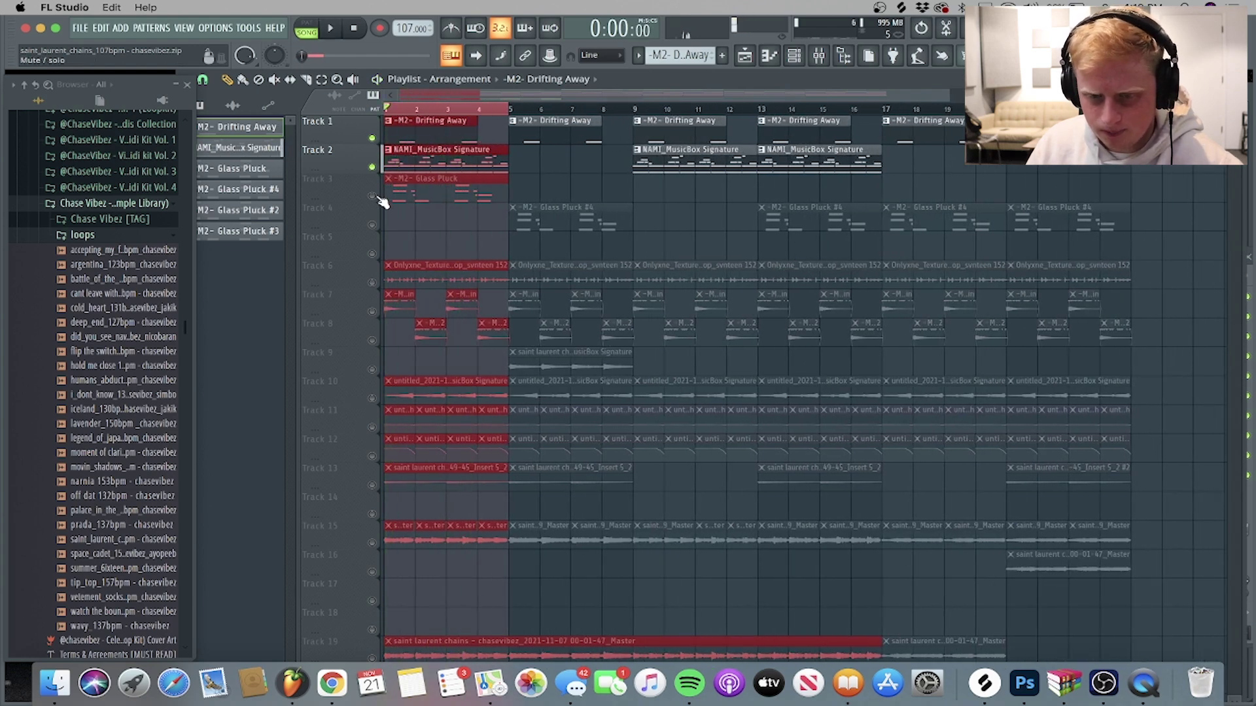
{"action": "left_click", "coordinate": [372, 197]}
Open the M2- Glass Pluck pattern and select its first B4, G#4, D#4 chord and the F4 note.
{"action": "double_click", "coordinate": [437, 194]}
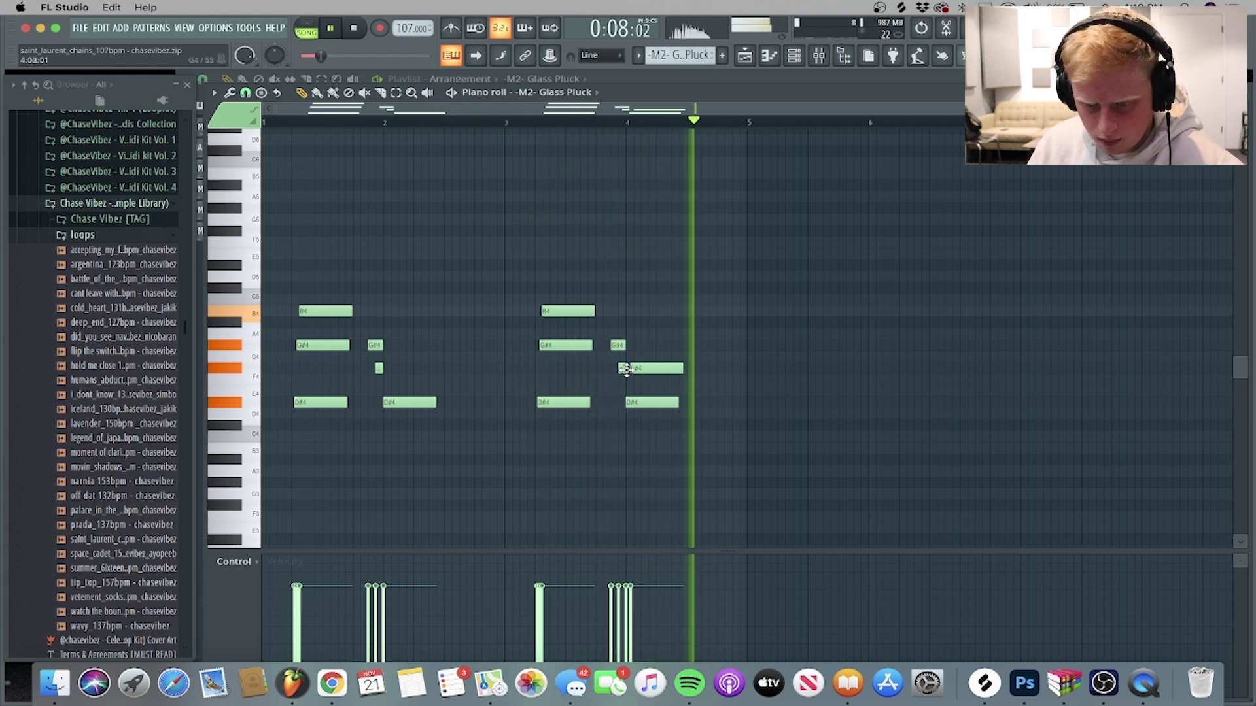
{"action": "key", "text": "space"}
{"action": "left_click_drag", "start_coordinate": [442, 437], "coordinate": [268, 260]}
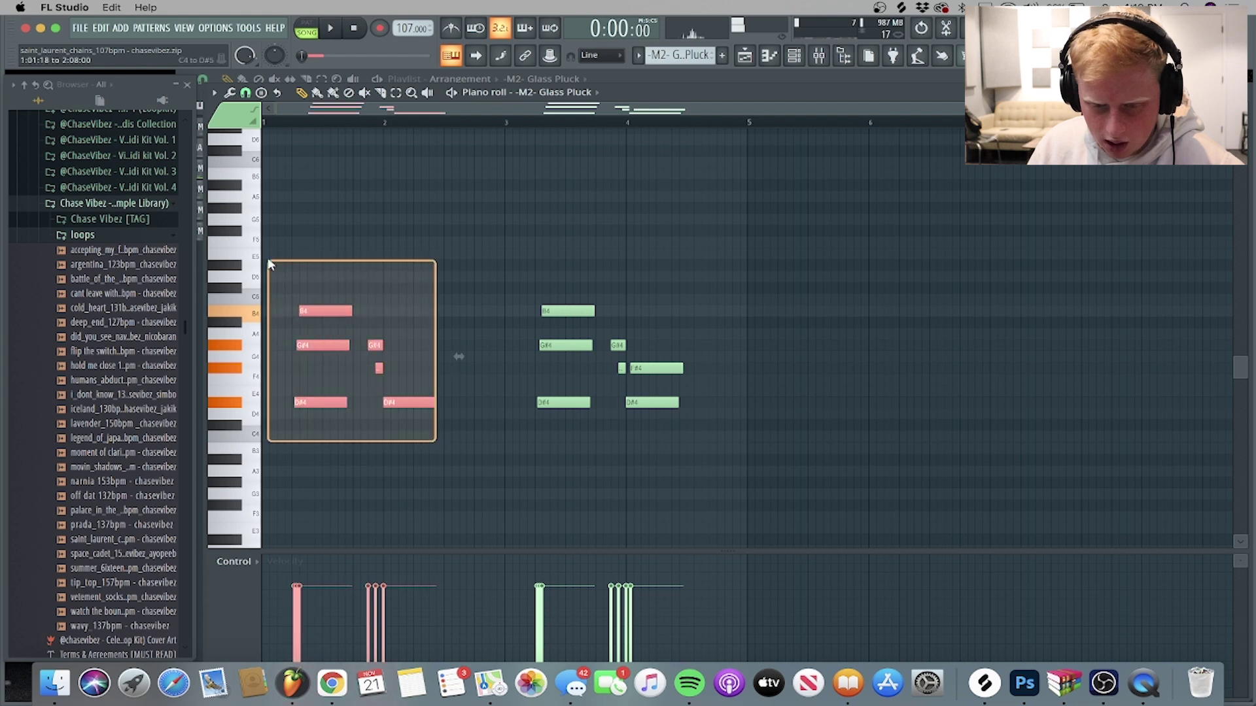
{"action": "left_click_drag", "start_coordinate": [326, 452], "coordinate": [314, 311]}
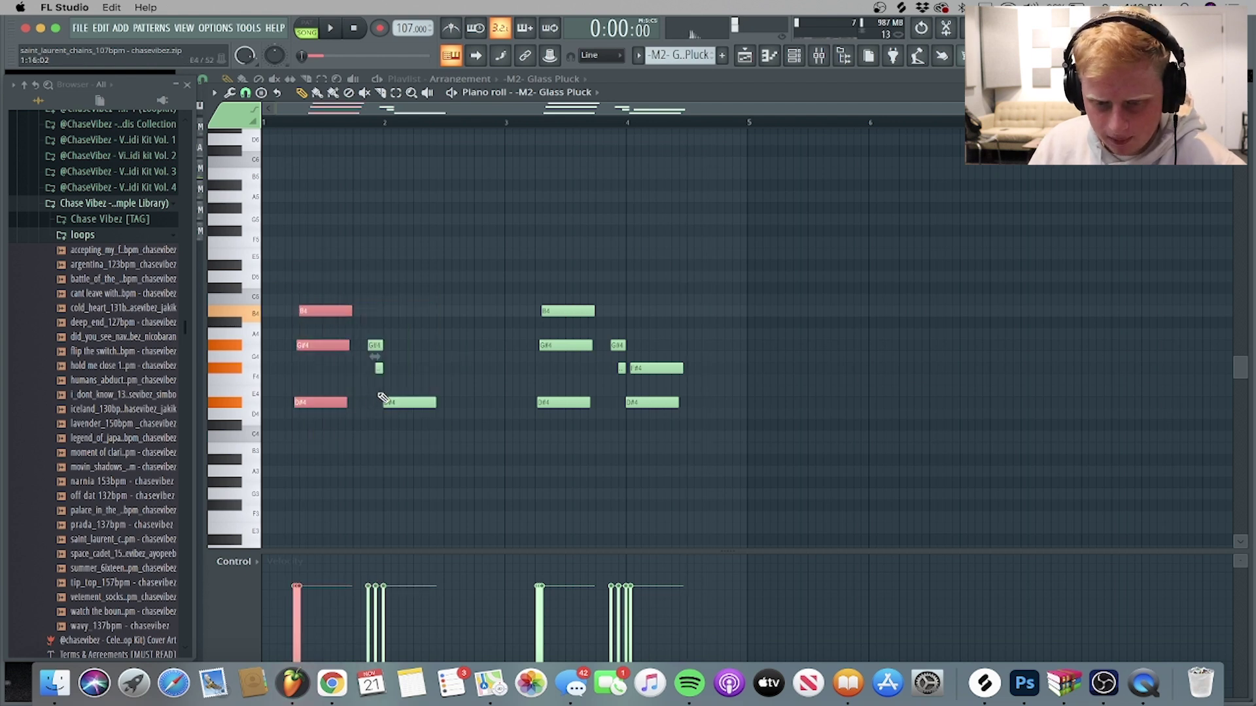
{"action": "left_click_drag", "start_coordinate": [390, 385], "coordinate": [379, 358]}
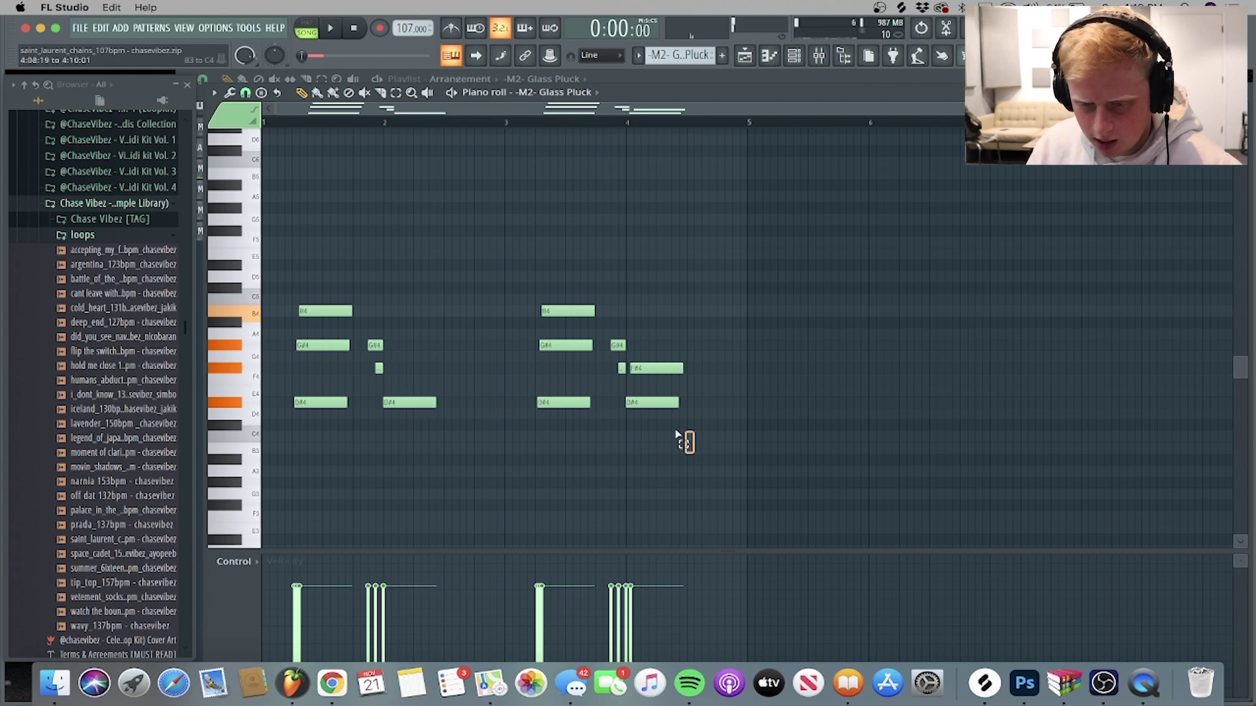
Select the second note group down to the single F#4 note, then bring up the mixer.
{"action": "left_click_drag", "start_coordinate": [677, 435], "coordinate": [541, 290]}
{"action": "left_click", "coordinate": [657, 369]}
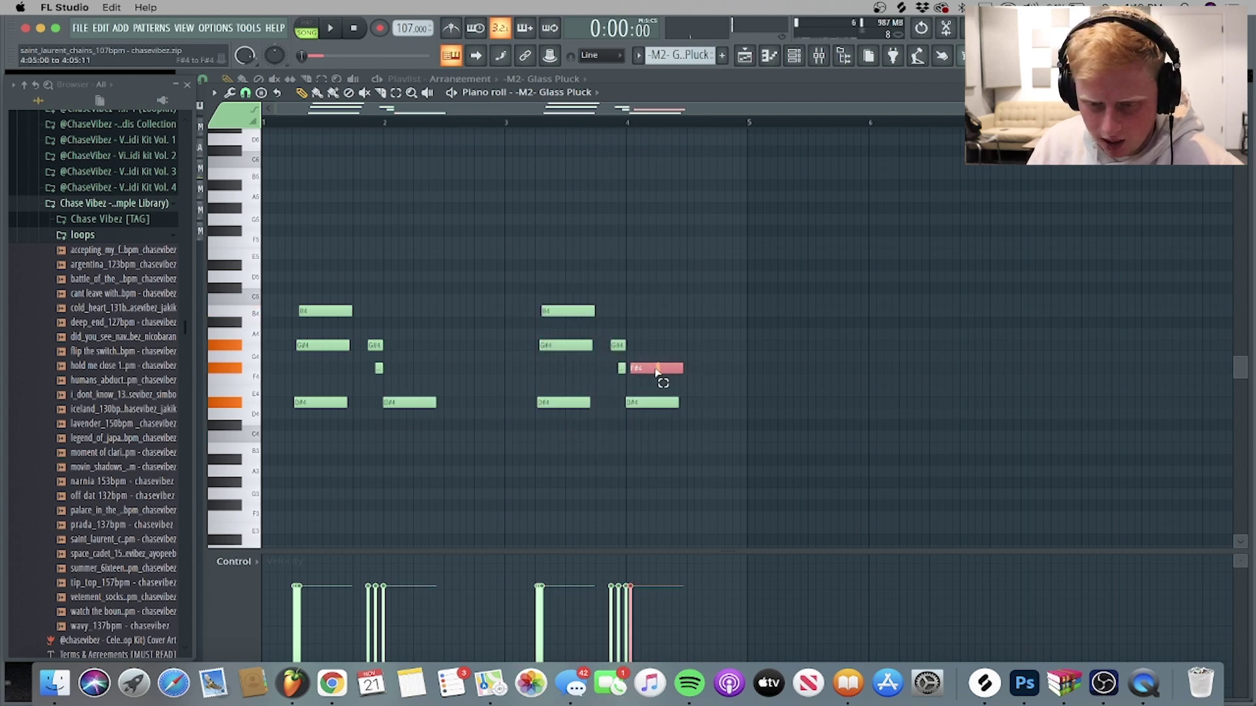
{"action": "left_click", "coordinate": [821, 59]}
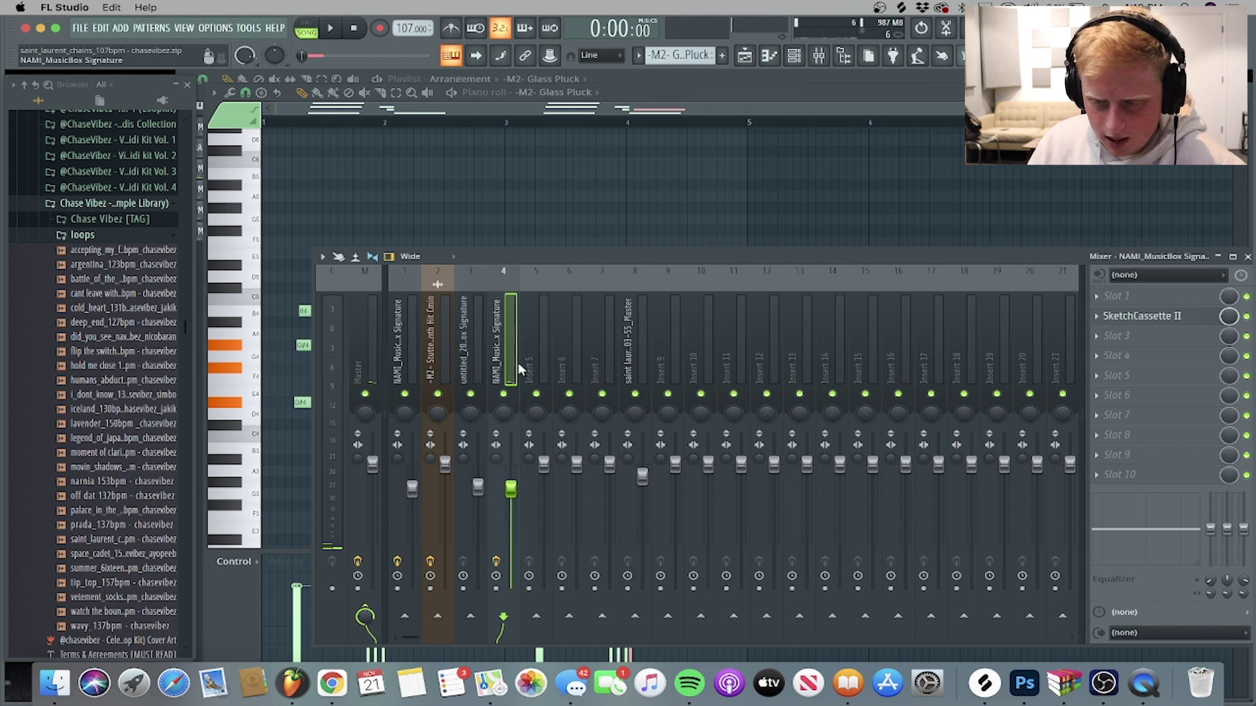
Open and close SketchCassette II on the NAMI_MusicBox Signature insert, then close the mixer and return to the playlist.
{"action": "left_click", "coordinate": [1165, 321]}
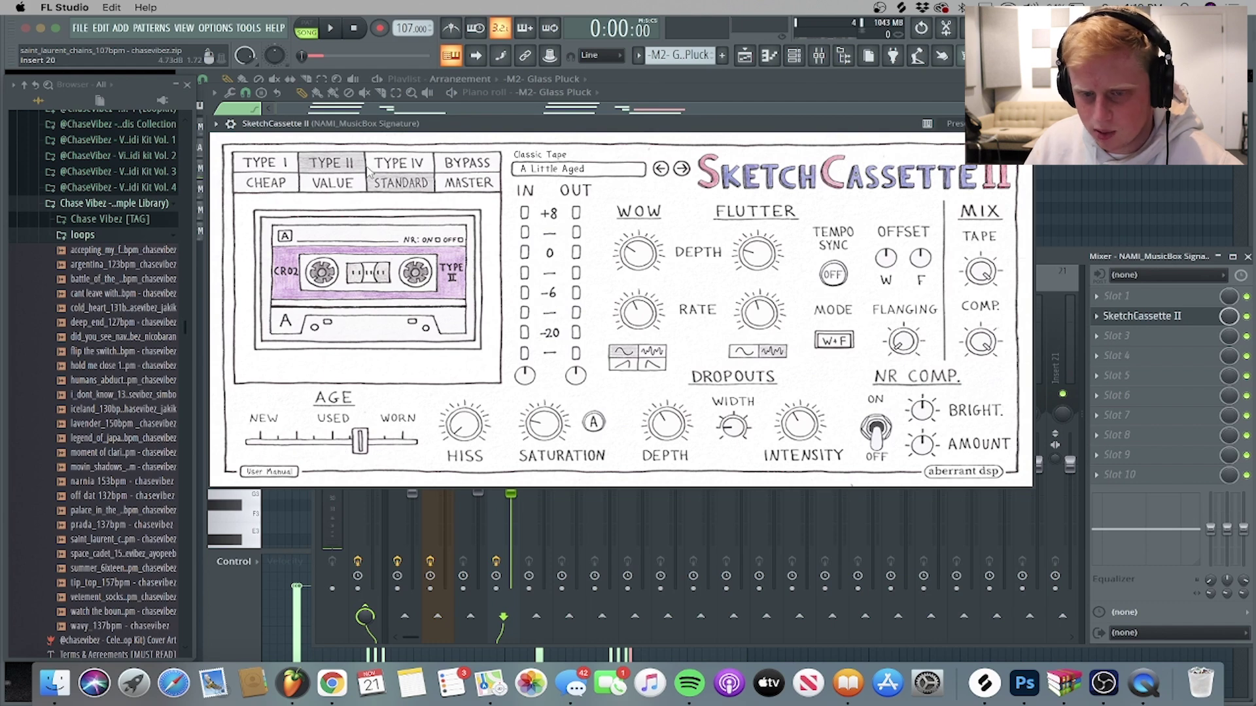
{"action": "left_click", "coordinate": [1024, 123]}
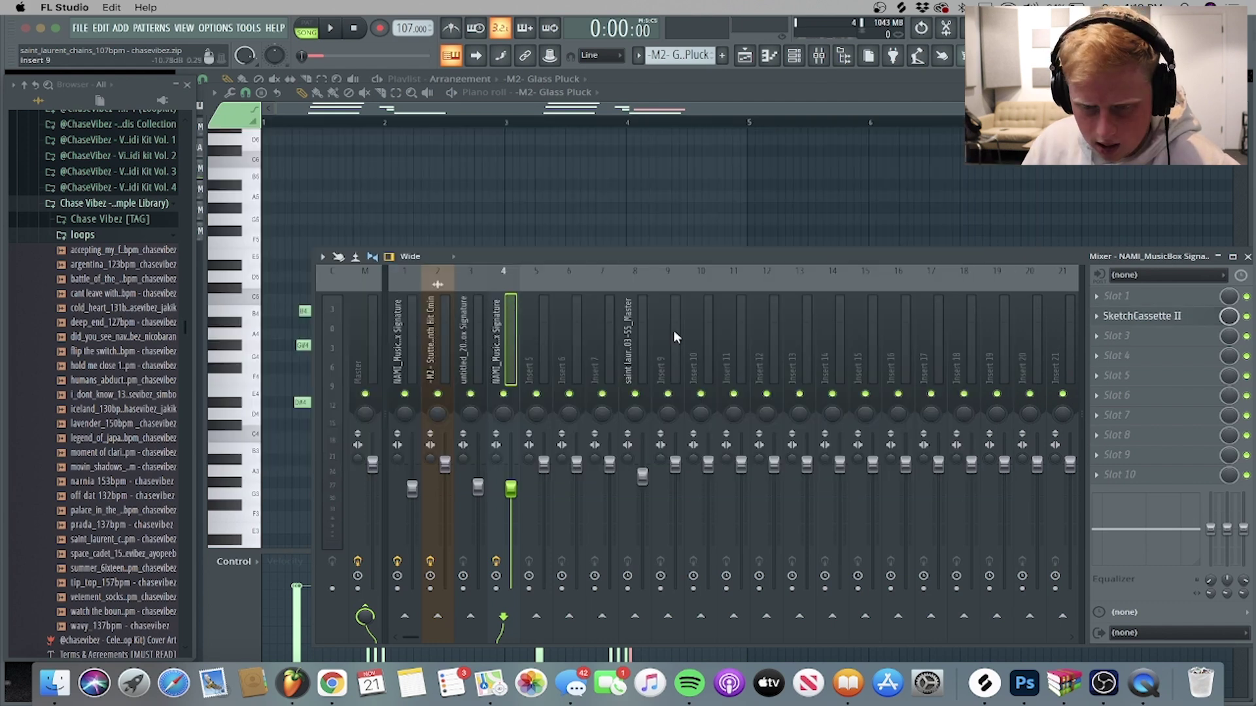
{"action": "key", "text": "F9"}
{"action": "left_click", "coordinate": [745, 56]}
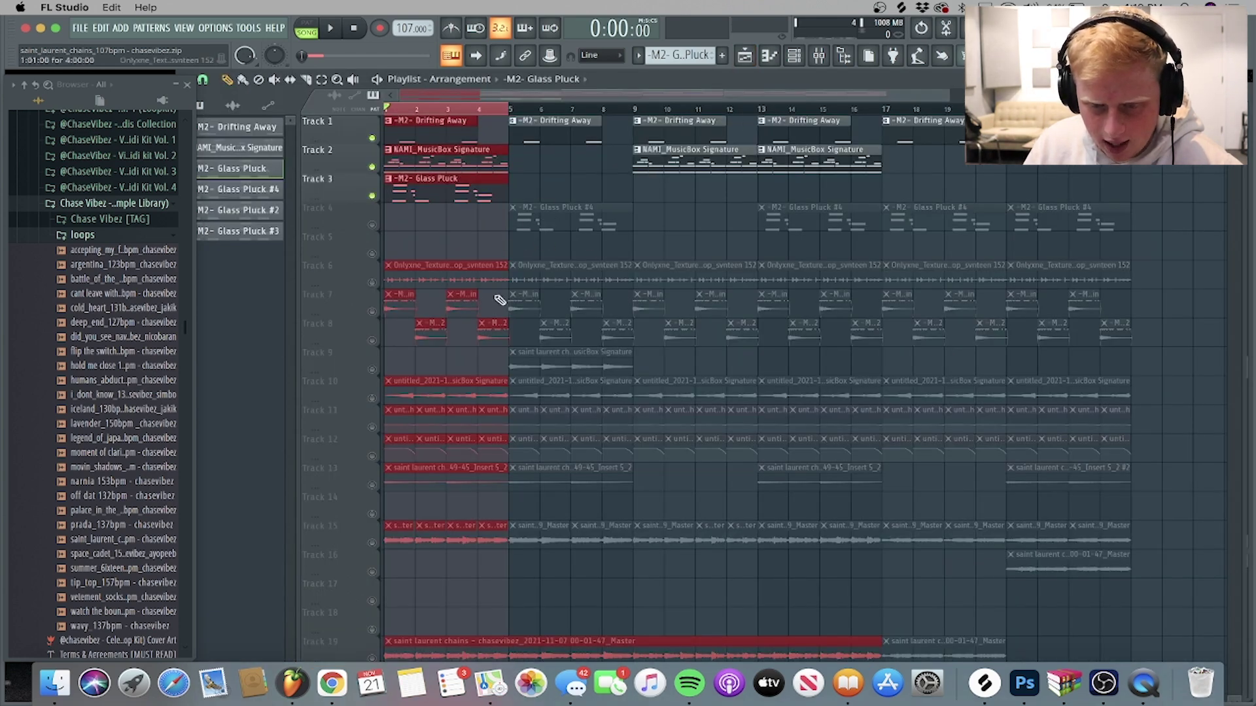
Open the Onlyxne_Texture clip settings, start playback, and solo Track 6's texture loop.
{"action": "double_click", "coordinate": [429, 277]}
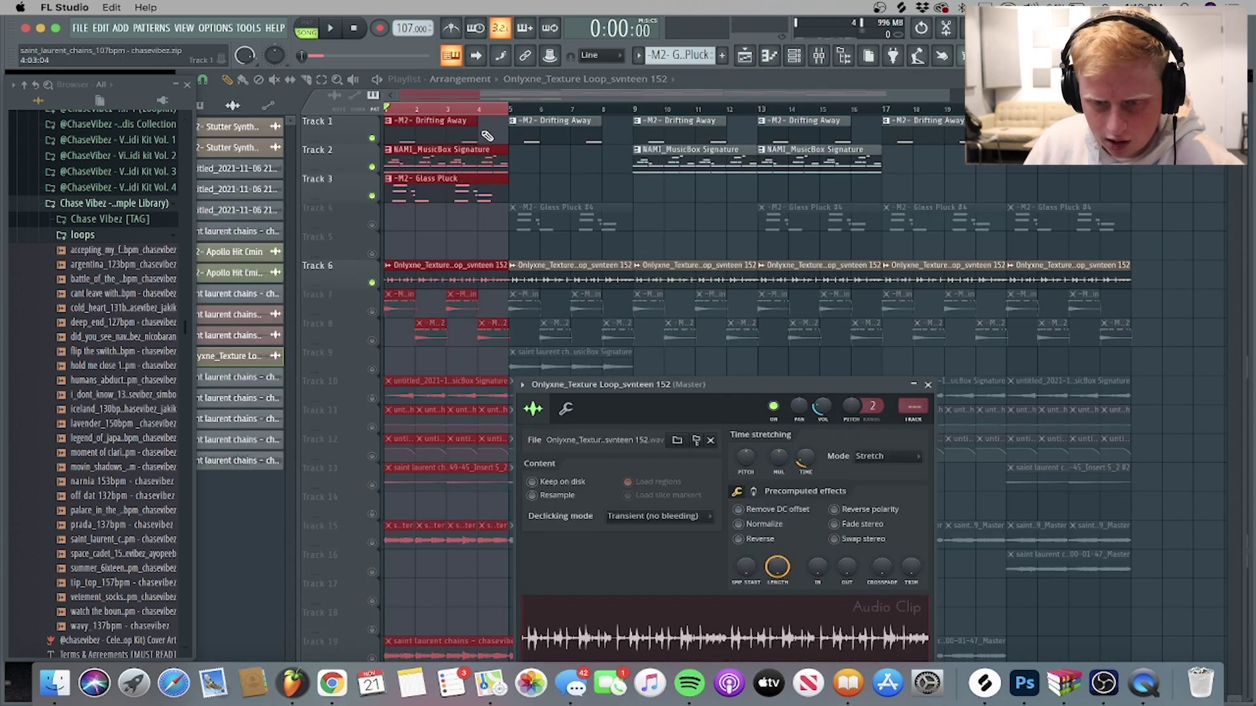
{"action": "left_click_drag", "start_coordinate": [774, 390], "coordinate": [875, 196]}
{"action": "key", "text": "space"}
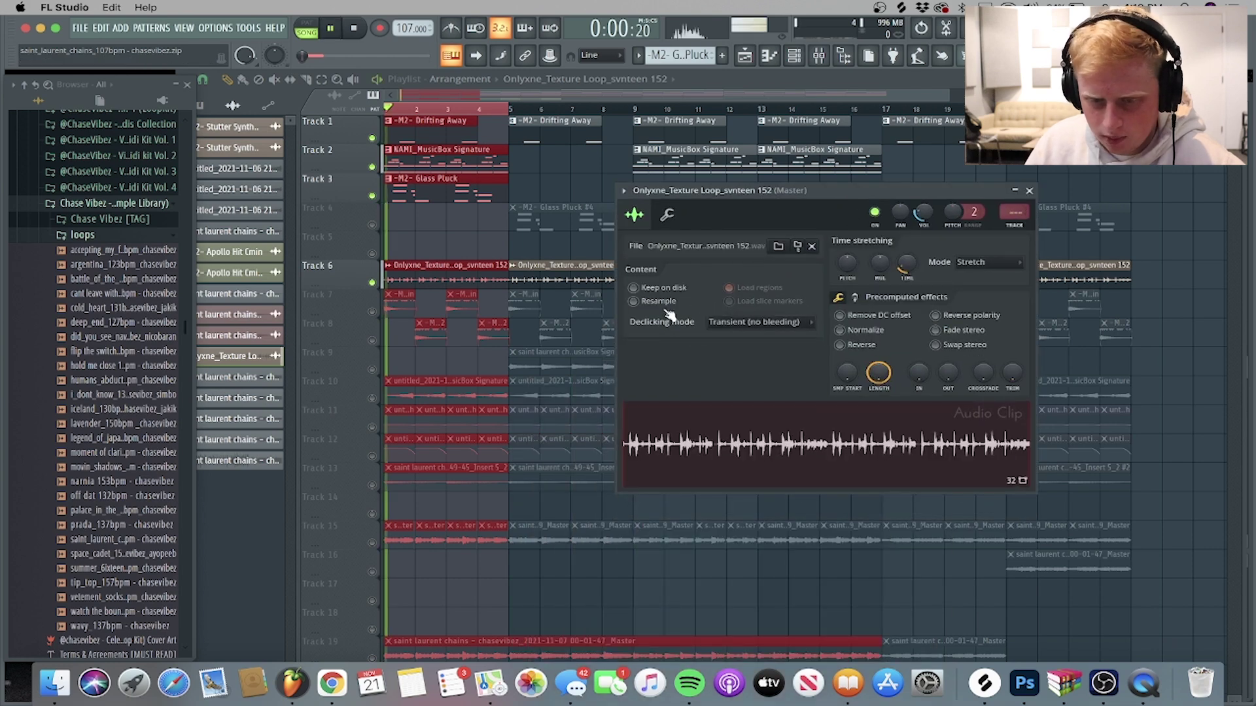
{"action": "left_click", "coordinate": [373, 283], "text": "ctrl"}
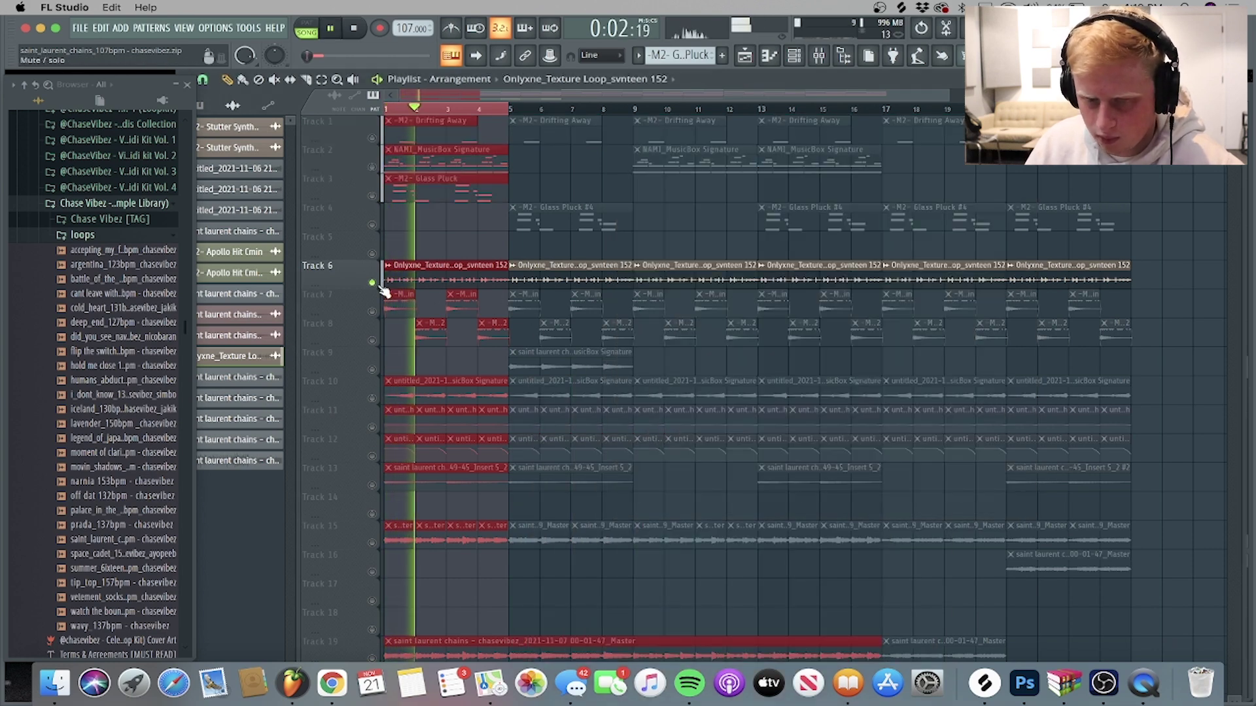
Bring Tracks 3, 2 and 1 back in, stop playback, and solo Track 7.
{"action": "left_click", "coordinate": [372, 196]}
{"action": "left_click", "coordinate": [372, 167]}
{"action": "left_click", "coordinate": [372, 138]}
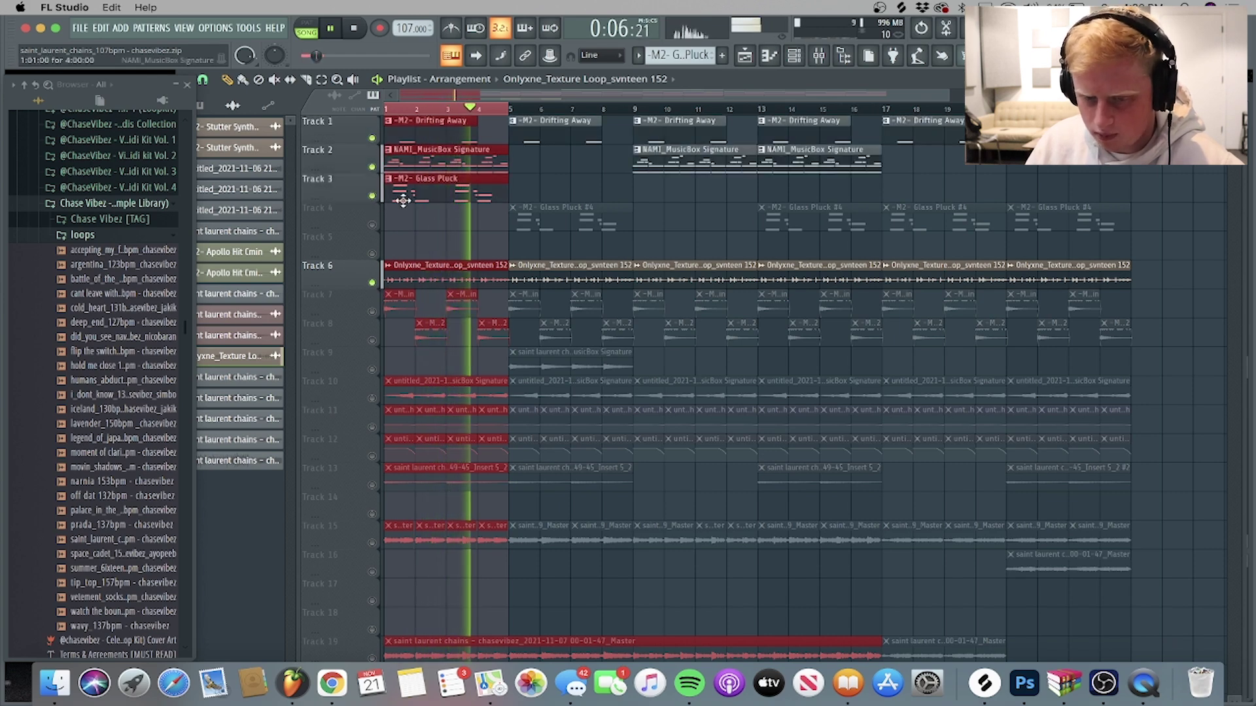
{"action": "left_click", "coordinate": [489, 268]}
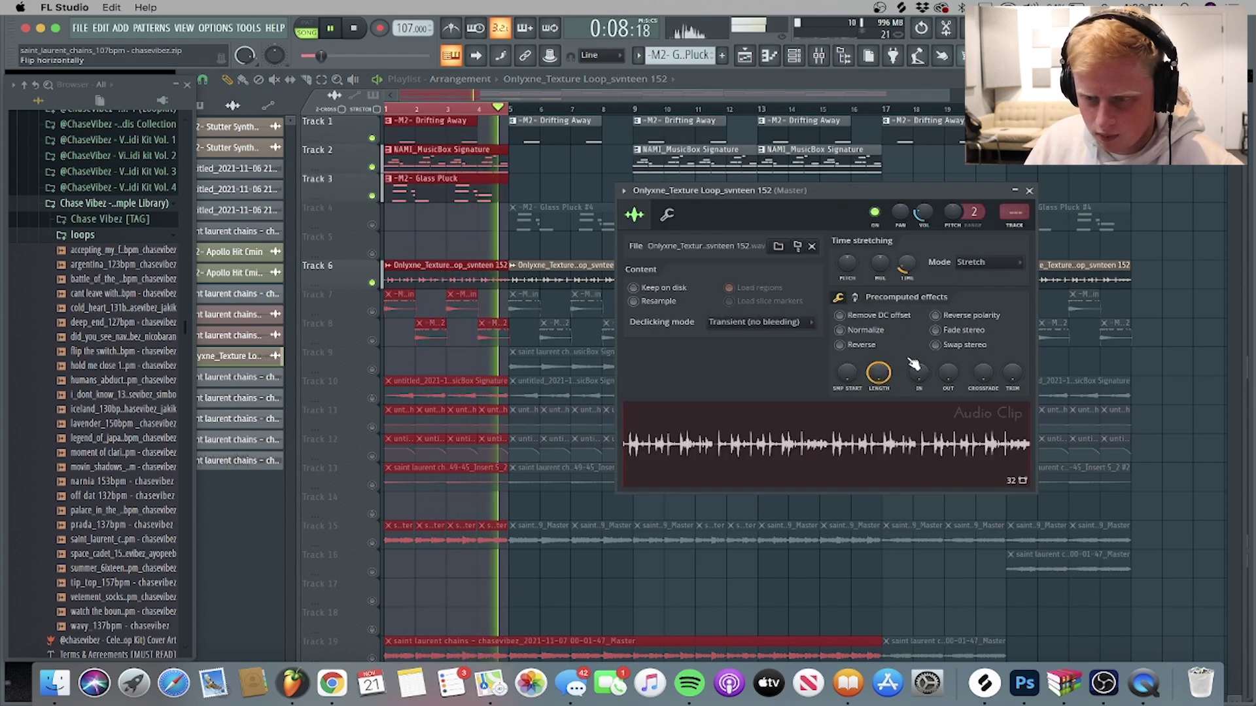
{"action": "key", "text": "space"}
{"action": "scroll", "coordinate": [414, 96], "scroll_direction": "up", "scroll_amount": 2}
{"action": "key", "text": "Escape"}
{"action": "right_click", "coordinate": [373, 312]}
Reset the Stutter Synth Hit Cmin clip pitch, then set it back to -1200 cents.
{"action": "scroll", "coordinate": [414, 112], "scroll_direction": "up", "scroll_amount": 2}
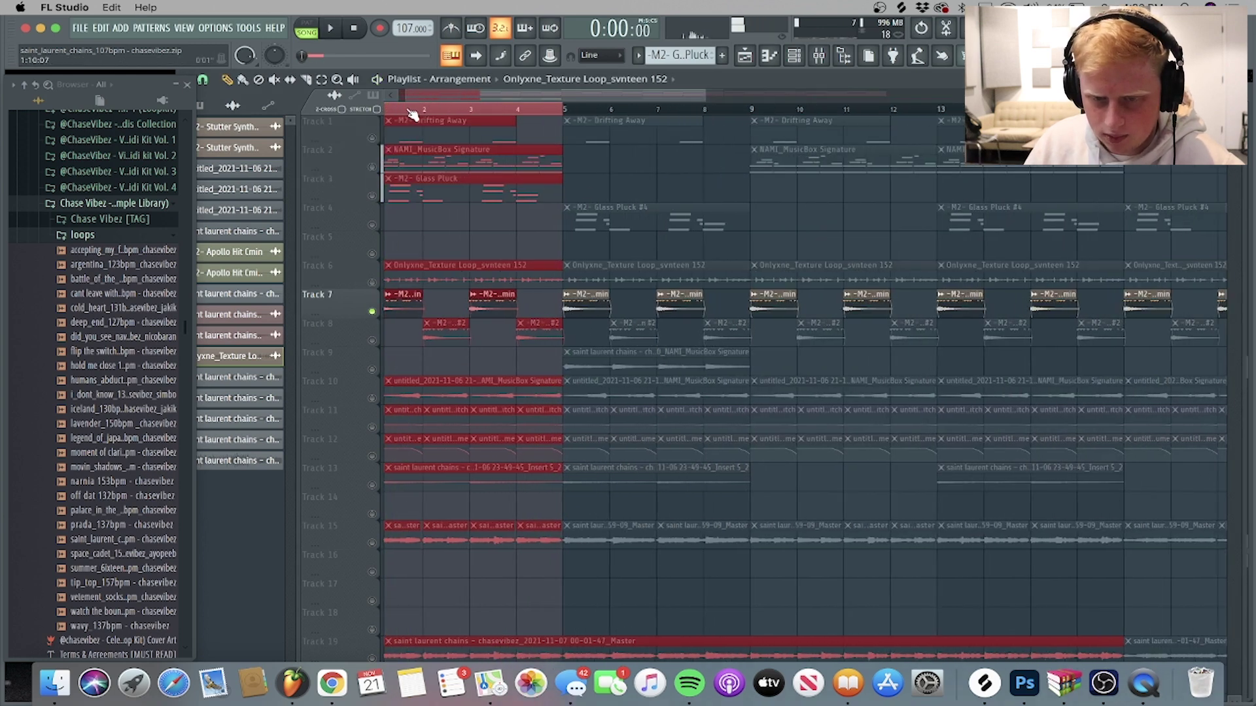
{"action": "double_click", "coordinate": [432, 310]}
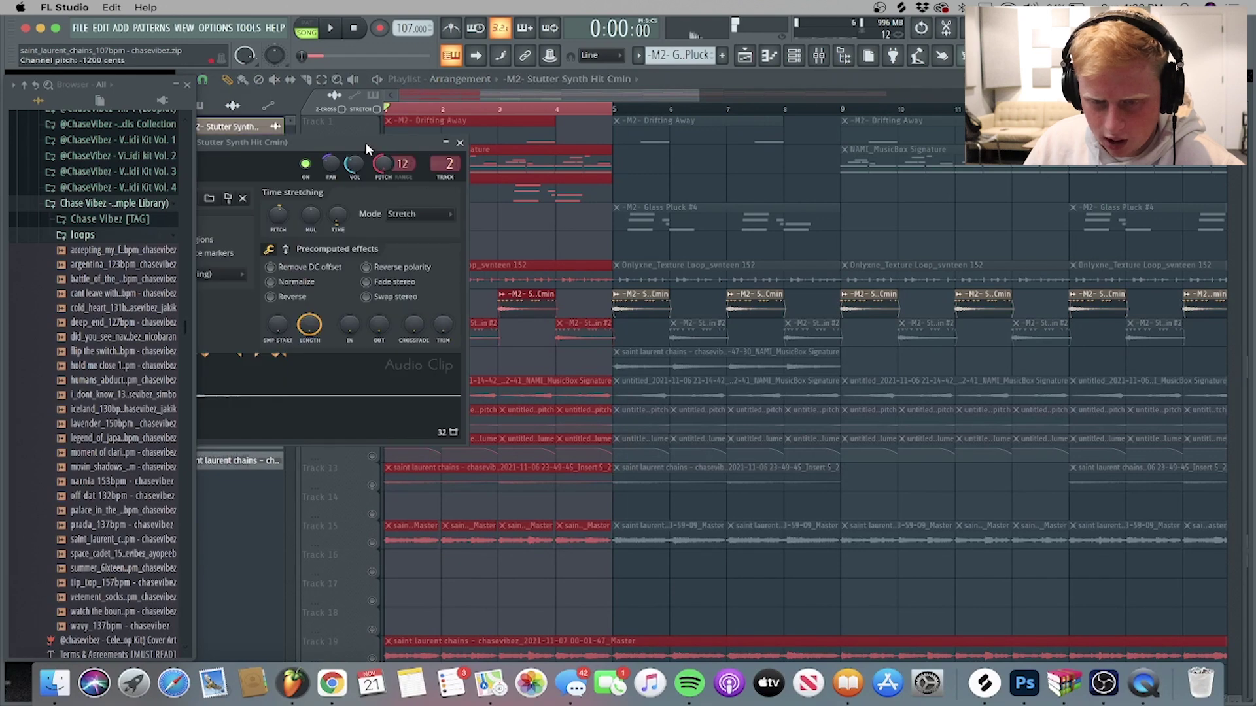
{"action": "left_click_drag", "start_coordinate": [365, 142], "coordinate": [910, 153]}
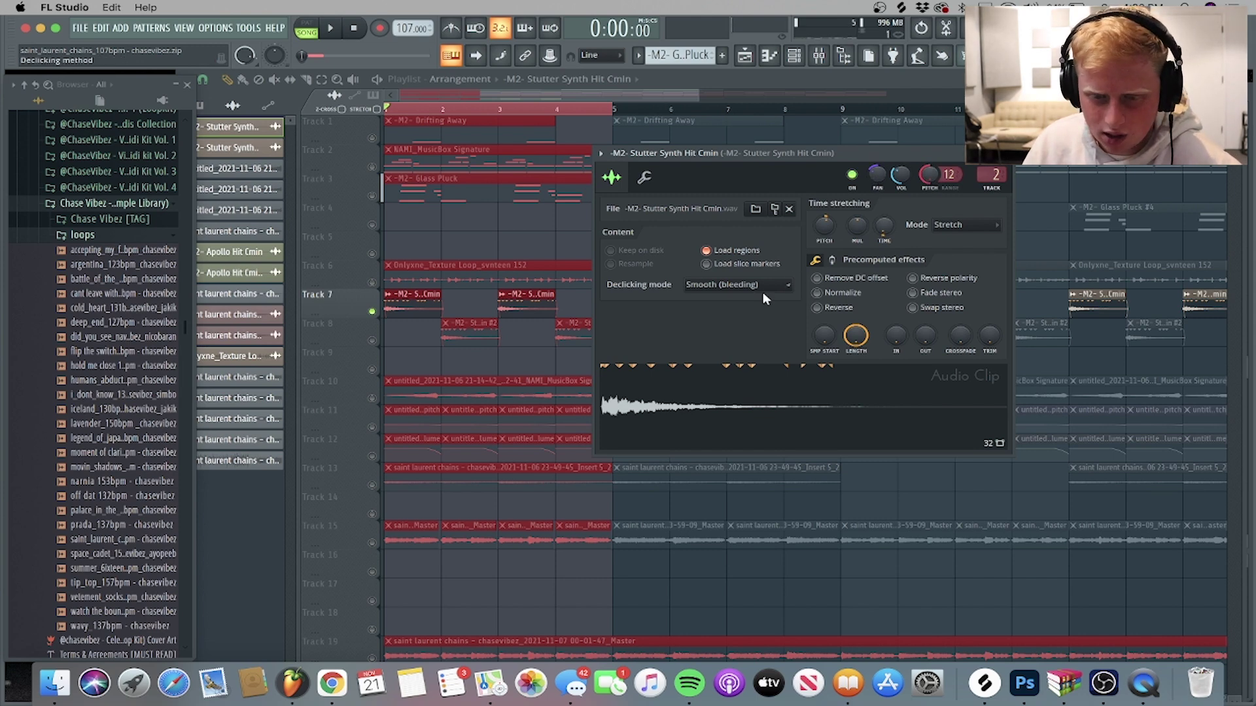
{"action": "right_click", "coordinate": [932, 179]}
{"action": "left_click", "coordinate": [942, 191]}
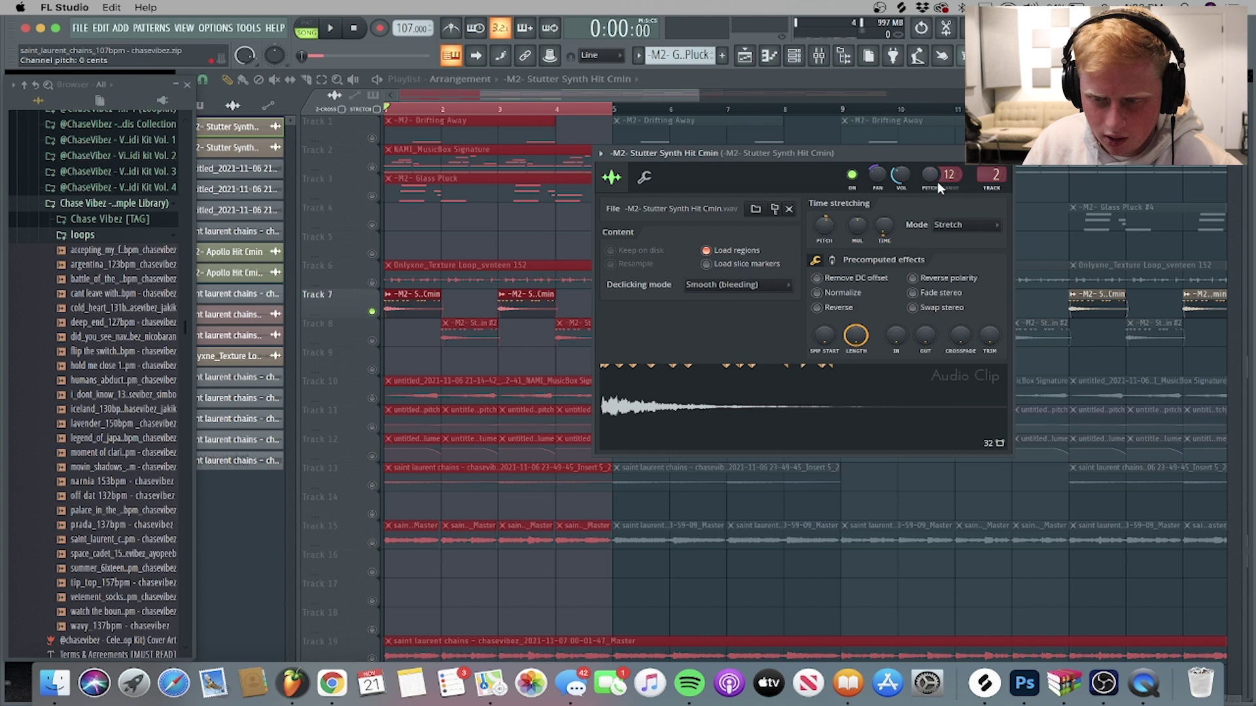
{"action": "left_click_drag", "start_coordinate": [937, 182], "coordinate": [937, 222]}
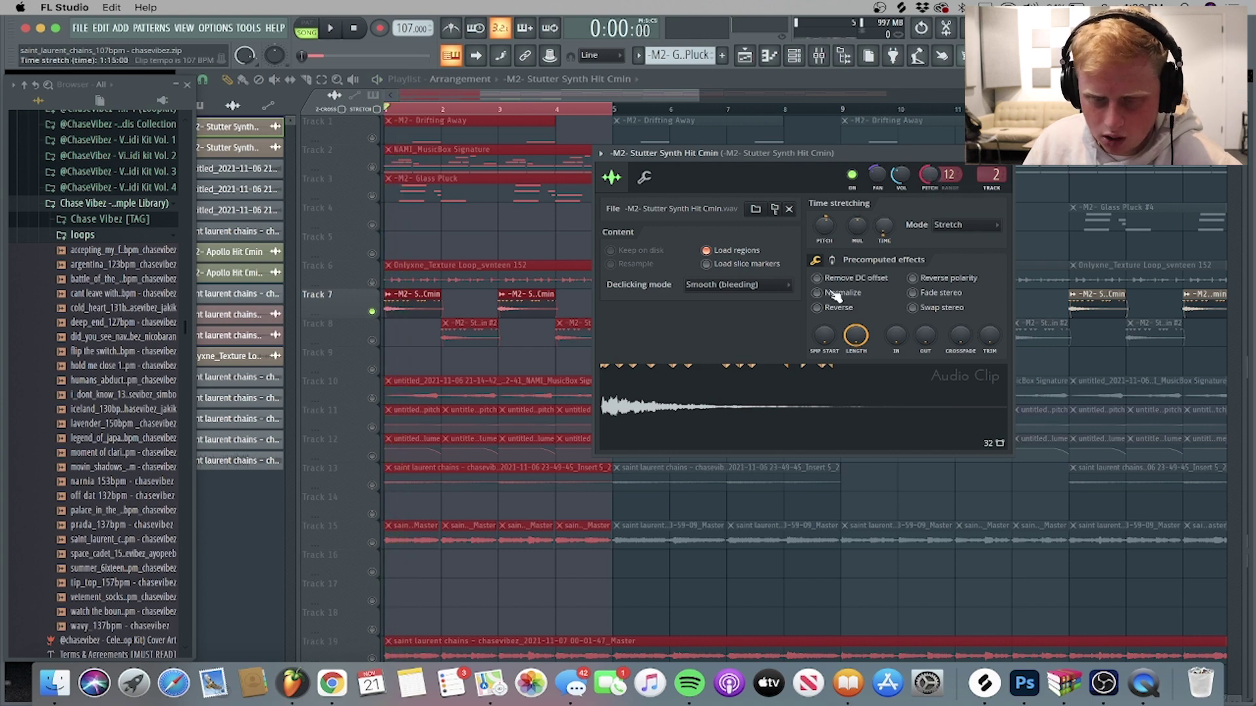
{"action": "left_click", "coordinate": [476, 343]}
Check the Stutter Synth Hit Cmin #2 clip settings and audition the loop.
{"action": "double_click", "coordinate": [473, 338]}
{"action": "key", "text": "space"}
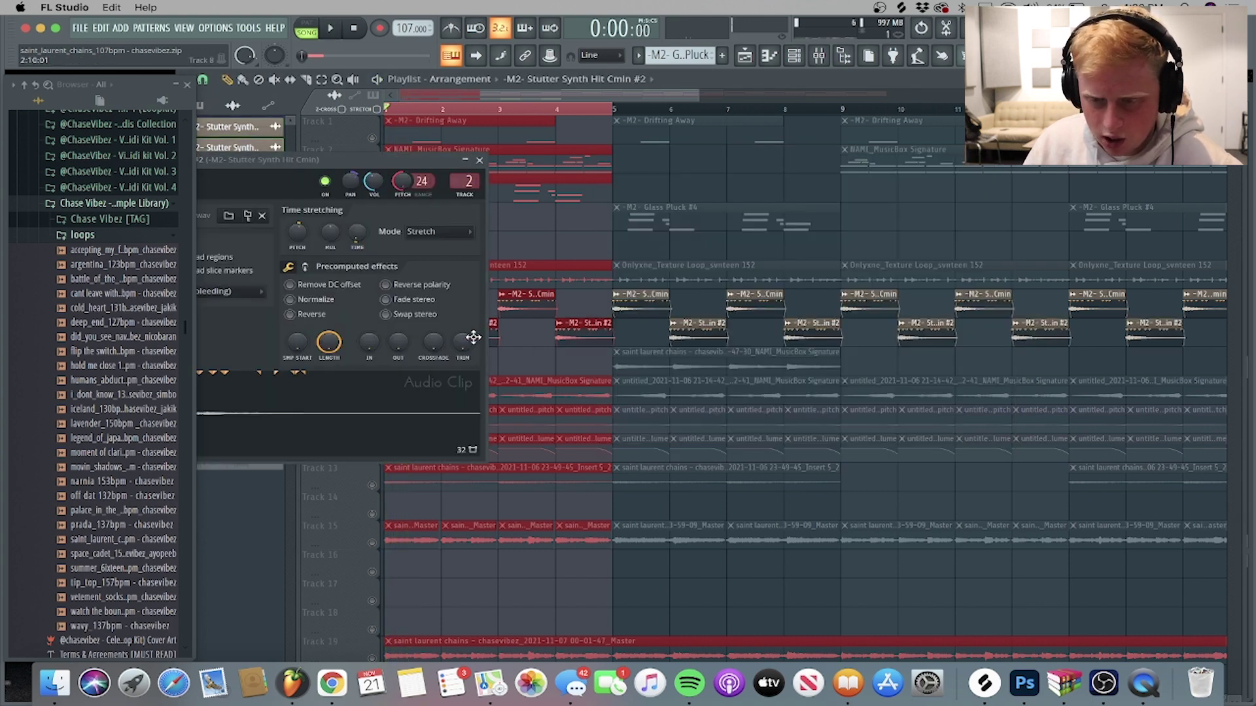
{"action": "left_click_drag", "start_coordinate": [362, 173], "coordinate": [744, 196]}
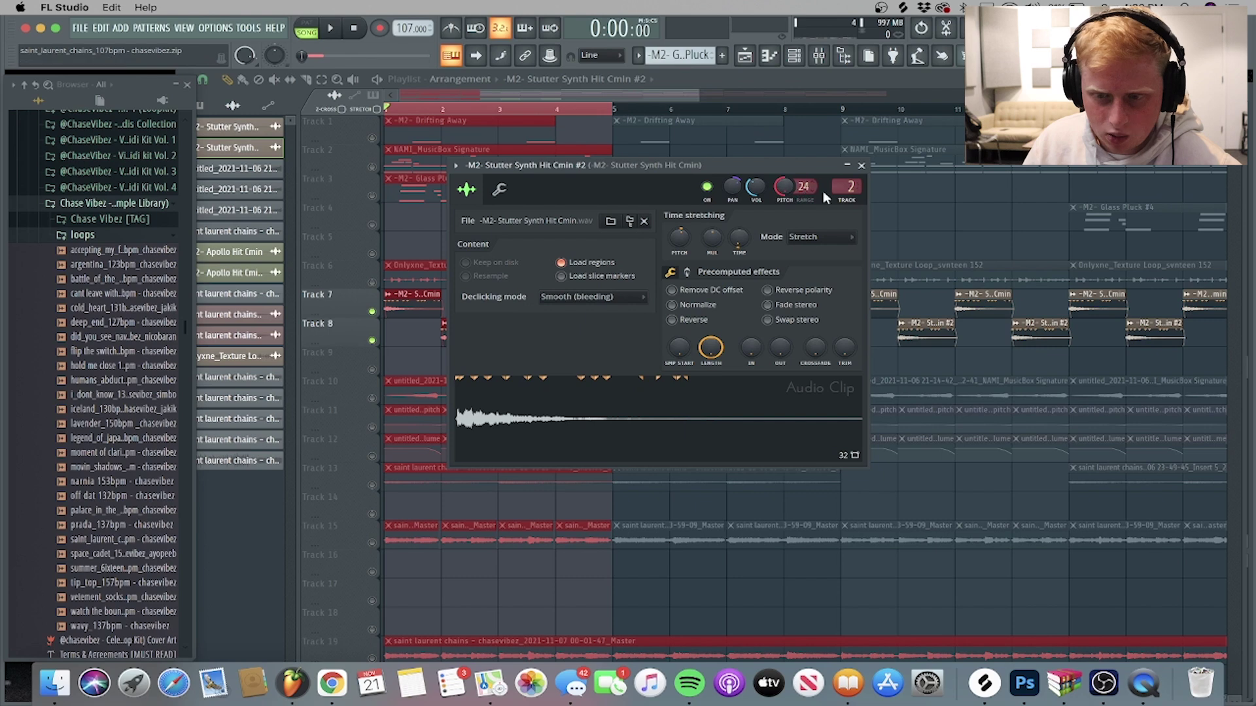
{"action": "left_click", "coordinate": [862, 167]}
{"action": "key", "text": "space"}
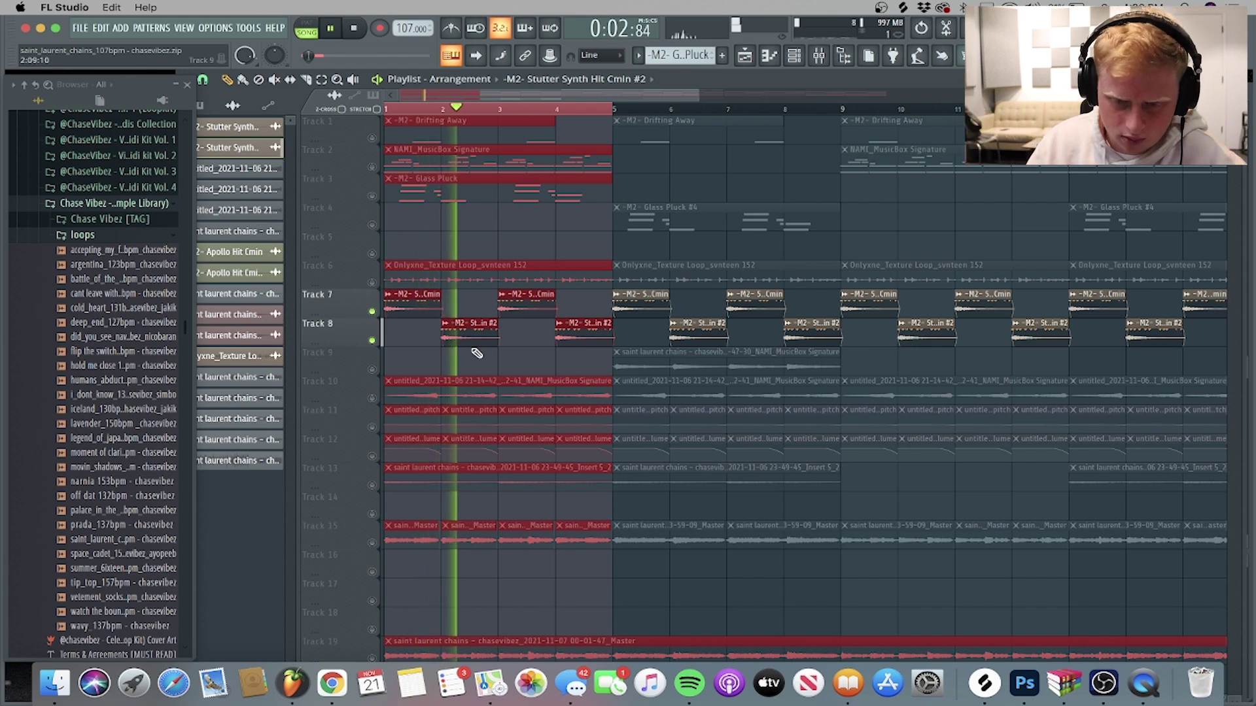
{"action": "key", "text": "space"}
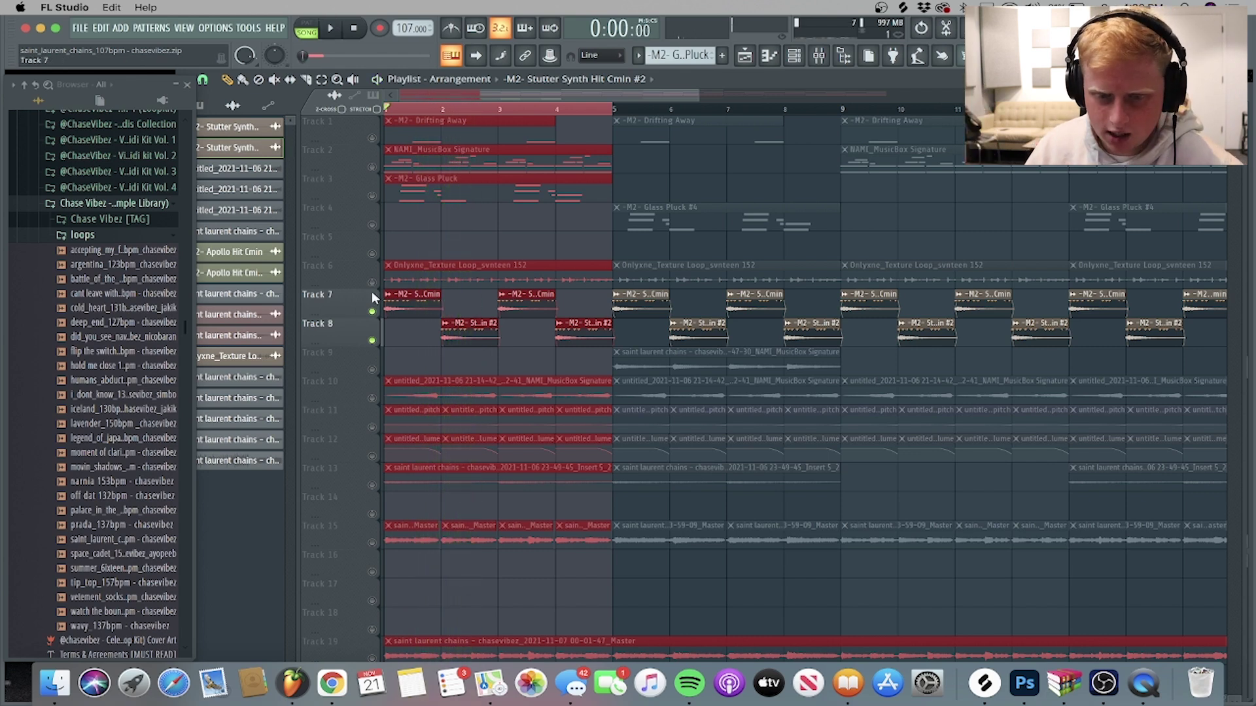
Unmute Tracks 3, 6, 2 and 1, stop playback, then unmute Track 10.
{"action": "left_click", "coordinate": [372, 195]}
{"action": "left_click", "coordinate": [372, 283]}
{"action": "left_click", "coordinate": [372, 166]}
{"action": "left_click", "coordinate": [371, 138]}
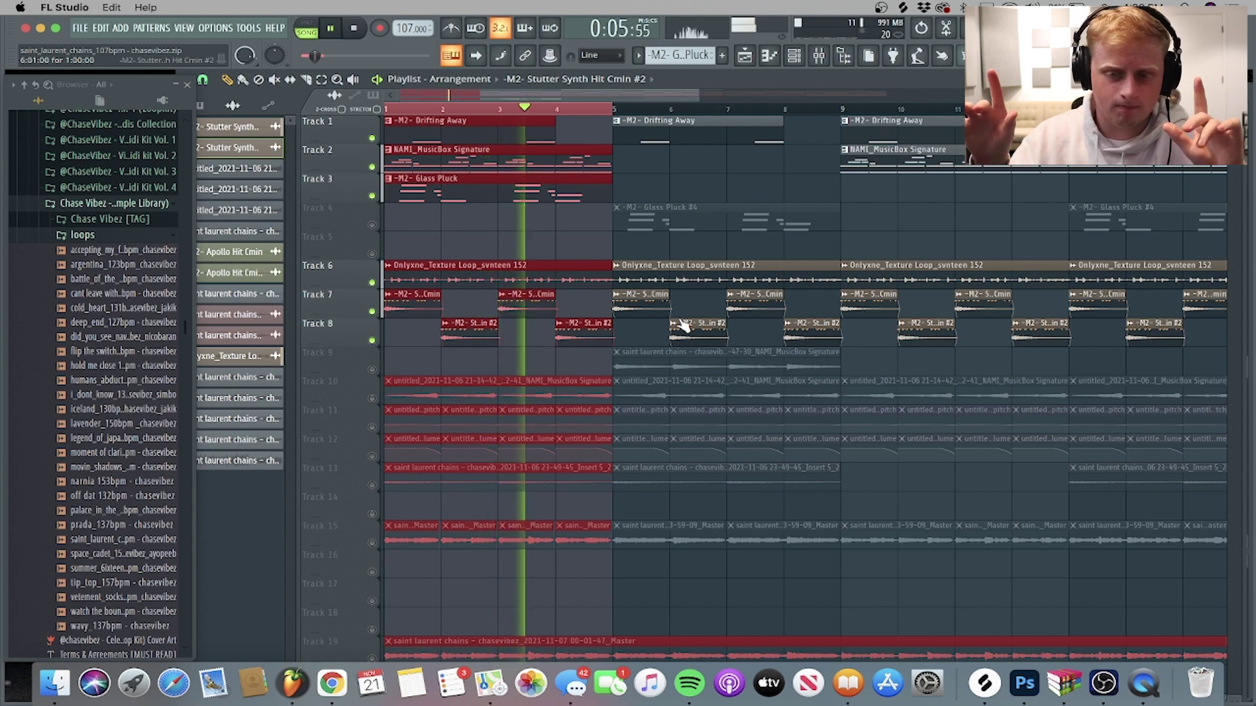
{"action": "key", "text": "space"}
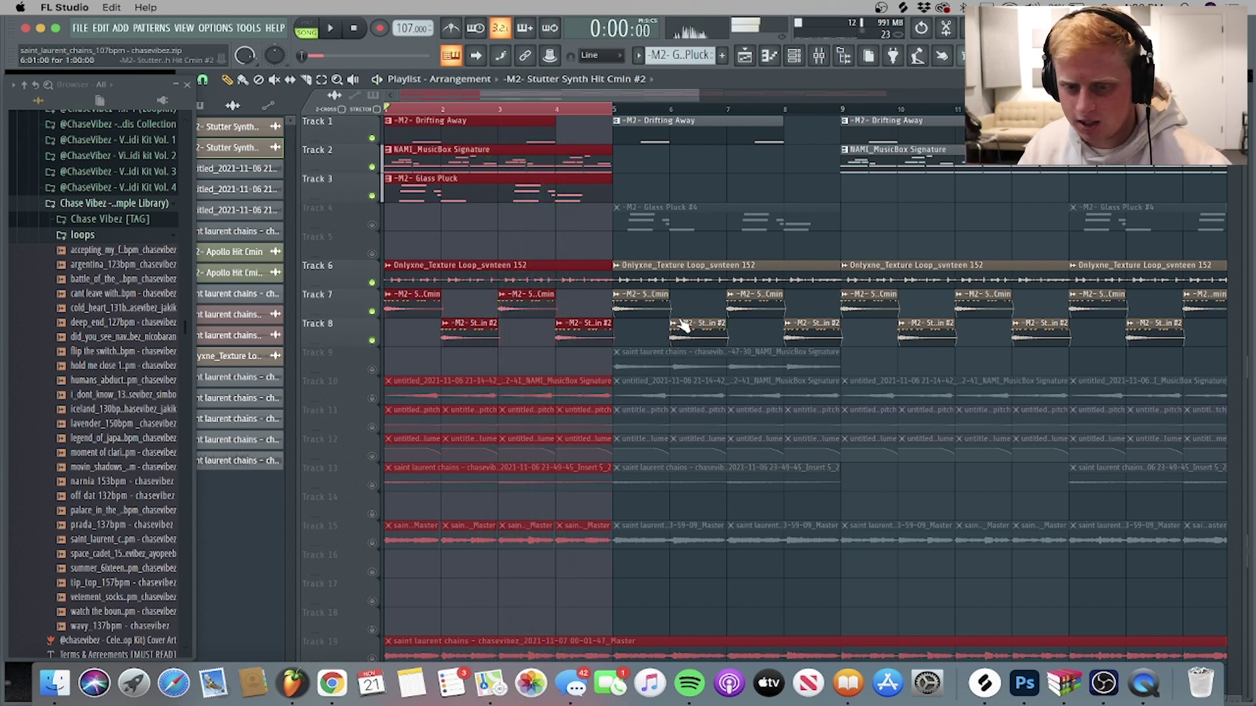
{"action": "left_click", "coordinate": [373, 398]}
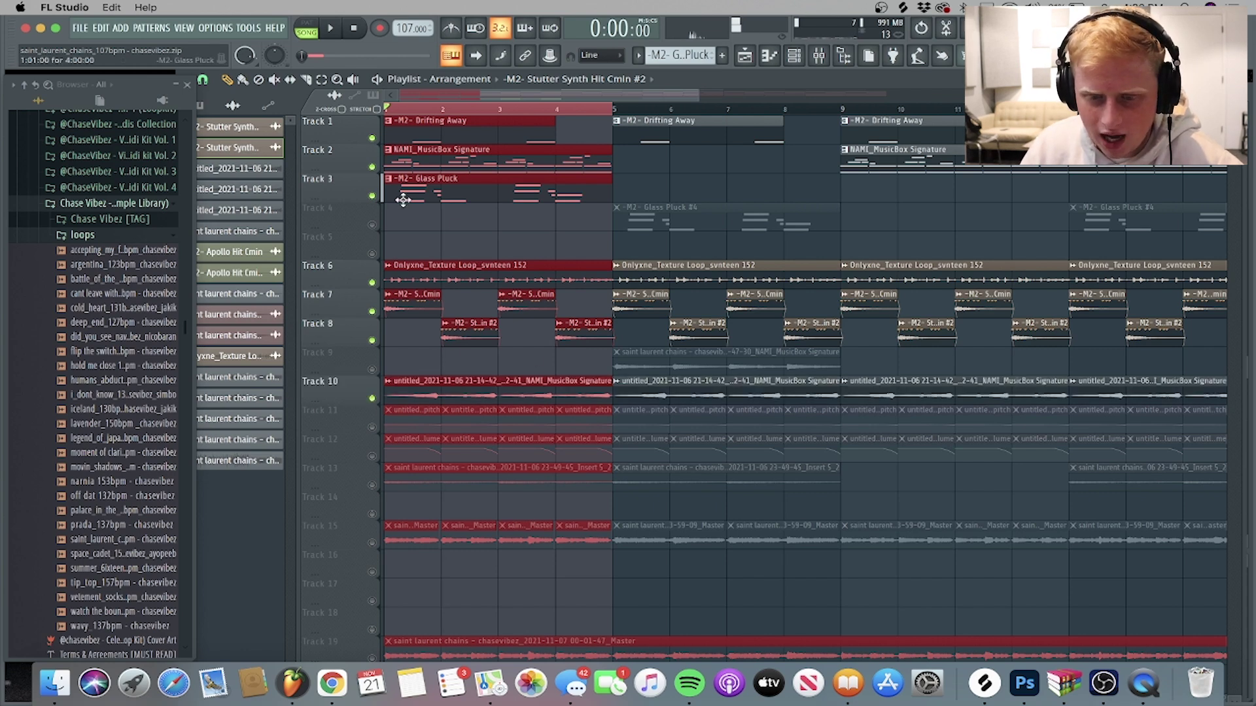
Solo Track 2, check its NAMI_MusicBox Signature mixer insert, and dismiss the render dialog without exporting.
{"action": "right_click", "coordinate": [372, 167]}
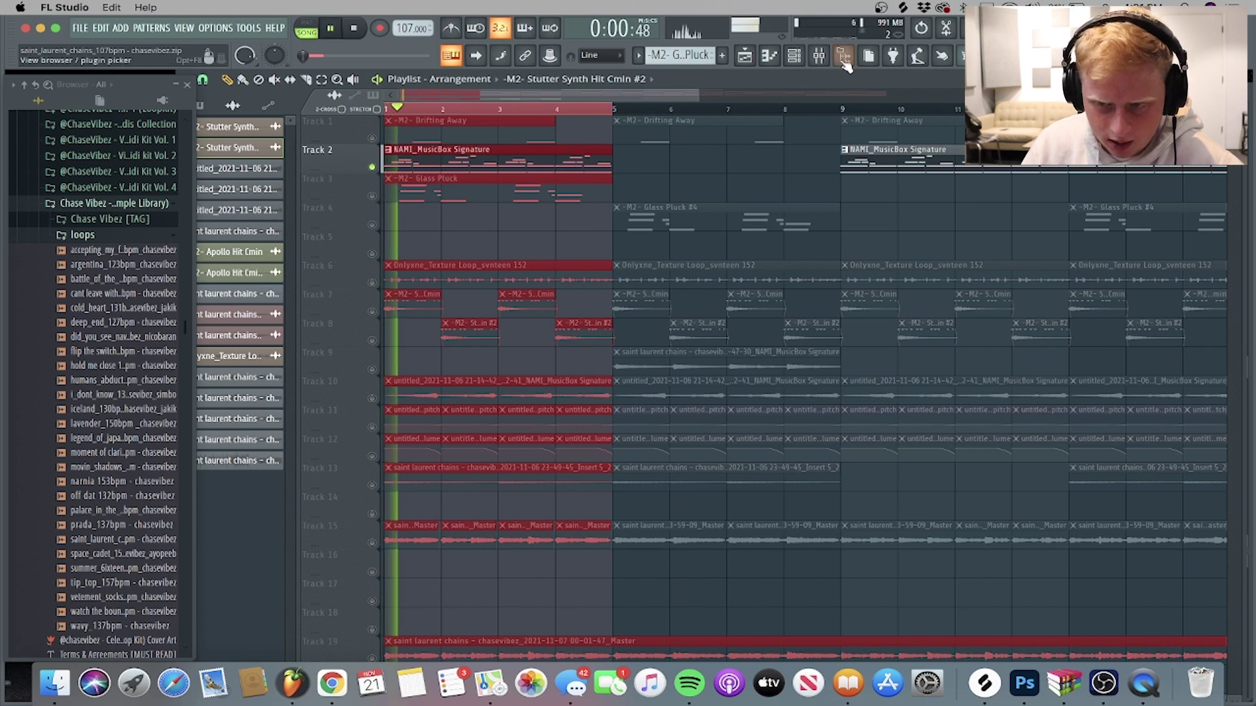
{"action": "key", "text": "space"}
{"action": "key", "text": "F9"}
{"action": "key", "text": "Left"}
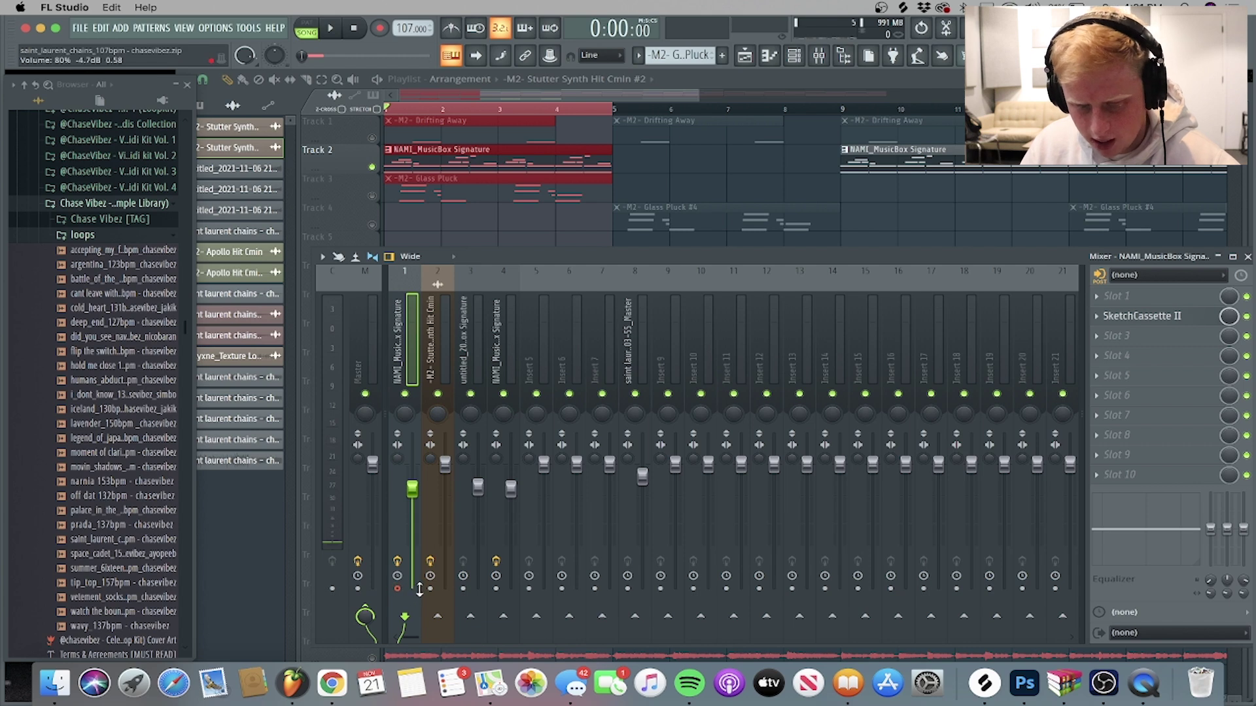
{"action": "key", "text": "ctrl+r"}
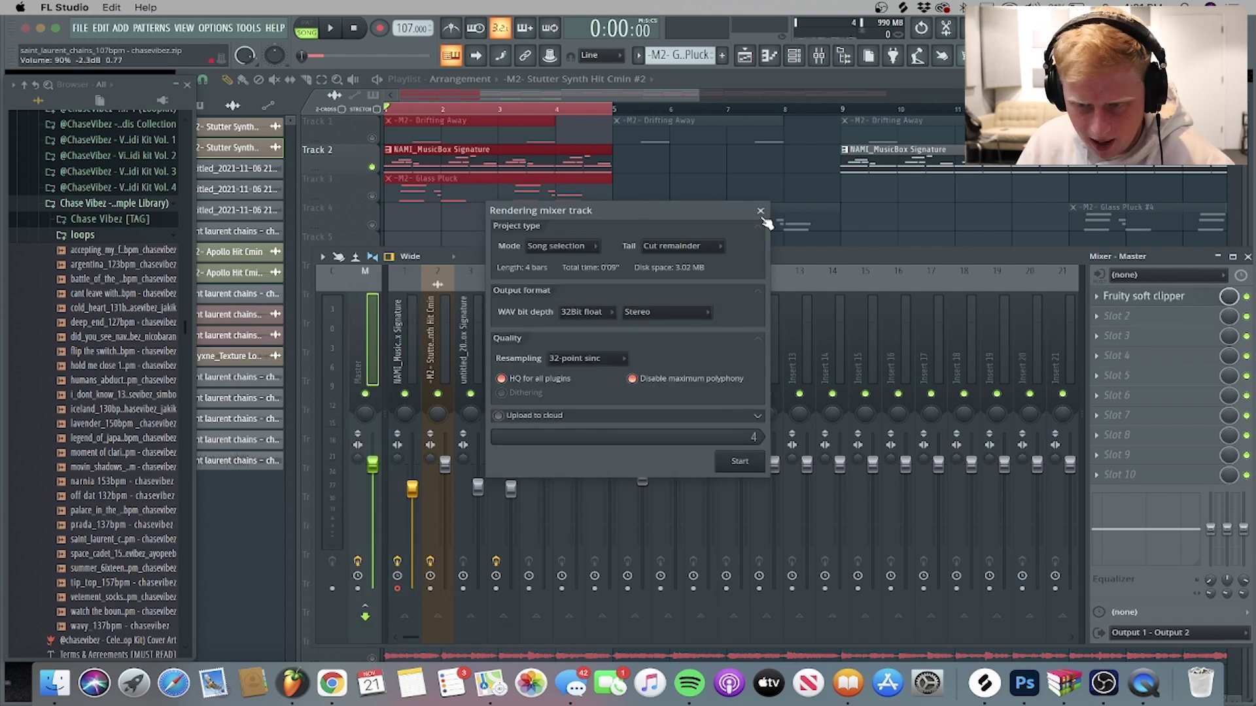
{"action": "left_click", "coordinate": [761, 210]}
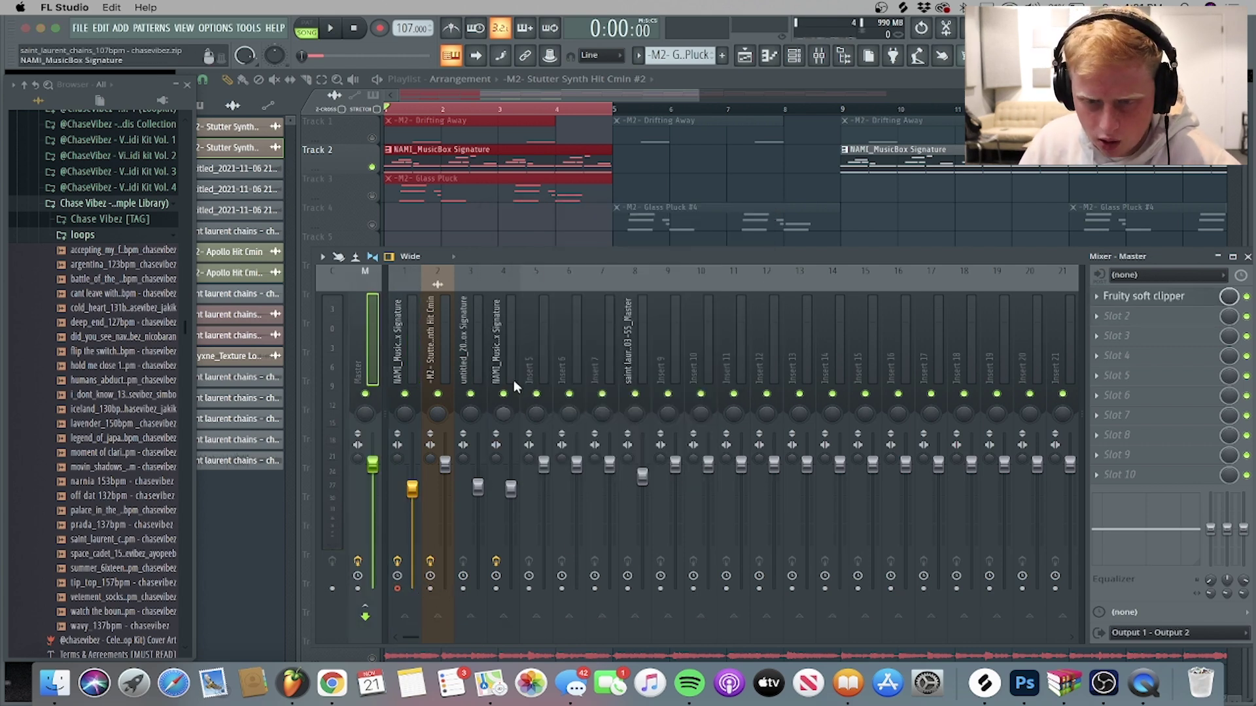
{"action": "left_click", "coordinate": [428, 121]}
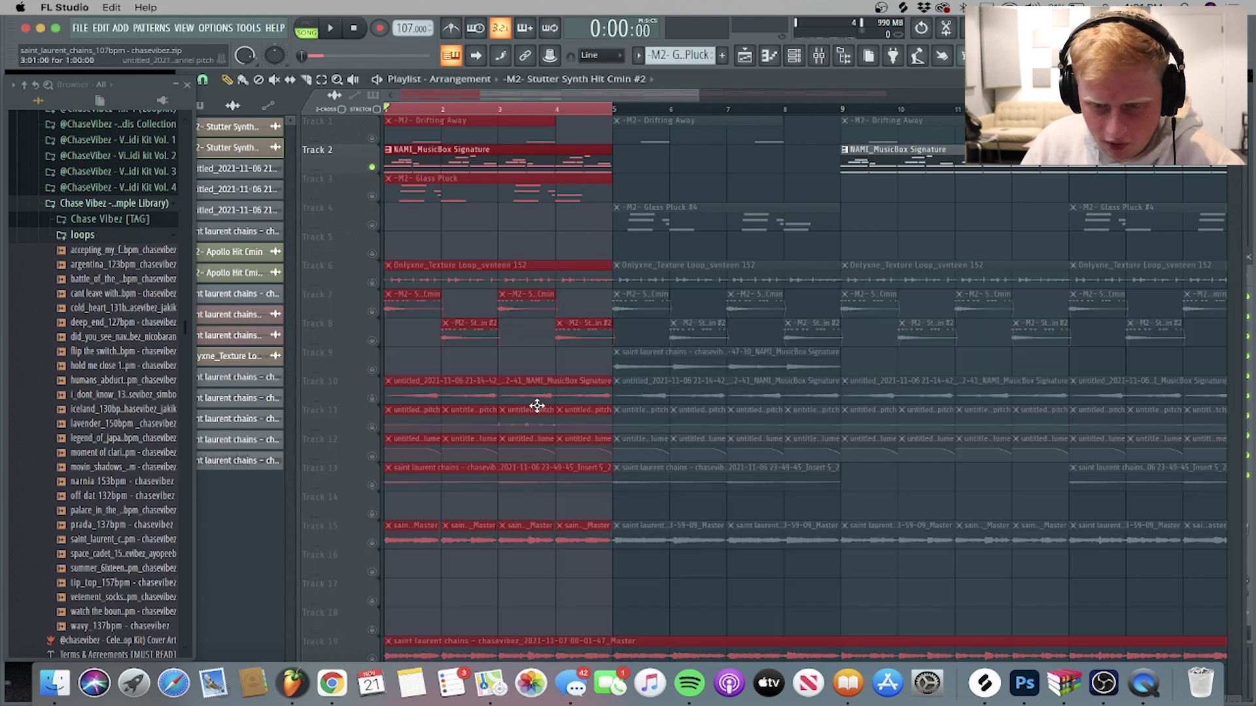
Open Track 10's audio clip settings and audition the arrangement.
{"action": "double_click", "coordinate": [392, 392]}
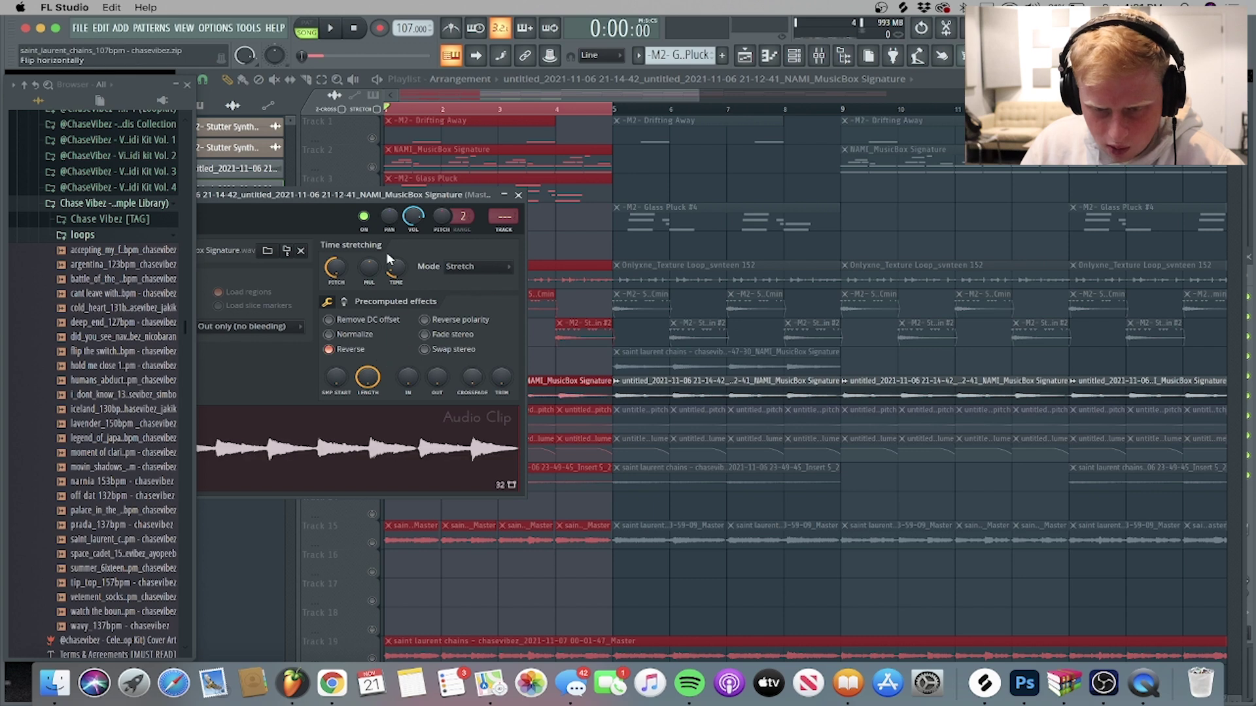
{"action": "left_click_drag", "start_coordinate": [389, 194], "coordinate": [1048, 135]}
{"action": "key", "text": "space"}
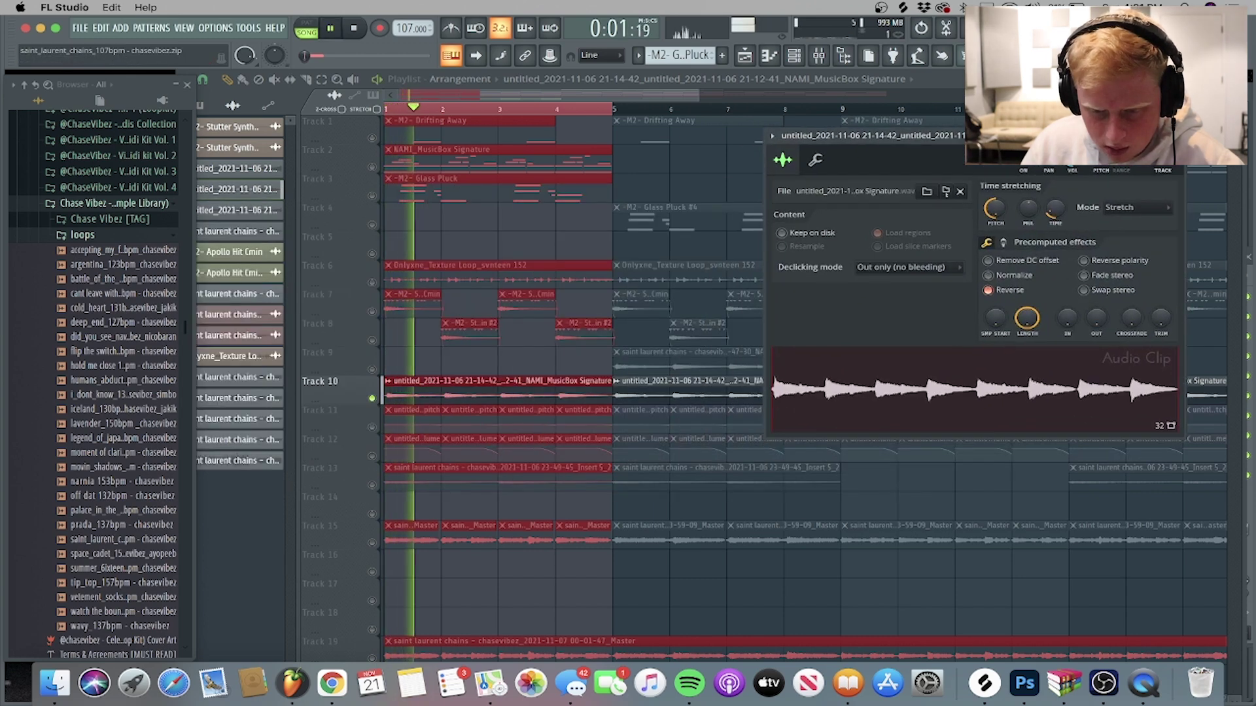
{"action": "key", "text": "space"}
{"action": "key", "text": "Escape"}
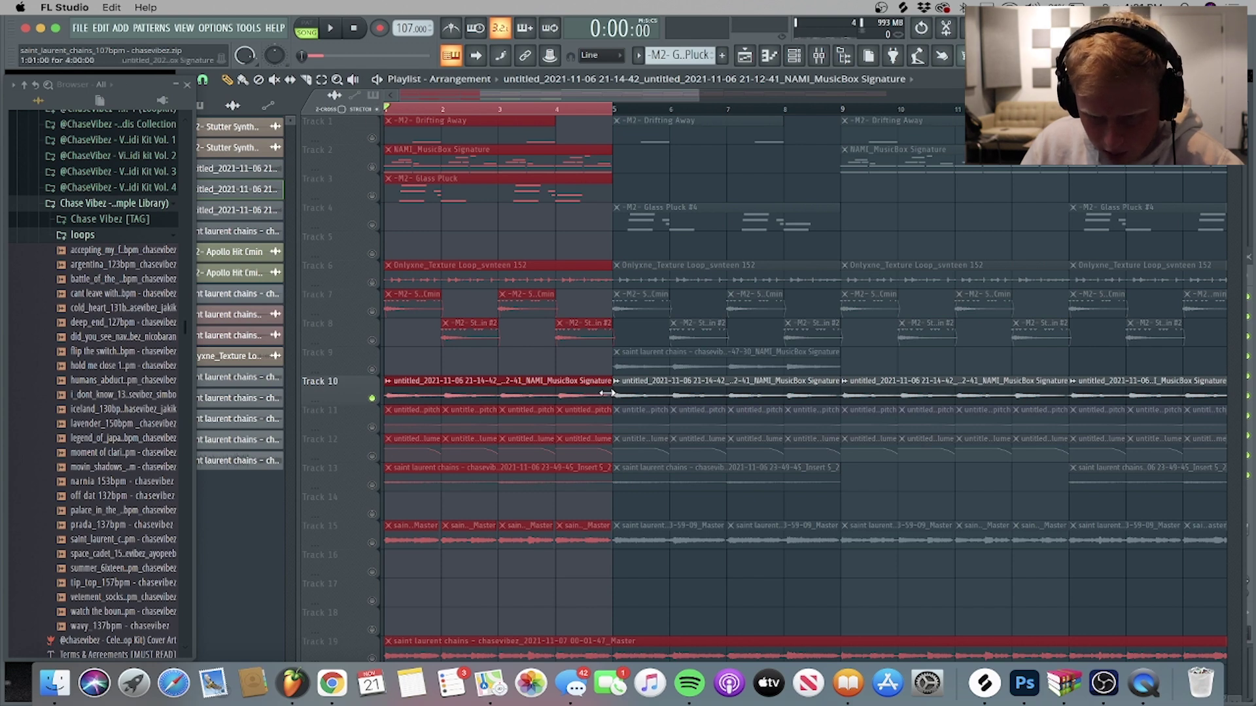
Lengthen the Track 10 copies to four bars and reverse the MusicBox Signature loop.
{"action": "key", "text": "space"}
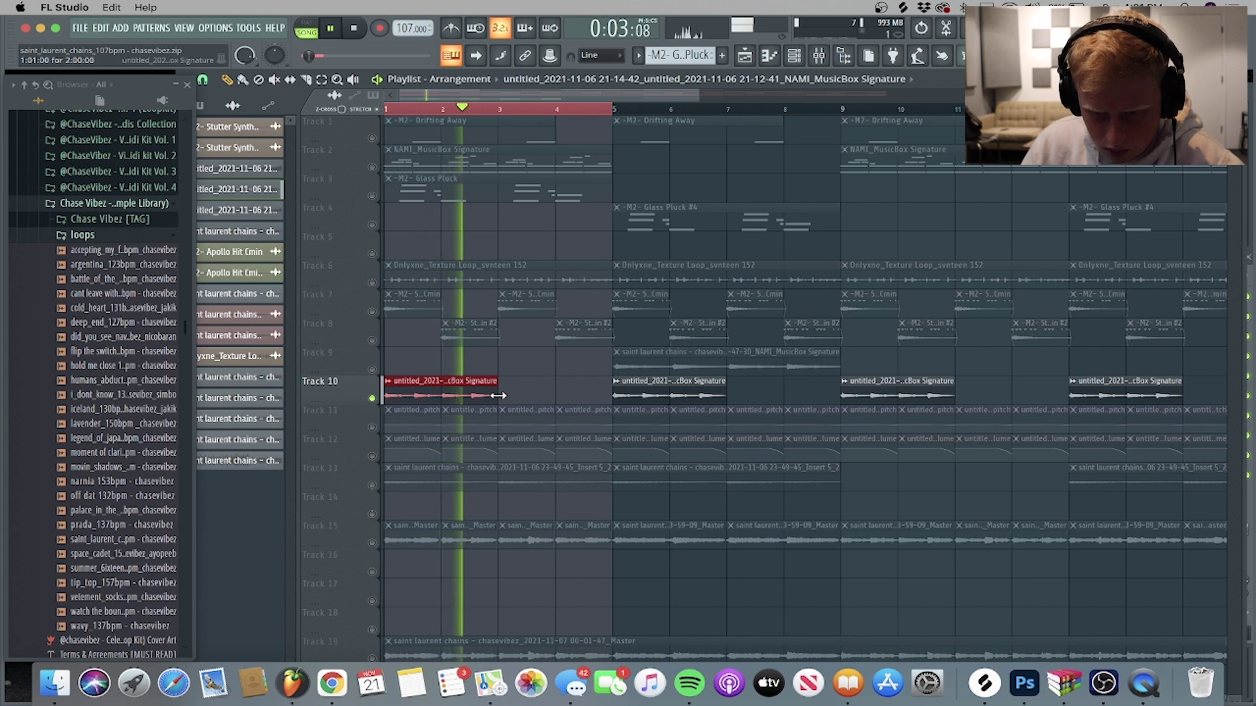
{"action": "key", "text": "space"}
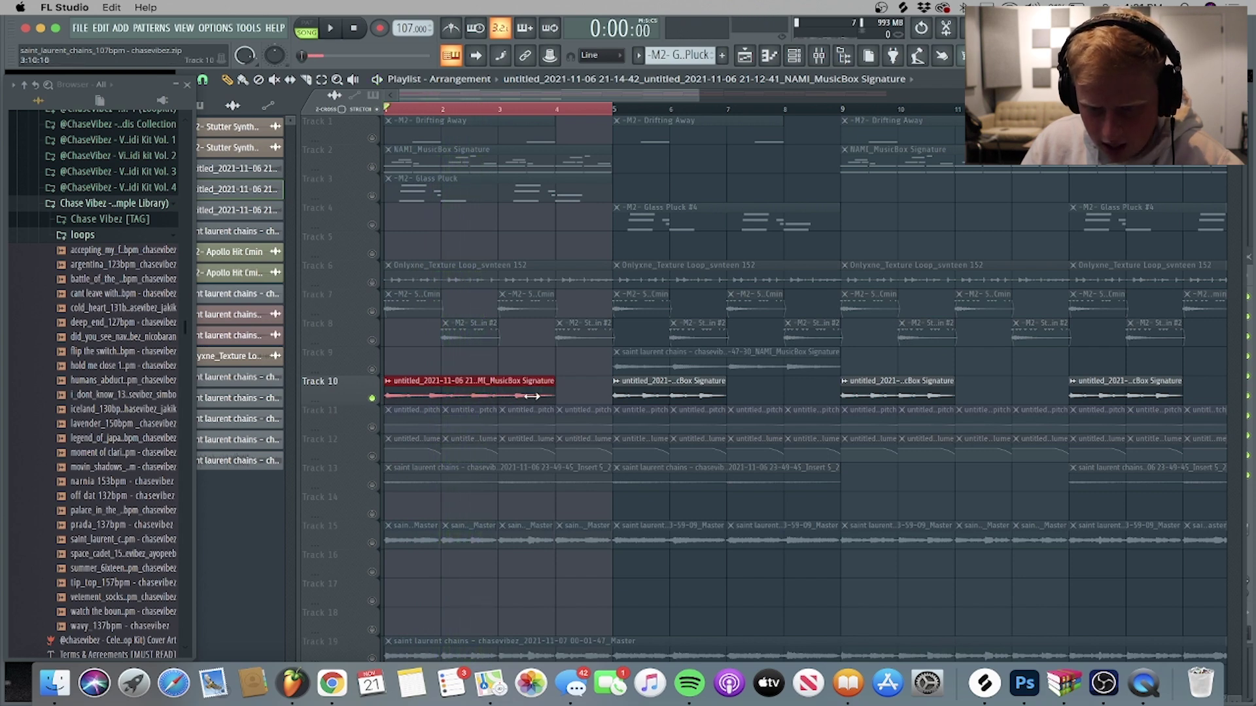
{"action": "left_click", "coordinate": [600, 398]}
{"action": "double_click", "coordinate": [533, 390]}
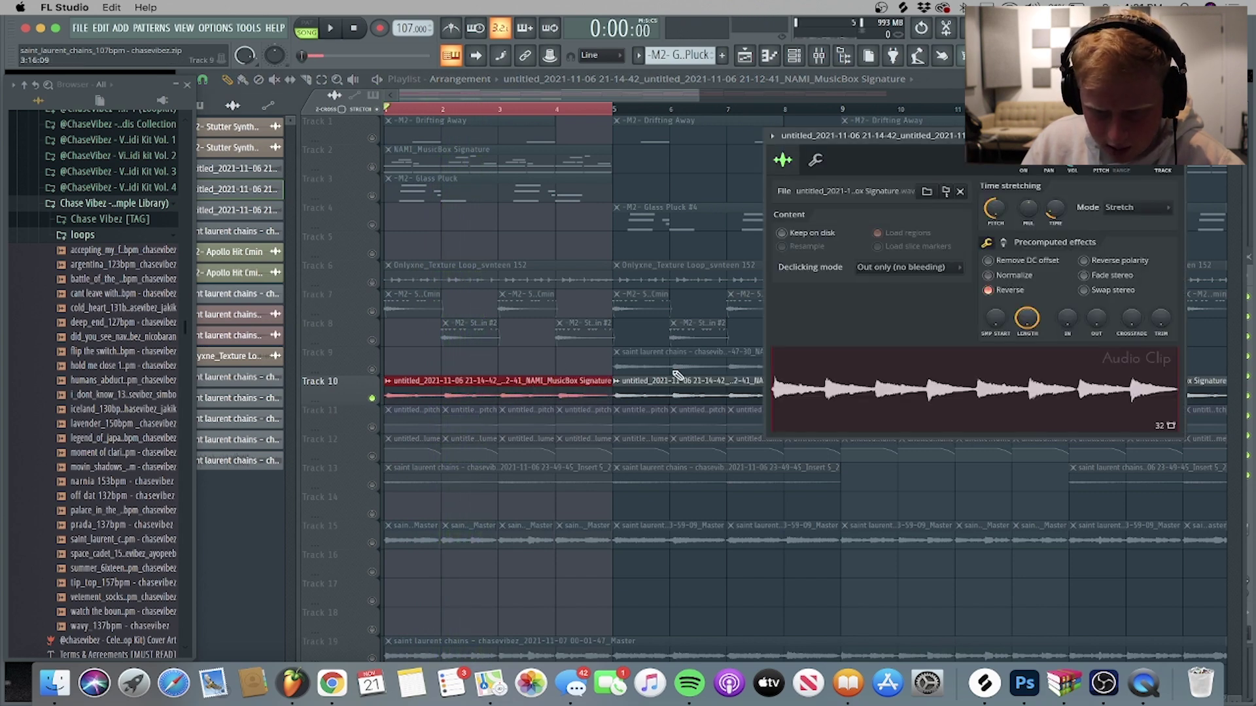
{"action": "left_click", "coordinate": [1009, 298]}
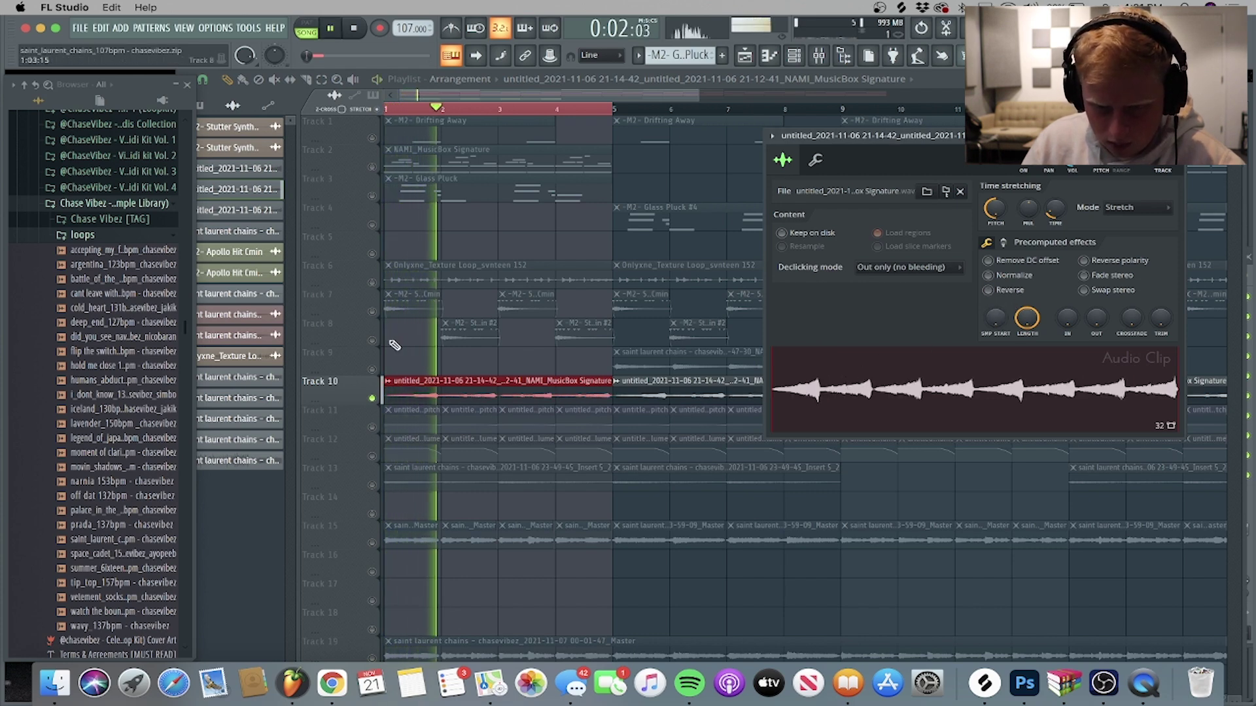
Unmute Tracks 8, 7, 6, 4, 3, 2 and 1, then stop playback.
{"action": "left_click", "coordinate": [371, 340]}
{"action": "left_click", "coordinate": [372, 312]}
{"action": "left_click", "coordinate": [371, 282]}
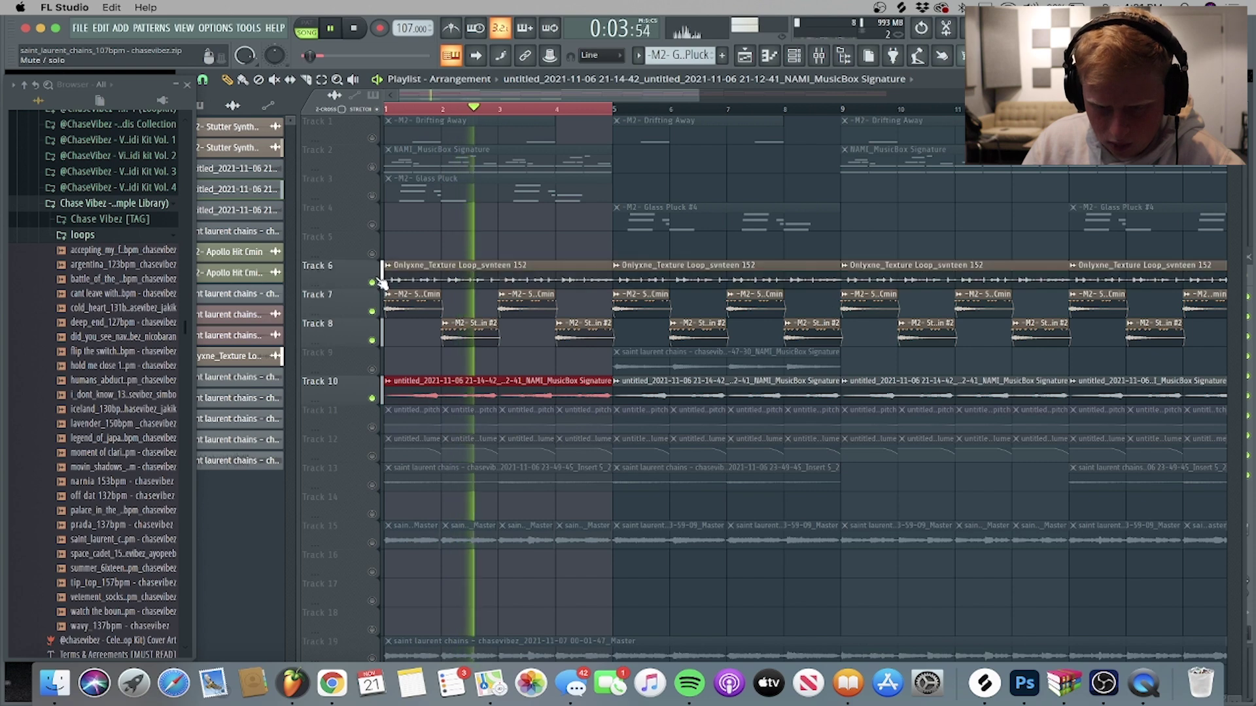
{"action": "left_click", "coordinate": [371, 225]}
{"action": "left_click", "coordinate": [371, 195]}
{"action": "left_click", "coordinate": [371, 167]}
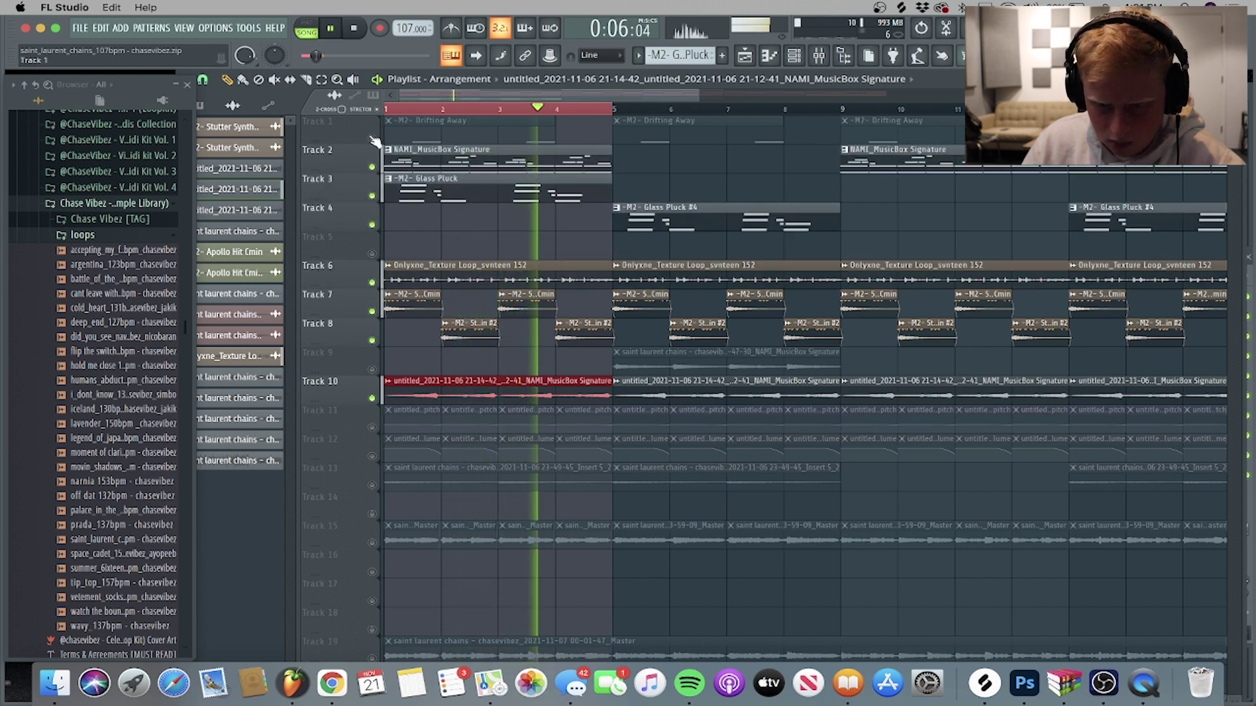
{"action": "left_click", "coordinate": [372, 138]}
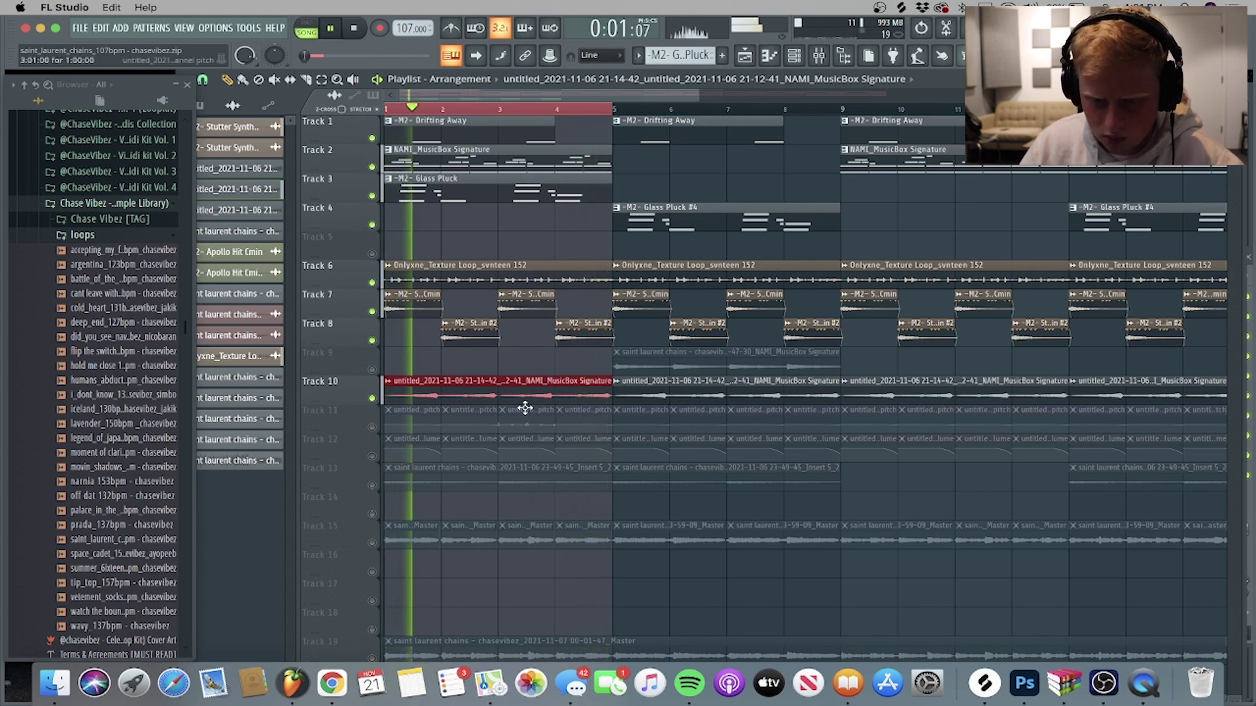
{"action": "key", "text": "space"}
Unmute Track 11's Channel pitch automation and open its channel settings, moving the window aside.
{"action": "left_click", "coordinate": [371, 428]}
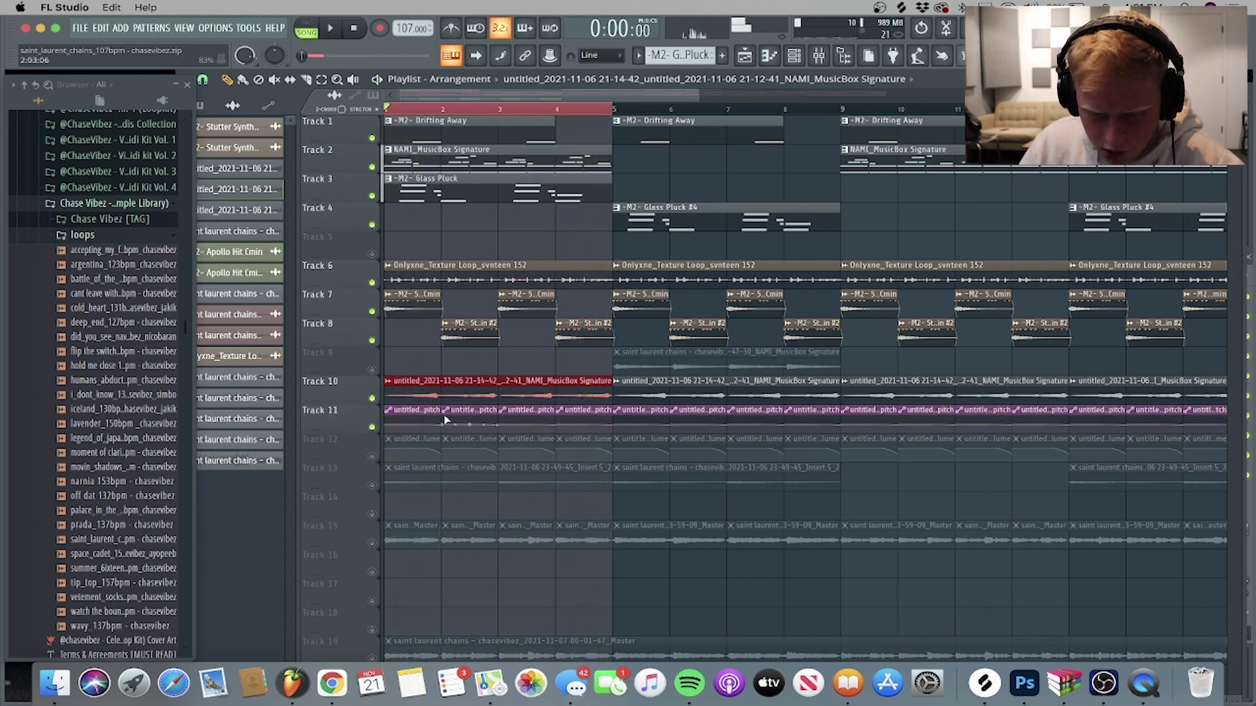
{"action": "left_click", "coordinate": [388, 409]}
{"action": "left_click_drag", "start_coordinate": [435, 218], "coordinate": [933, 206]}
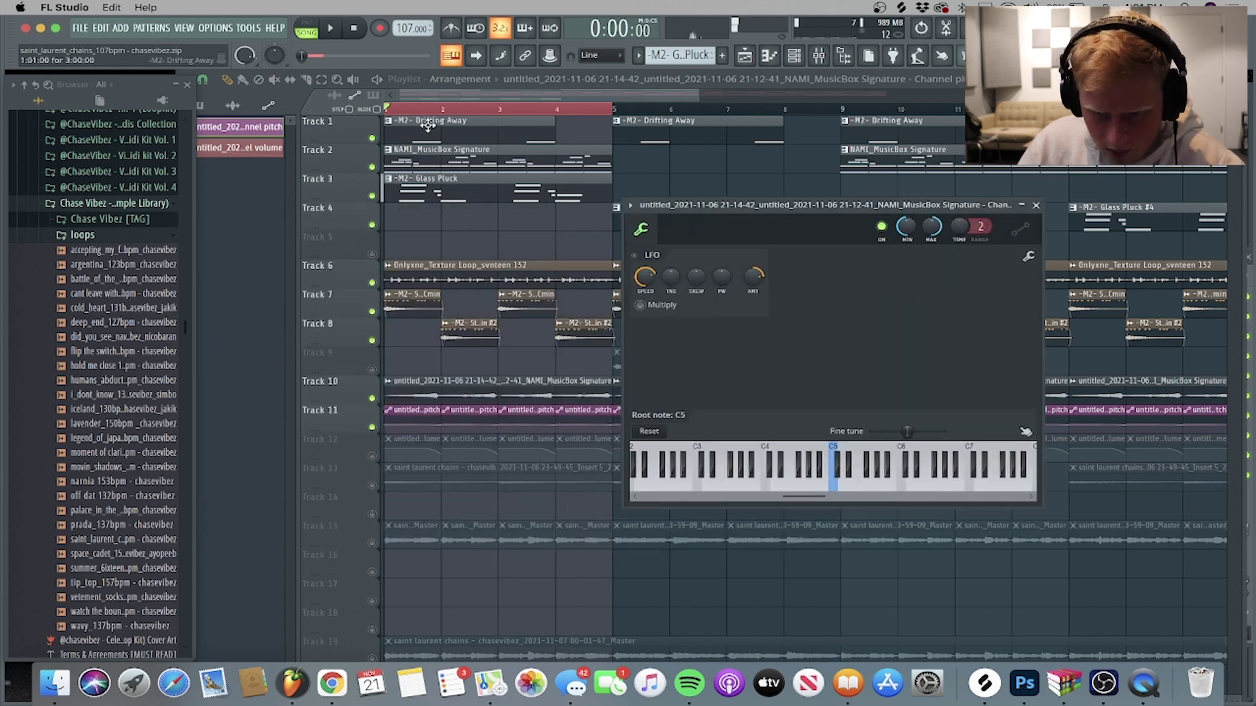
{"action": "scroll", "coordinate": [624, 473], "scroll_direction": "up", "scroll_amount": 4}
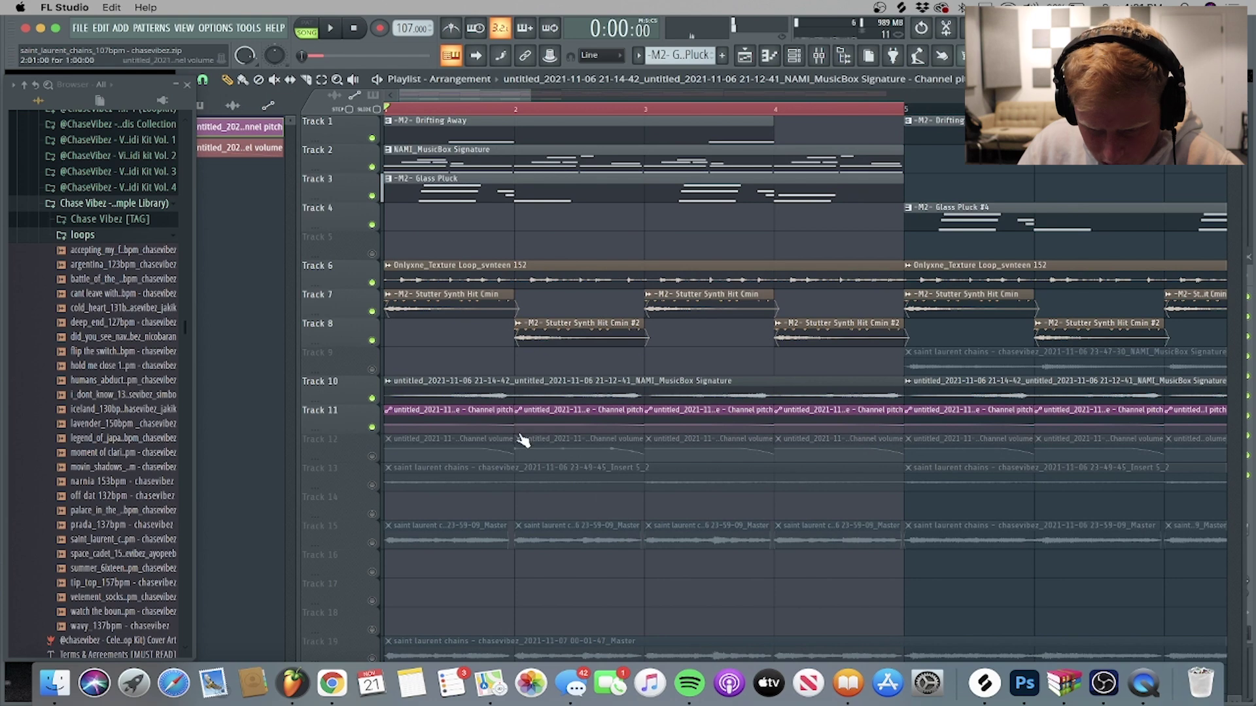
Check the Track 10 audio clip's settings, then start playback.
{"action": "double_click", "coordinate": [496, 395]}
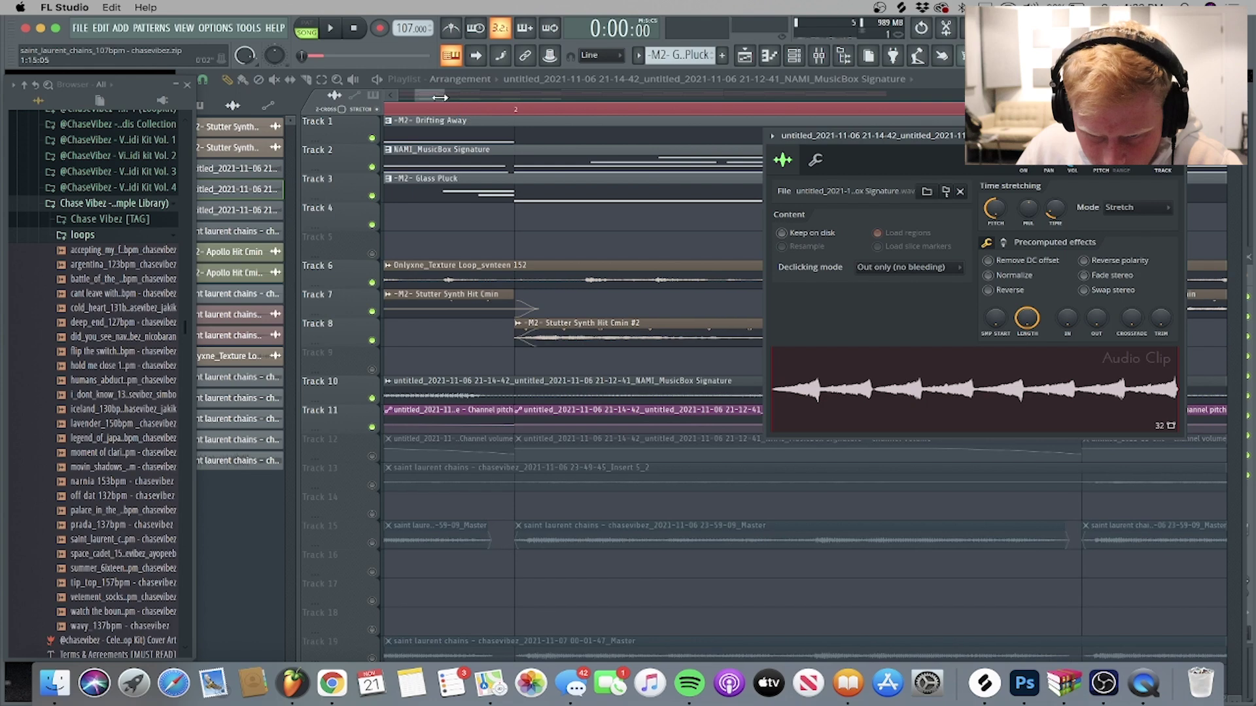
{"action": "left_click", "coordinate": [719, 391]}
{"action": "scroll", "coordinate": [719, 391], "scroll_direction": "up", "scroll_amount": 4}
{"action": "key", "text": "space"}
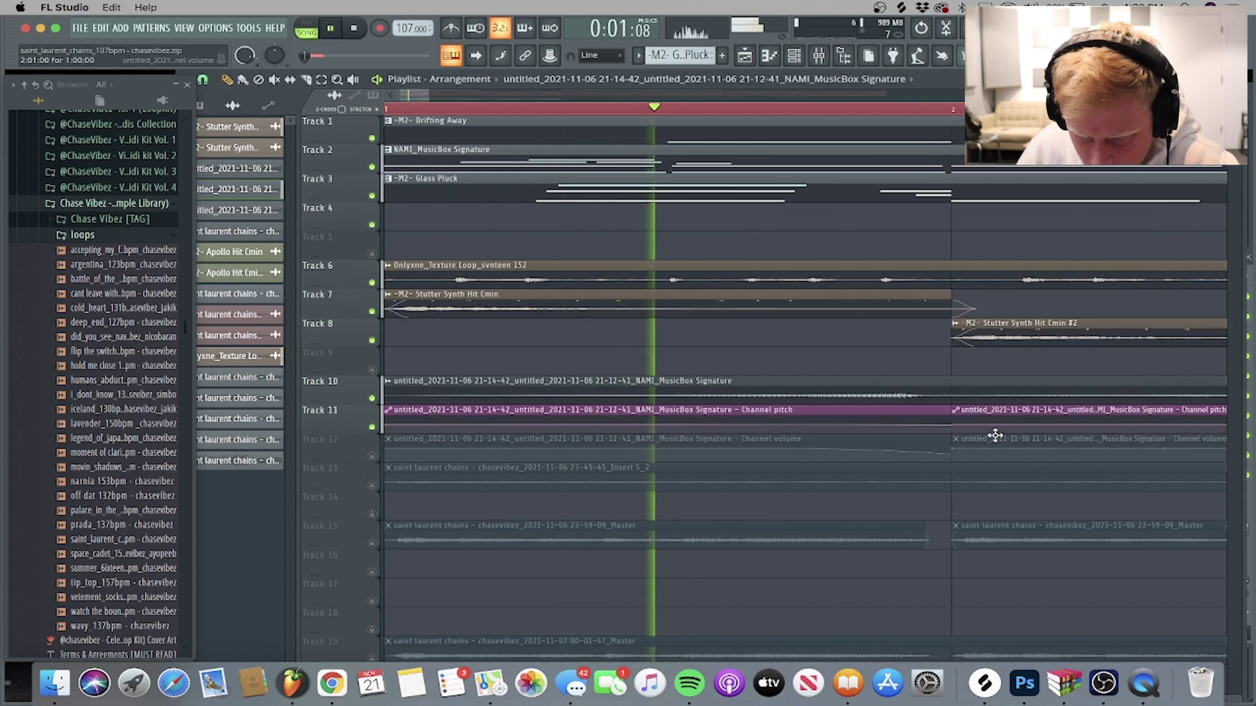
Solo Track 11 and audition the pitch-automated MusicBox loop from the start.
{"action": "right_click", "coordinate": [372, 427]}
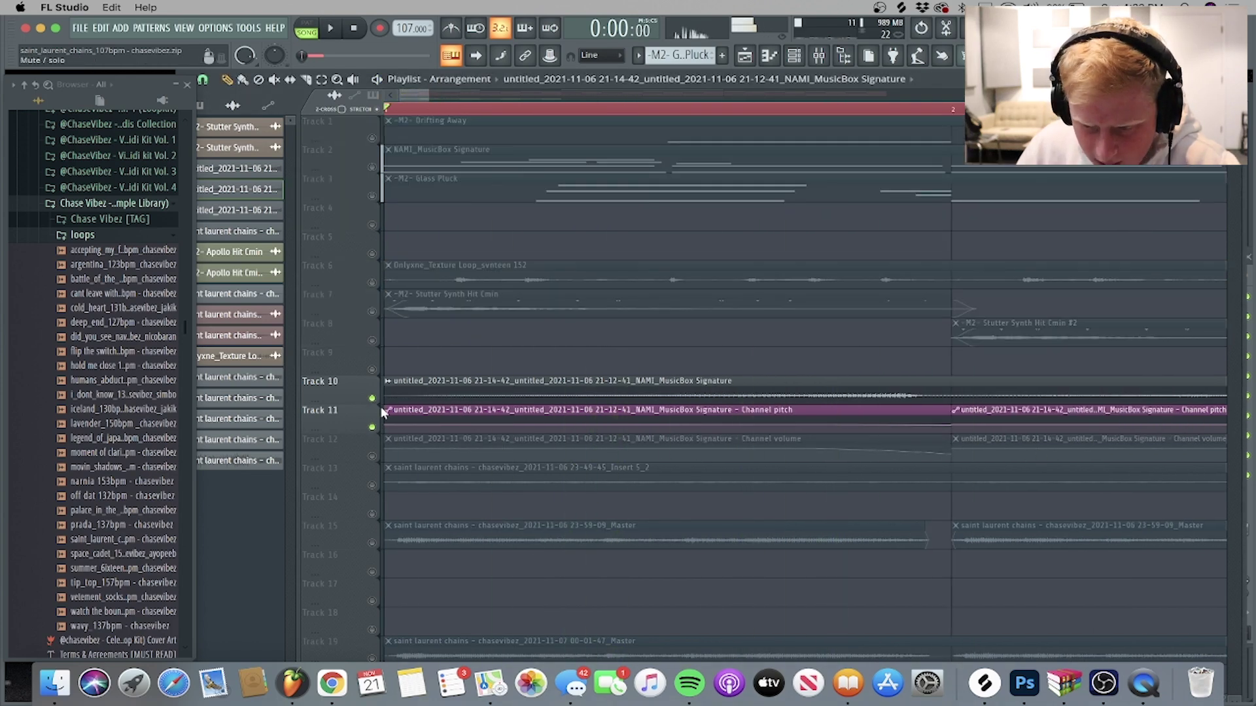
{"action": "key", "text": "space"}
{"action": "key", "text": "space"}
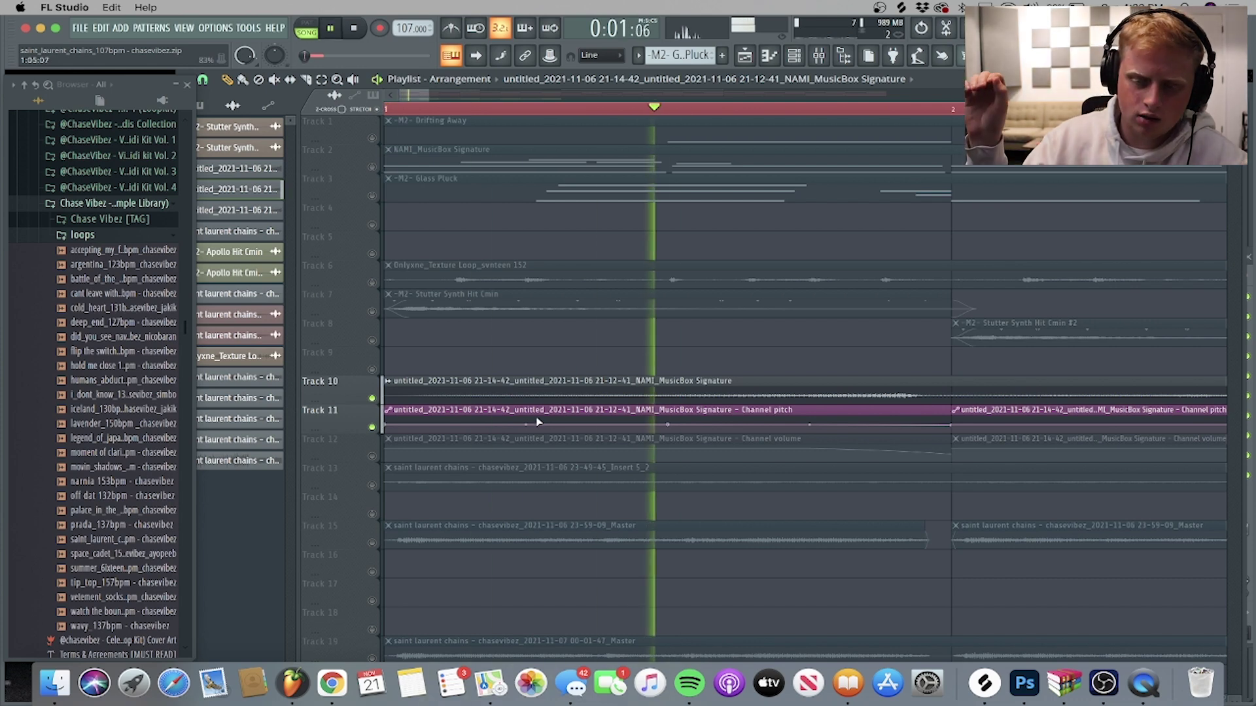
{"action": "key", "text": "space"}
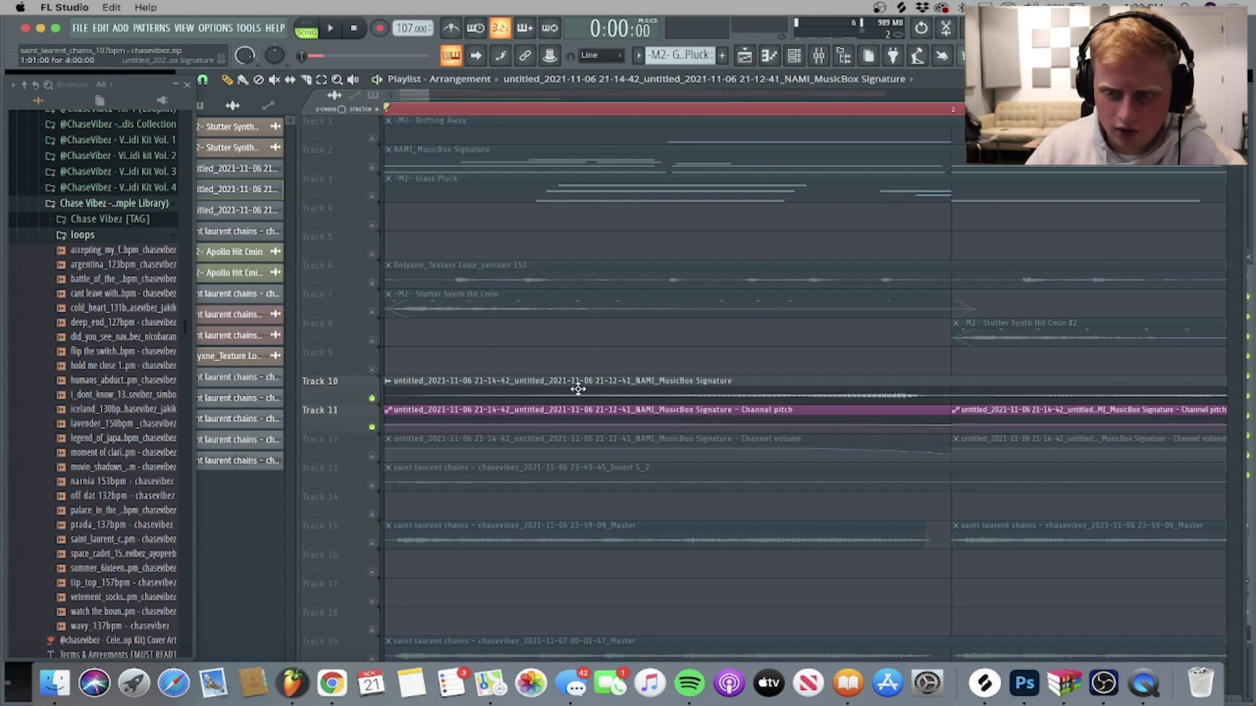
Unmute Track 12's Channel volume automation, open its LFO settings, and play.
{"action": "left_click", "coordinate": [374, 457]}
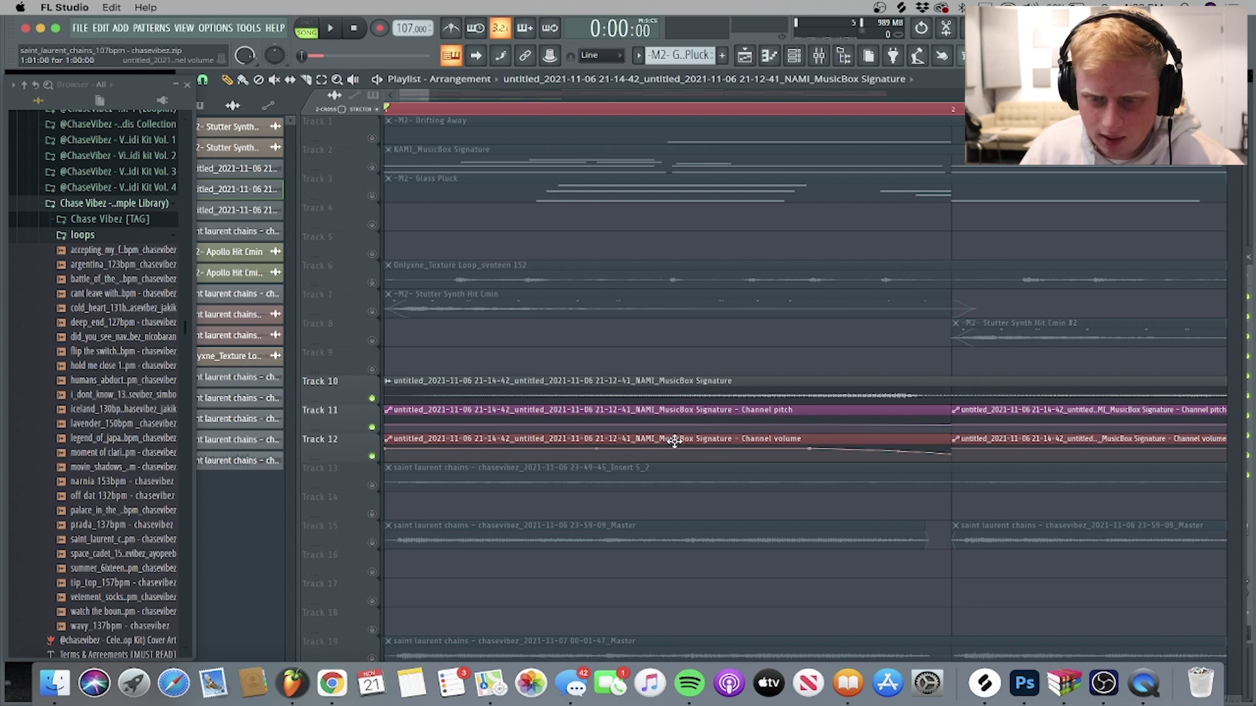
{"action": "double_click", "coordinate": [665, 440]}
{"action": "left_click_drag", "start_coordinate": [459, 233], "coordinate": [1060, 538]}
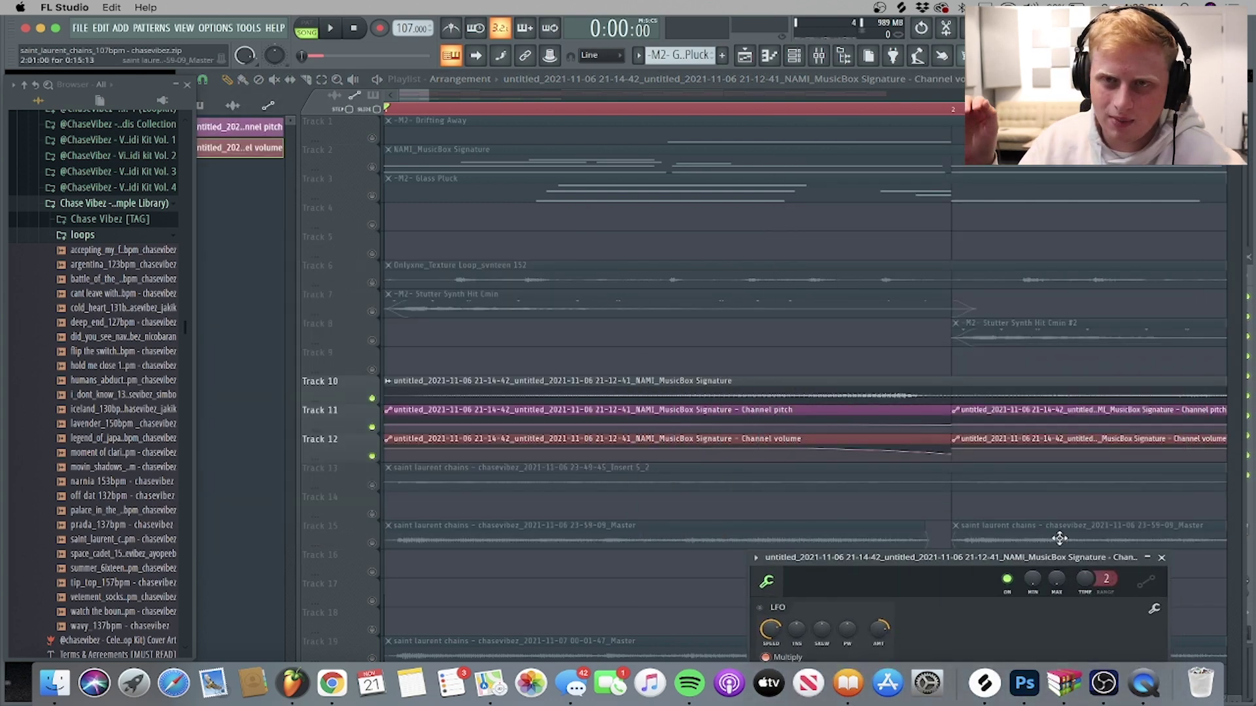
{"action": "key", "text": "space"}
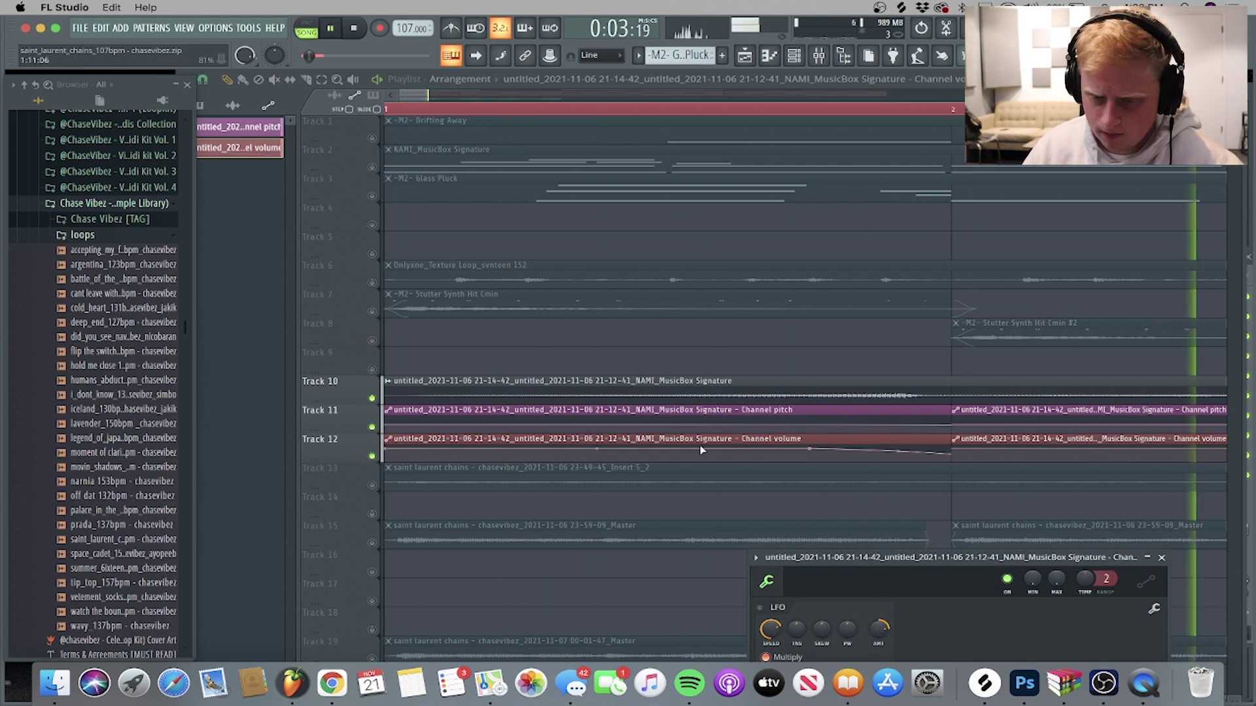
Unmute and solo the saint laurent chains sample on Track 13 and audition it.
{"action": "left_click", "coordinate": [371, 485]}
{"action": "key", "text": "space"}
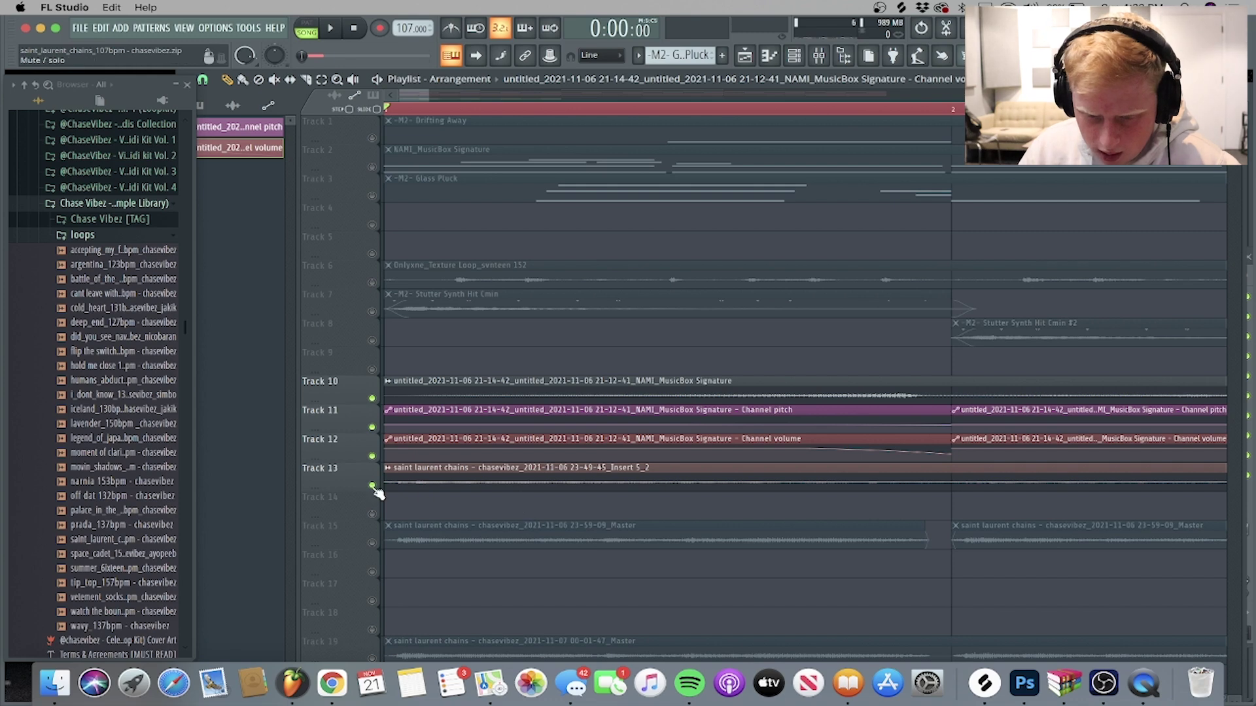
{"action": "right_click", "coordinate": [373, 486]}
{"action": "key", "text": "space"}
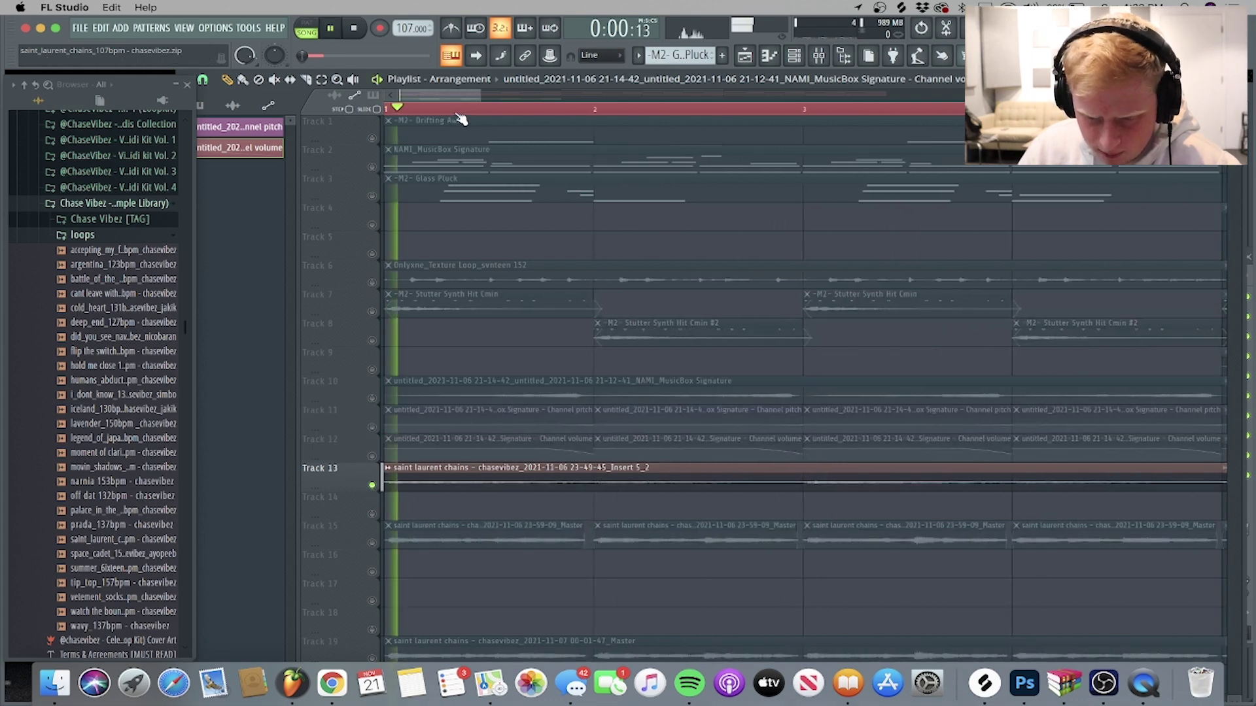
{"action": "scroll", "coordinate": [463, 119], "scroll_direction": "down", "scroll_amount": 3}
{"action": "scroll", "coordinate": [462, 113], "scroll_direction": "down", "scroll_amount": 2}
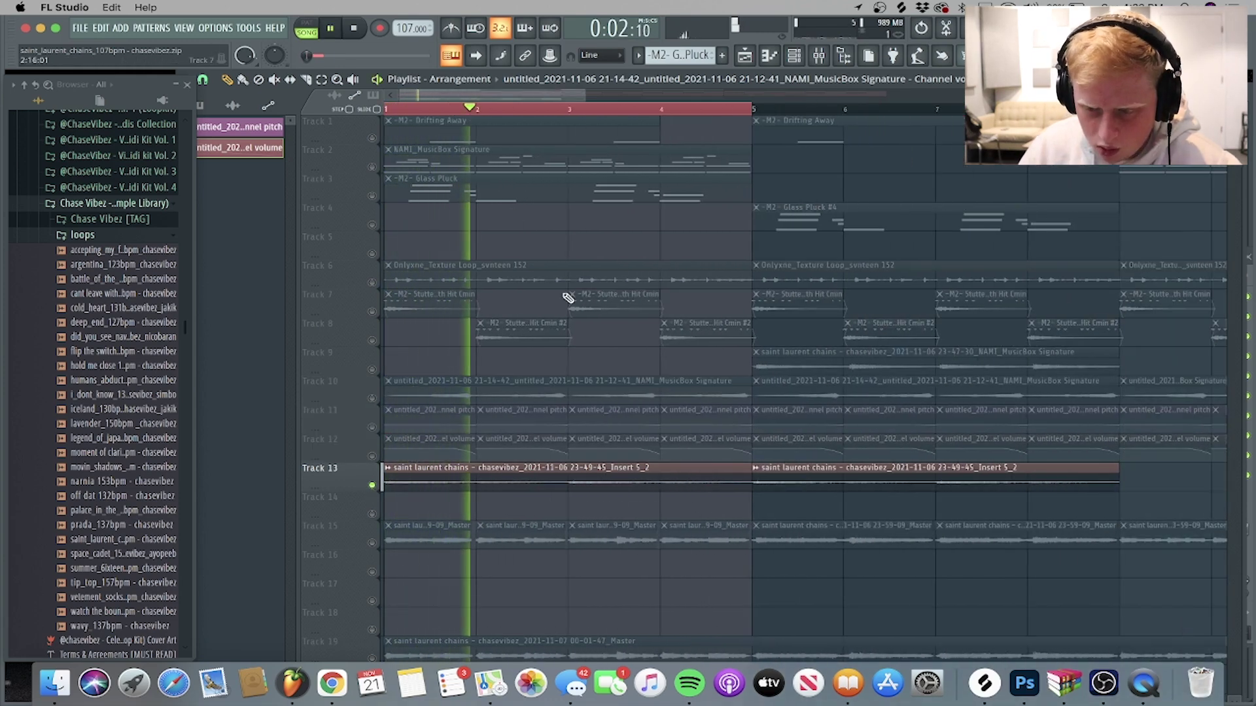
{"action": "left_click", "coordinate": [373, 486]}
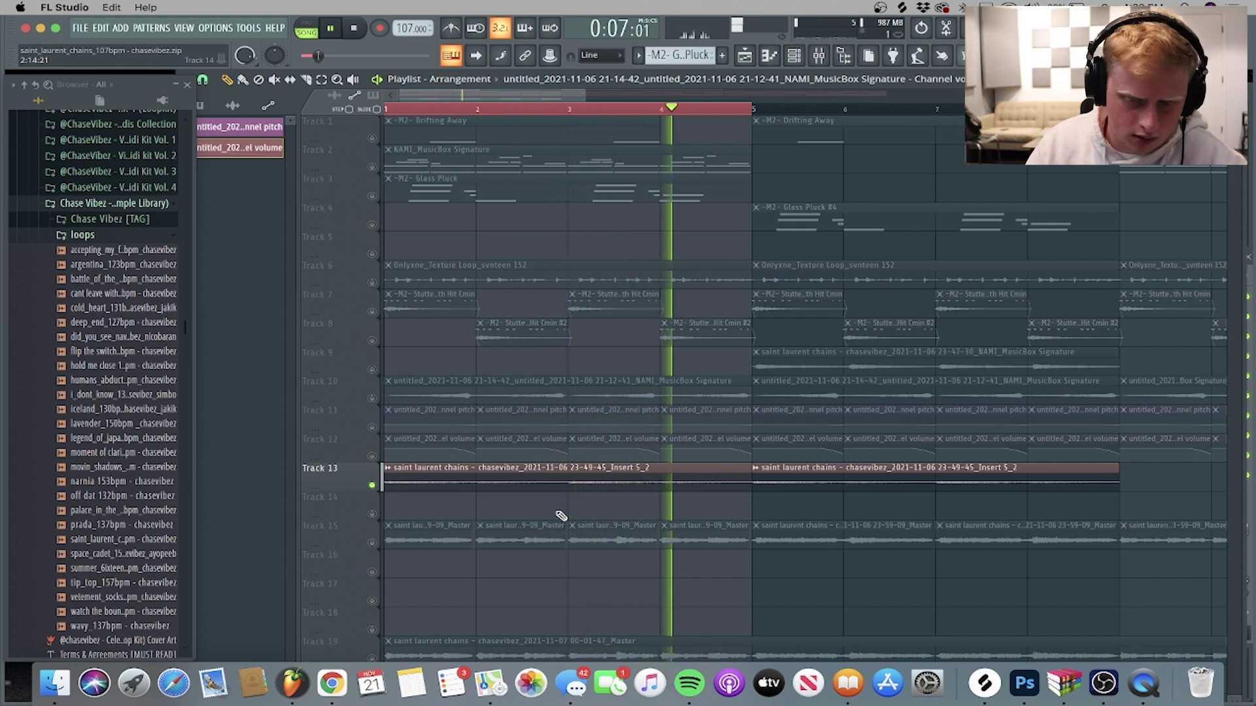
{"action": "key", "text": "space"}
Unmute Tracks 12–10, 8–6 and 3–1 and play them alongside Track 13.
{"action": "left_click", "coordinate": [372, 455]}
{"action": "left_click", "coordinate": [372, 427]}
{"action": "left_click", "coordinate": [371, 398]}
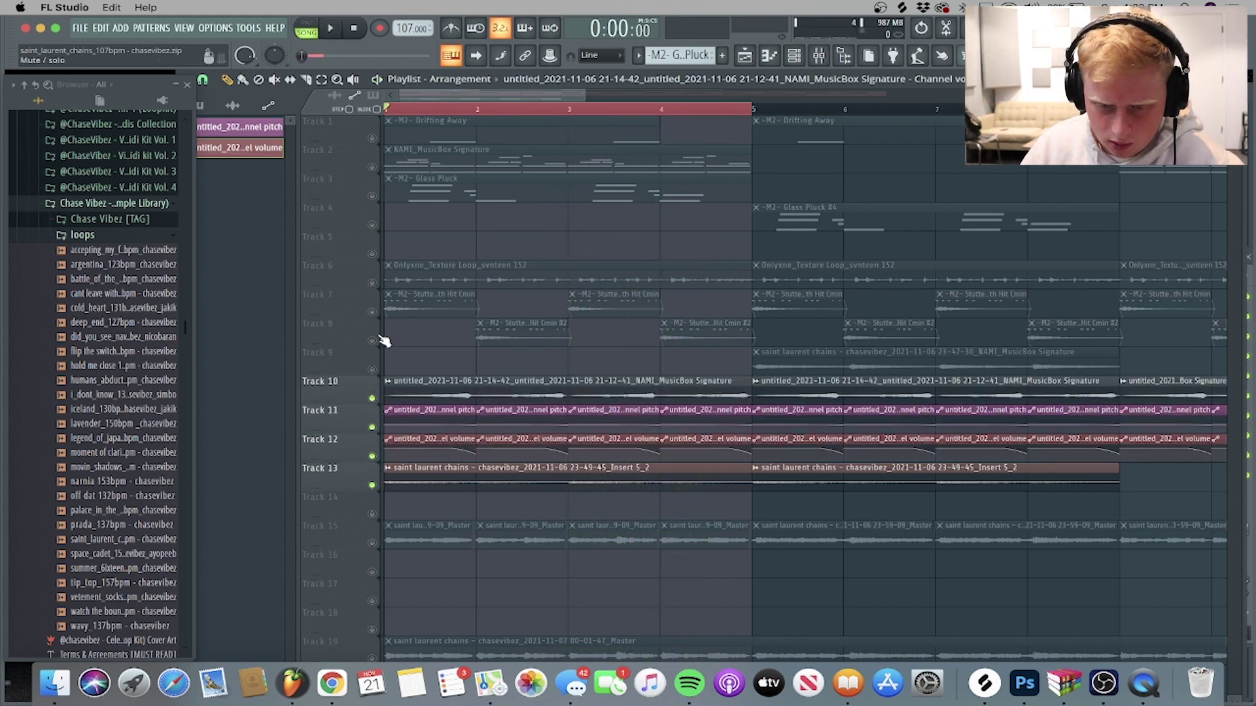
{"action": "left_click", "coordinate": [372, 340]}
{"action": "left_click", "coordinate": [371, 311]}
{"action": "left_click", "coordinate": [372, 282]}
{"action": "left_click", "coordinate": [372, 195]}
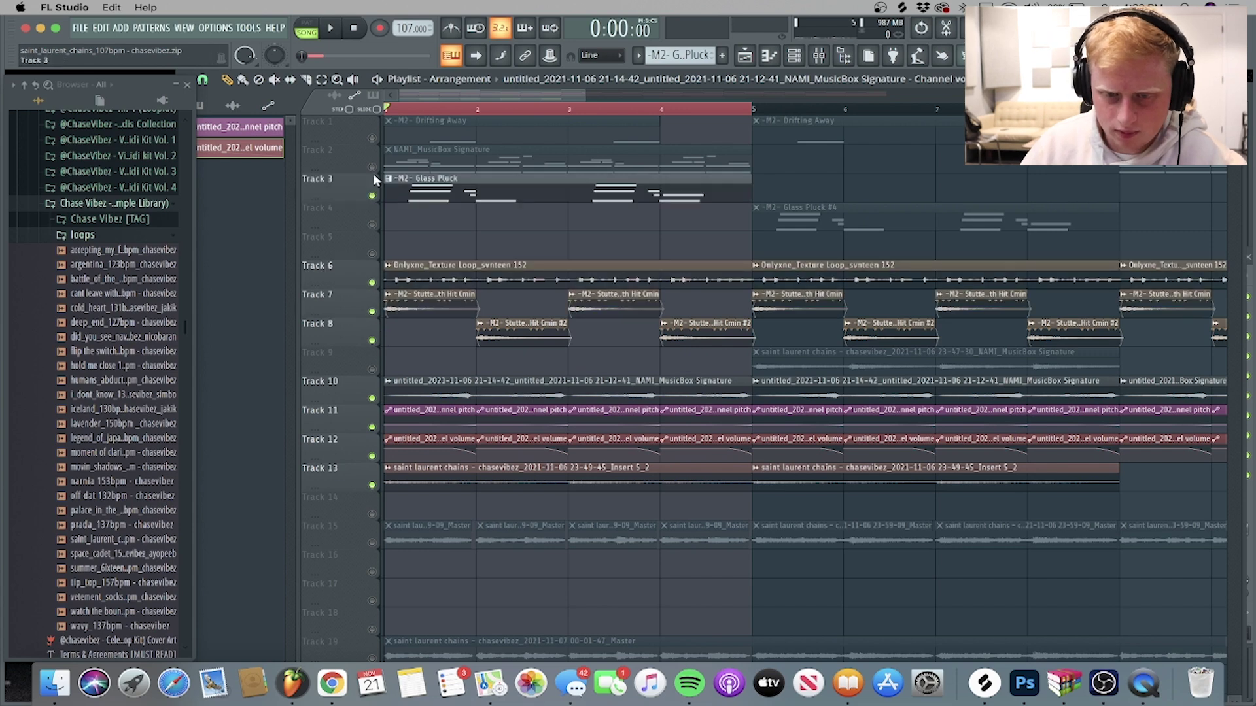
{"action": "left_click", "coordinate": [371, 167]}
{"action": "left_click", "coordinate": [371, 139]}
{"action": "key", "text": "space"}
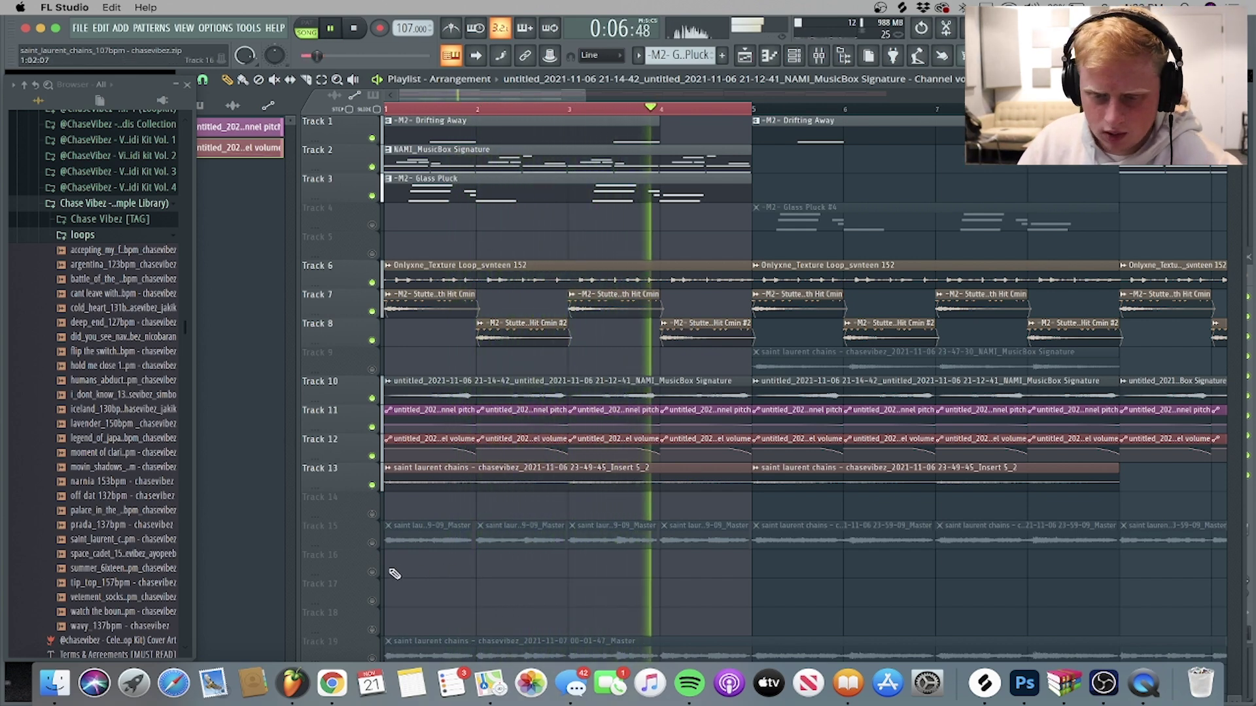
{"action": "scroll", "coordinate": [617, 474], "scroll_direction": "down", "scroll_amount": 1}
{"action": "scroll", "coordinate": [634, 406], "scroll_direction": "up", "scroll_amount": 1}
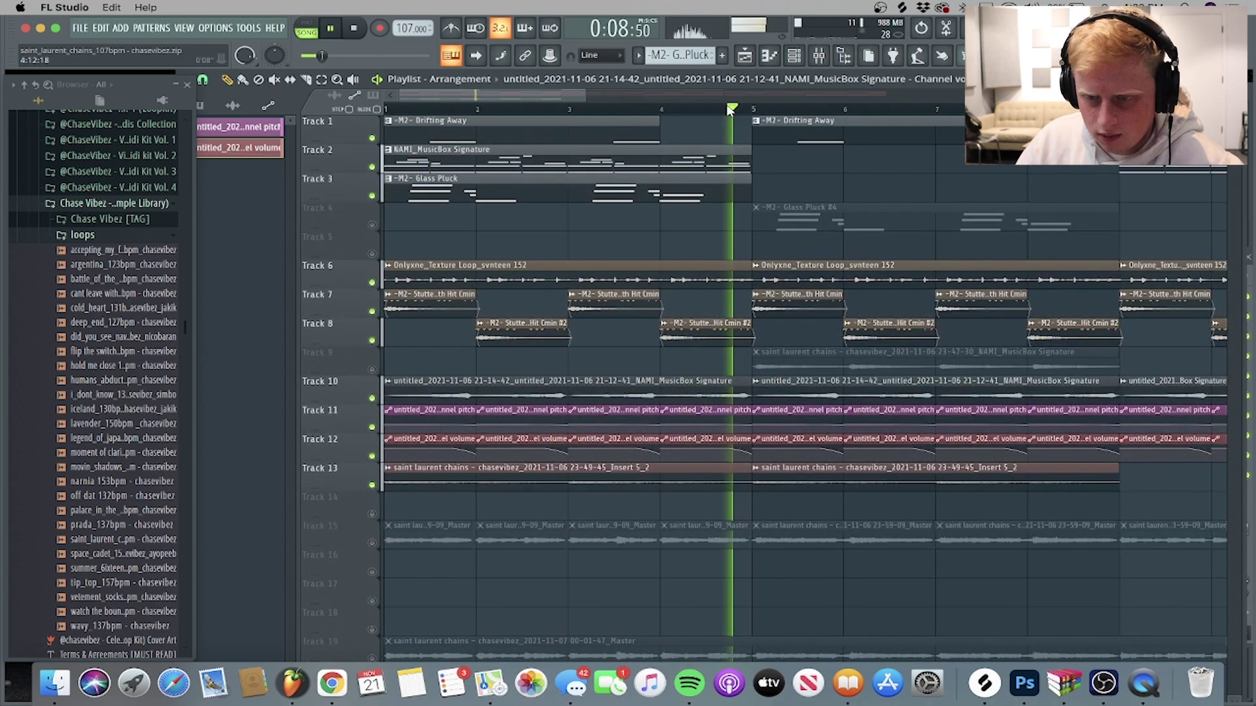
{"action": "key", "text": "space"}
Unmute Track 9's saint laurent chain MusicBox clip.
{"action": "scroll", "coordinate": [728, 111], "scroll_direction": "down", "scroll_amount": 4}
{"action": "scroll", "coordinate": [641, 327], "scroll_direction": "down", "scroll_amount": 5}
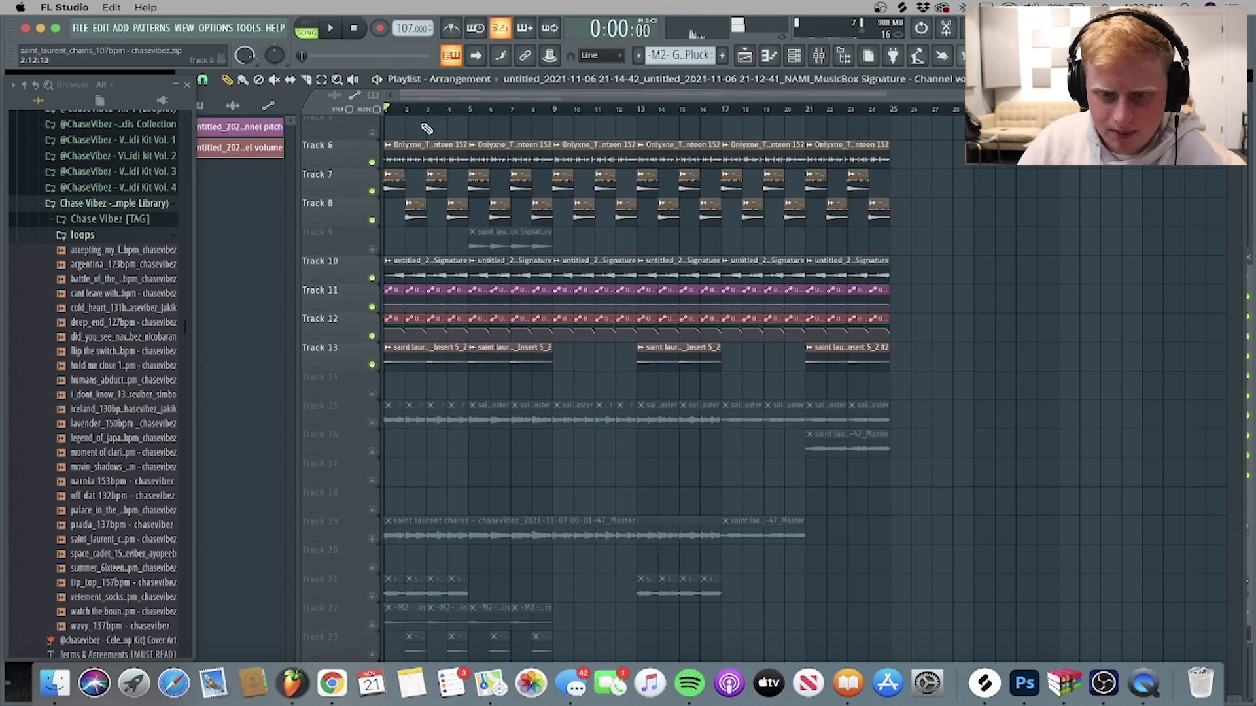
{"action": "scroll", "coordinate": [476, 109], "scroll_direction": "up", "scroll_amount": 2}
{"action": "scroll", "coordinate": [594, 244], "scroll_direction": "up", "scroll_amount": 4}
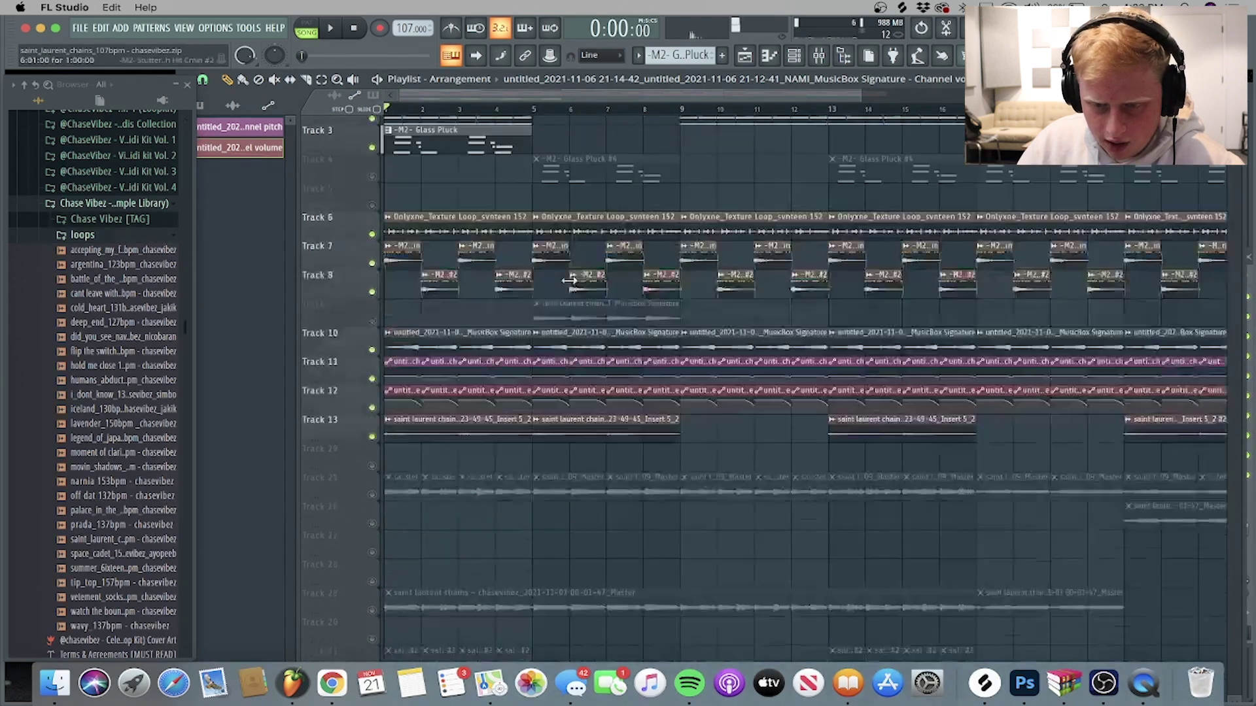
{"action": "left_click", "coordinate": [374, 370]}
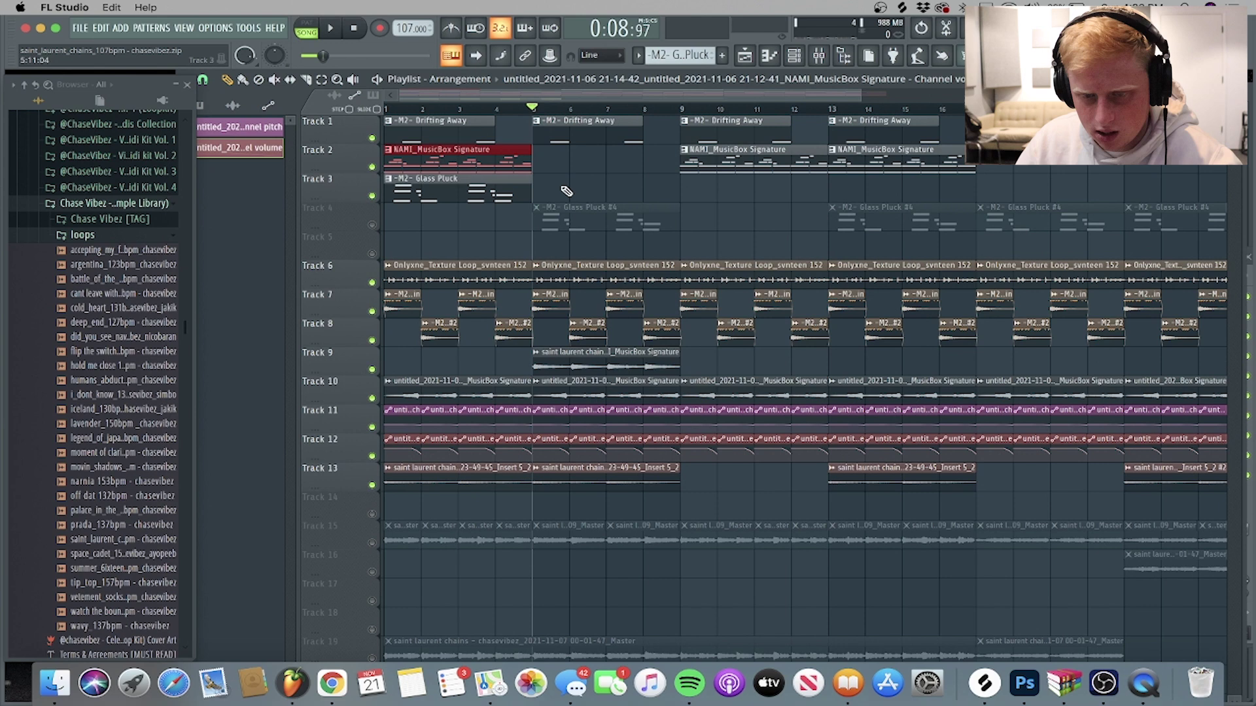
Inspect the Glass Pluck #4 notes in the piano roll, then return to the Playlist.
{"action": "mouse_move", "coordinate": [553, 208]}
{"action": "left_mouse_down"}
{"action": "mouse_move", "coordinate": [563, 183]}
{"action": "mouse_move", "coordinate": [569, 224]}
{"action": "left_mouse_up"}
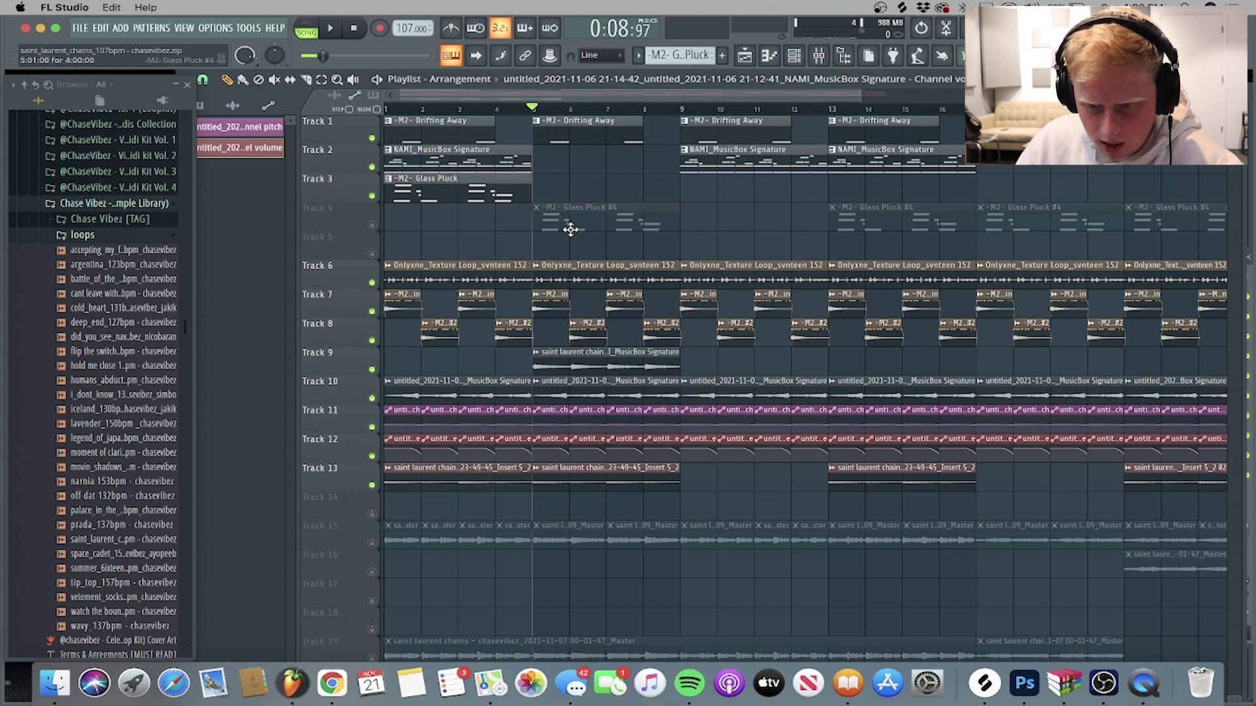
{"action": "double_click", "coordinate": [576, 232]}
{"action": "scroll", "coordinate": [575, 121], "scroll_direction": "up", "scroll_amount": 3}
{"action": "scroll", "coordinate": [667, 218], "scroll_direction": "down", "scroll_amount": 4}
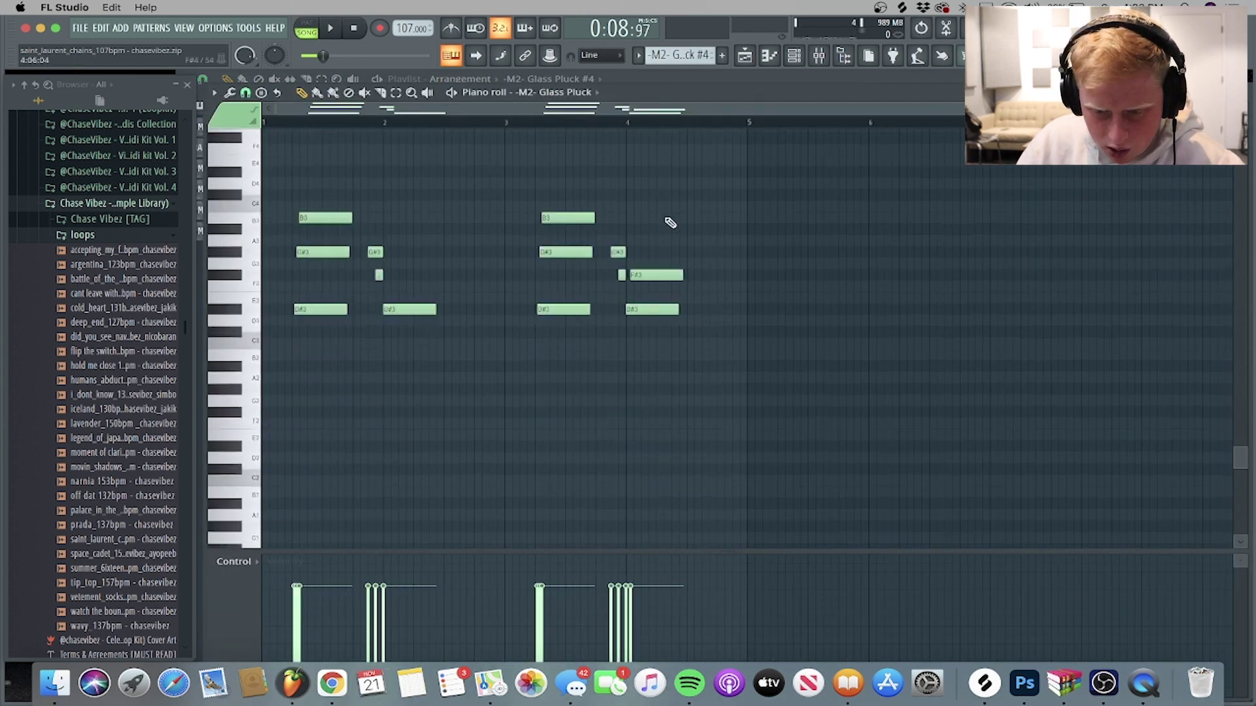
{"action": "left_click", "coordinate": [744, 55]}
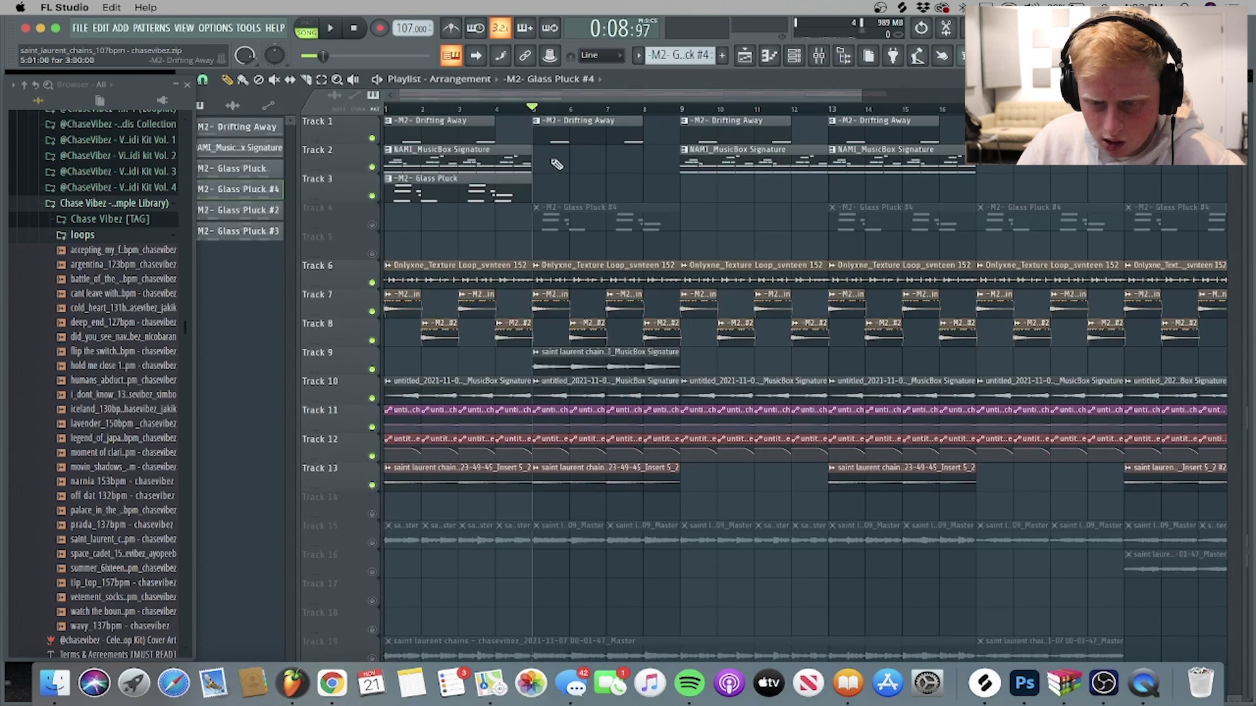
Unmute Track 4's Glass Pluck #4 clips so all 13 tracks play.
{"action": "left_click", "coordinate": [372, 225]}
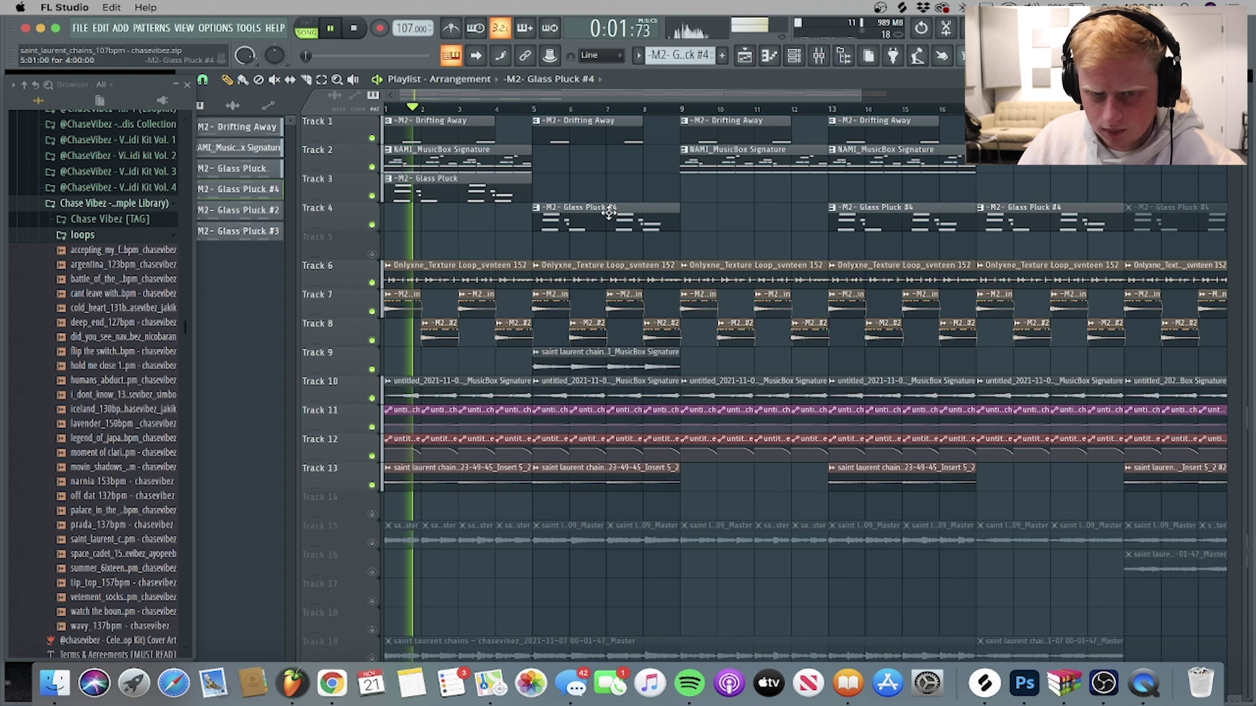
{"action": "left_click", "coordinate": [1104, 683]}
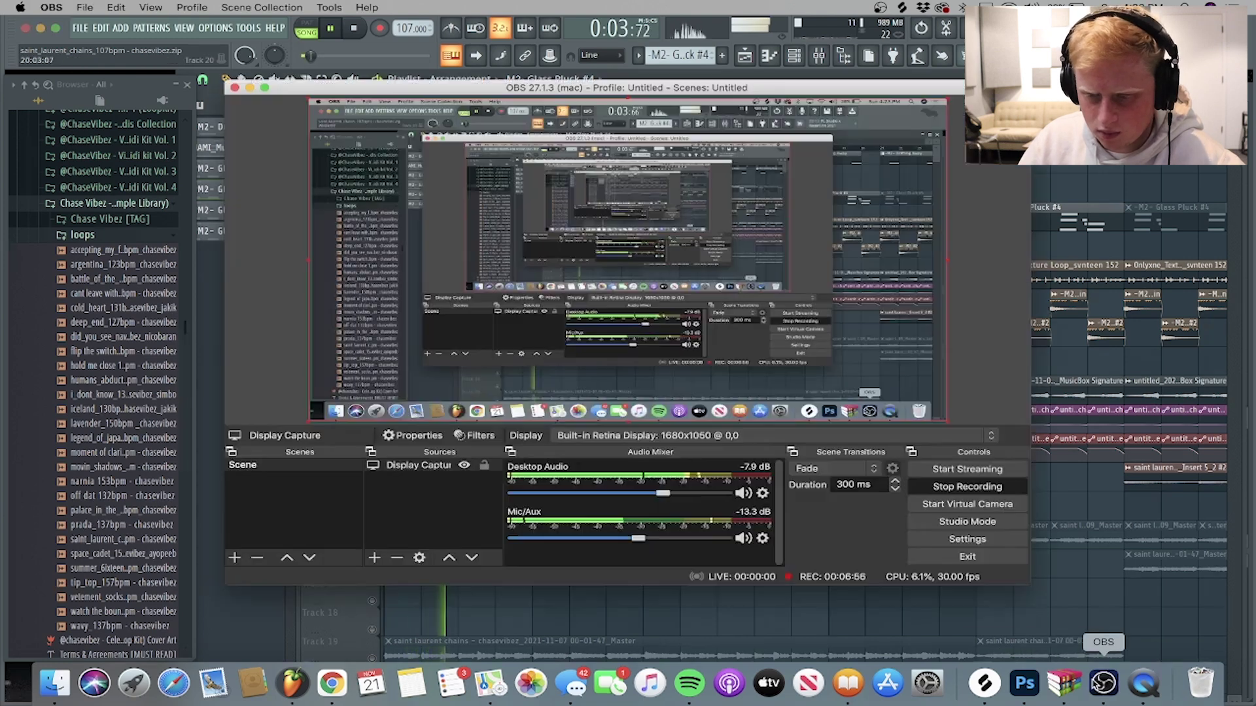
{"action": "left_click", "coordinate": [1040, 33]}
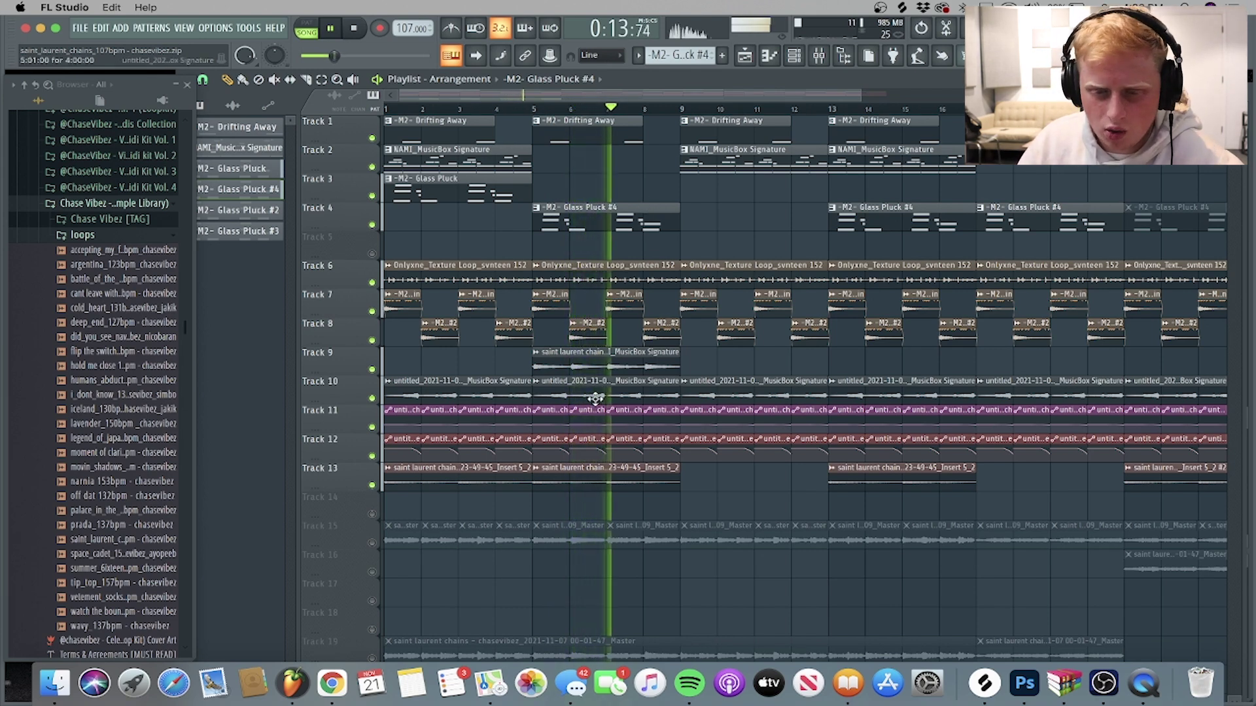
Solo Track 9 and audition it, viewing its audio clip's channel settings.
{"action": "key", "text": "space"}
{"action": "right_click", "coordinate": [372, 371]}
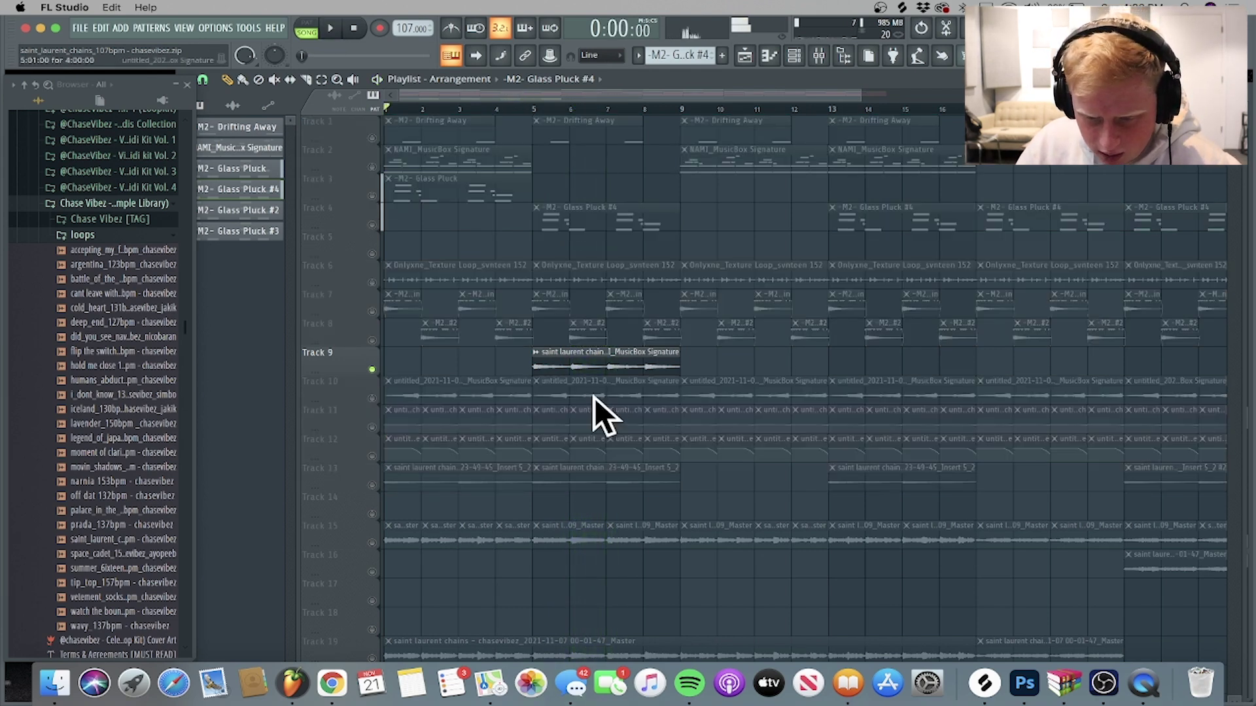
{"action": "key", "text": "space"}
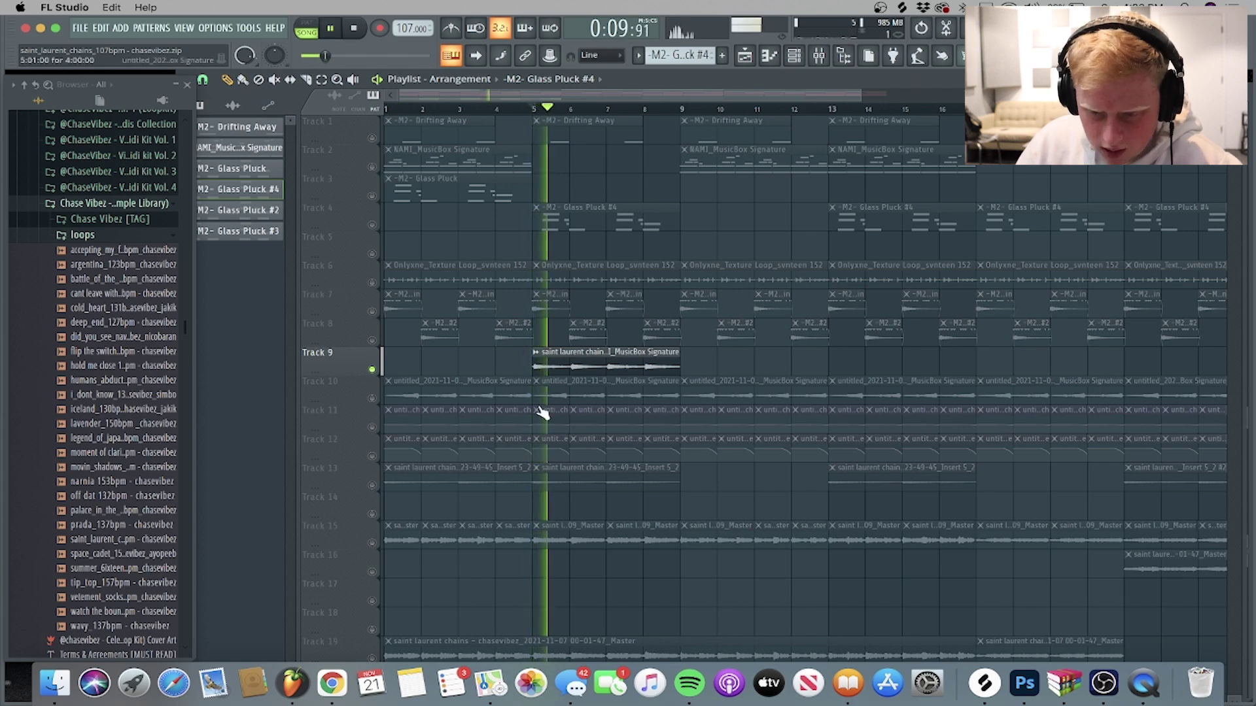
{"action": "left_click", "coordinate": [552, 366]}
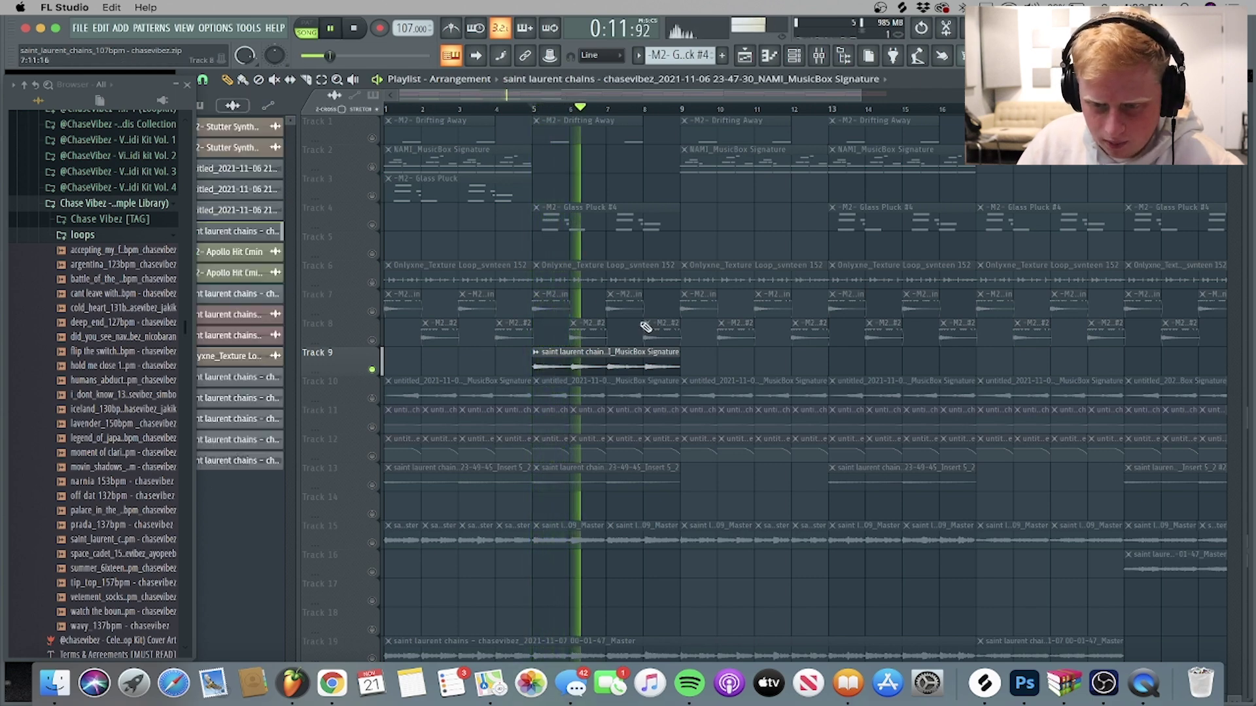
{"action": "double_click", "coordinate": [609, 360]}
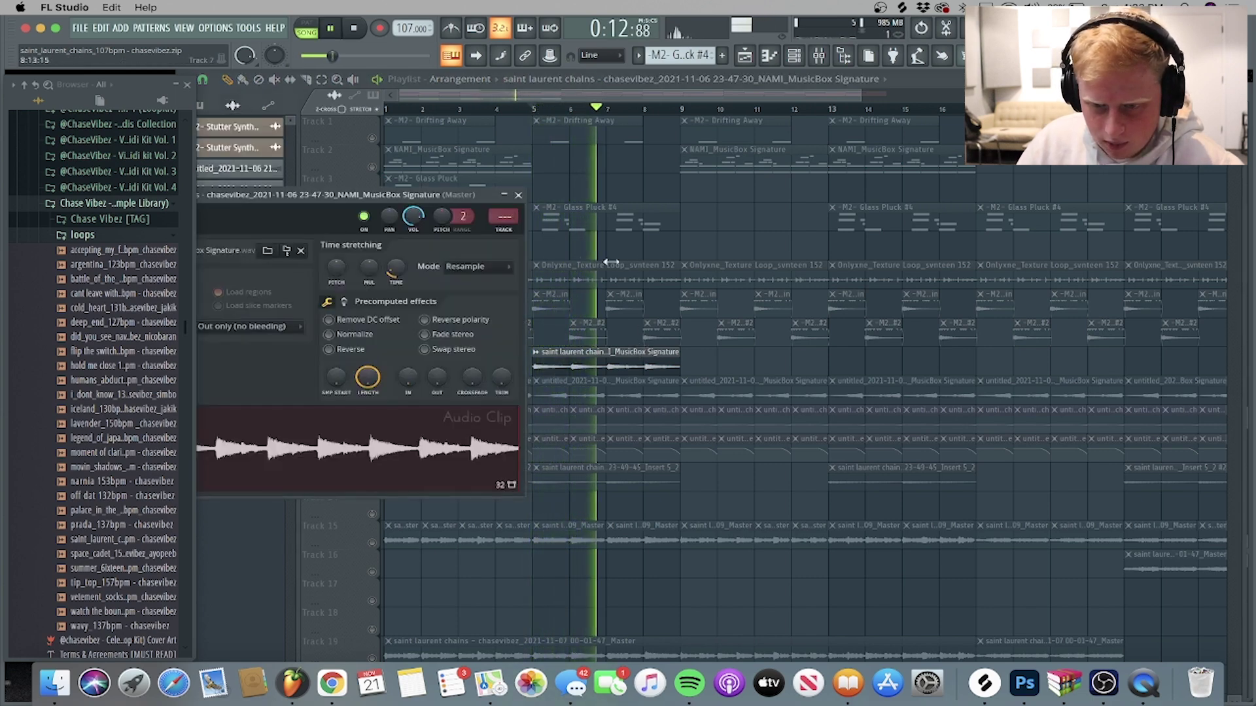
{"action": "left_click", "coordinate": [518, 195]}
{"action": "key", "text": "space"}
Bring Track 9 back from solo and restart playback with Track 10 unmuted.
{"action": "left_click", "coordinate": [373, 399]}
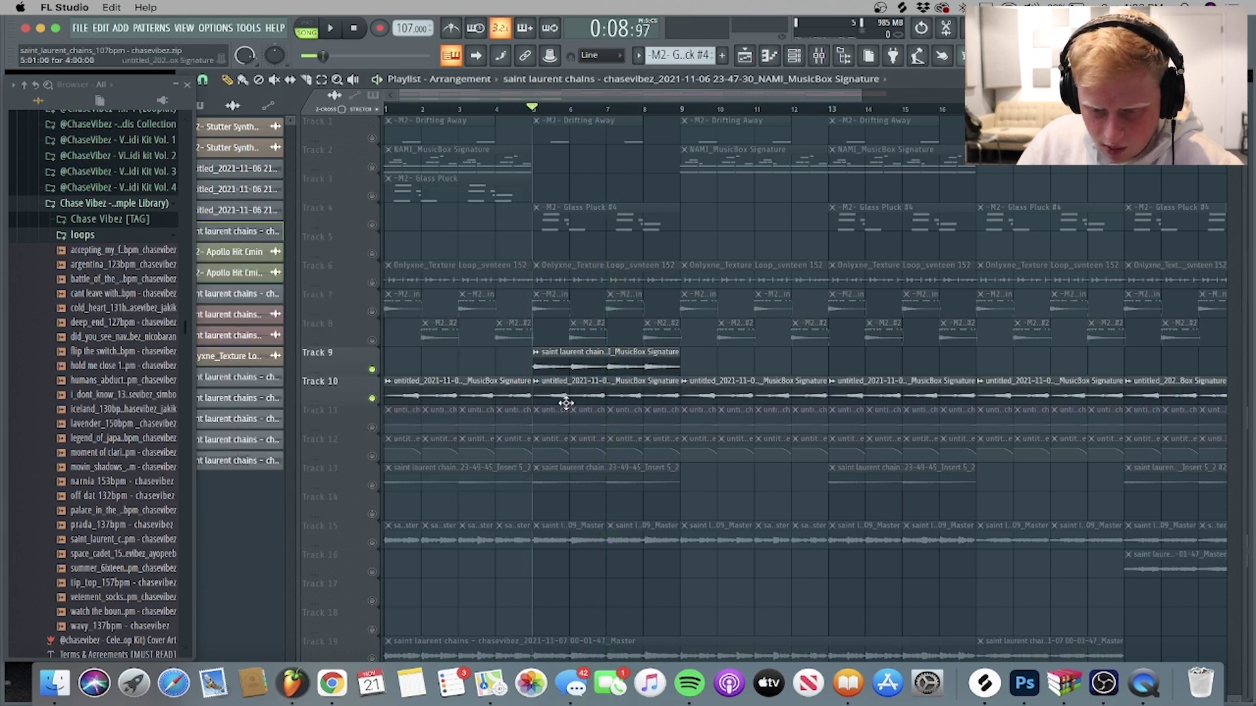
{"action": "left_click", "coordinate": [372, 369]}
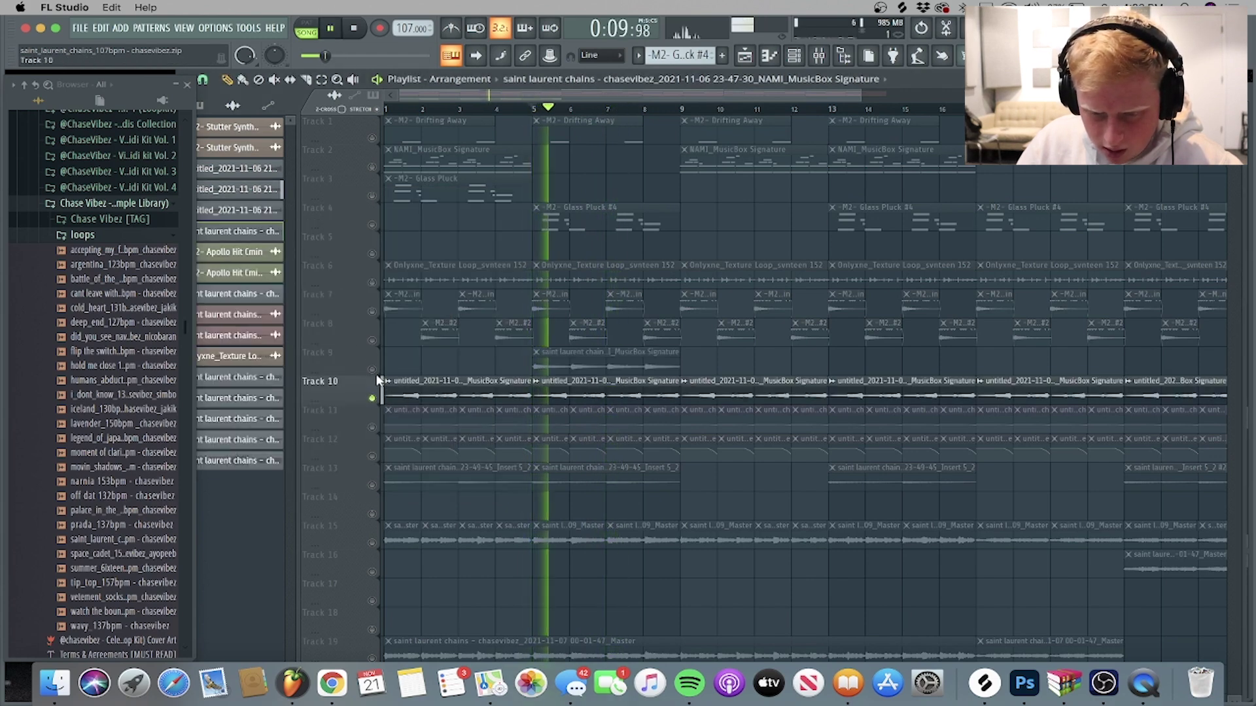
{"action": "right_click", "coordinate": [372, 370]}
{"action": "key", "text": "space"}
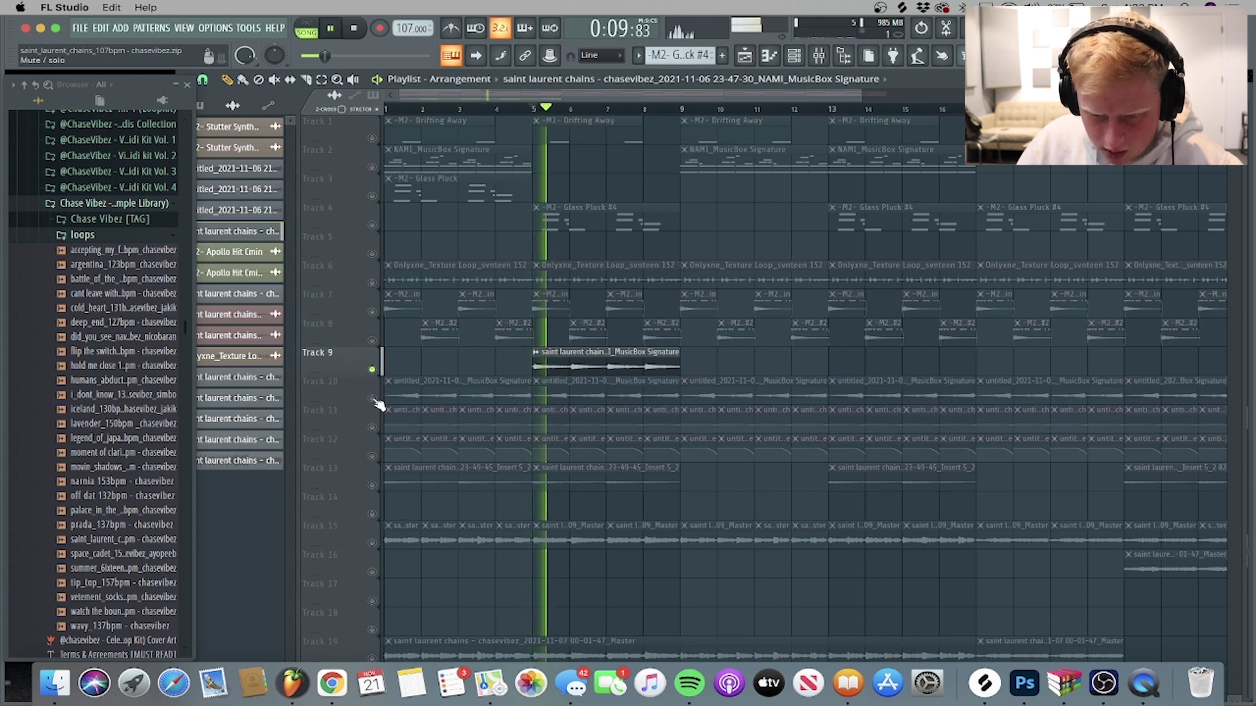
{"action": "left_click", "coordinate": [372, 399]}
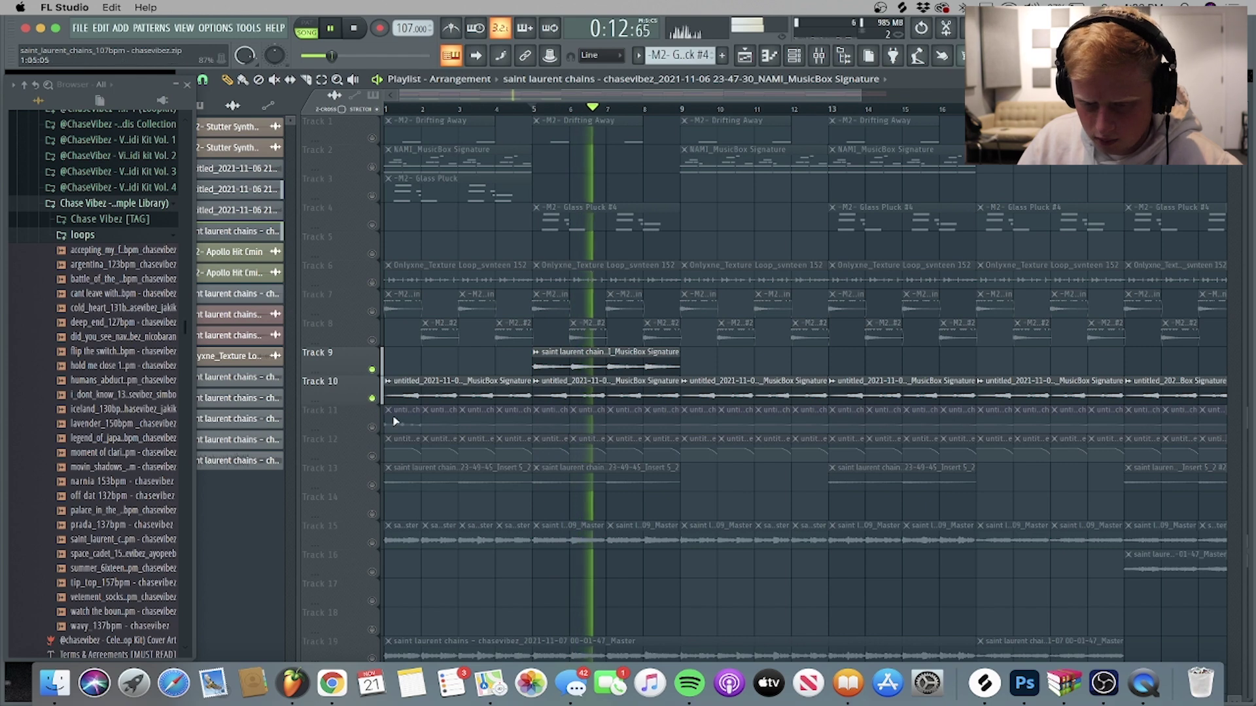
Unmute Tracks 11–13, 8–6, 4, 2 and 1, leaving Track 3 muted.
{"action": "left_click_drag", "start_coordinate": [372, 427], "coordinate": [372, 485]}
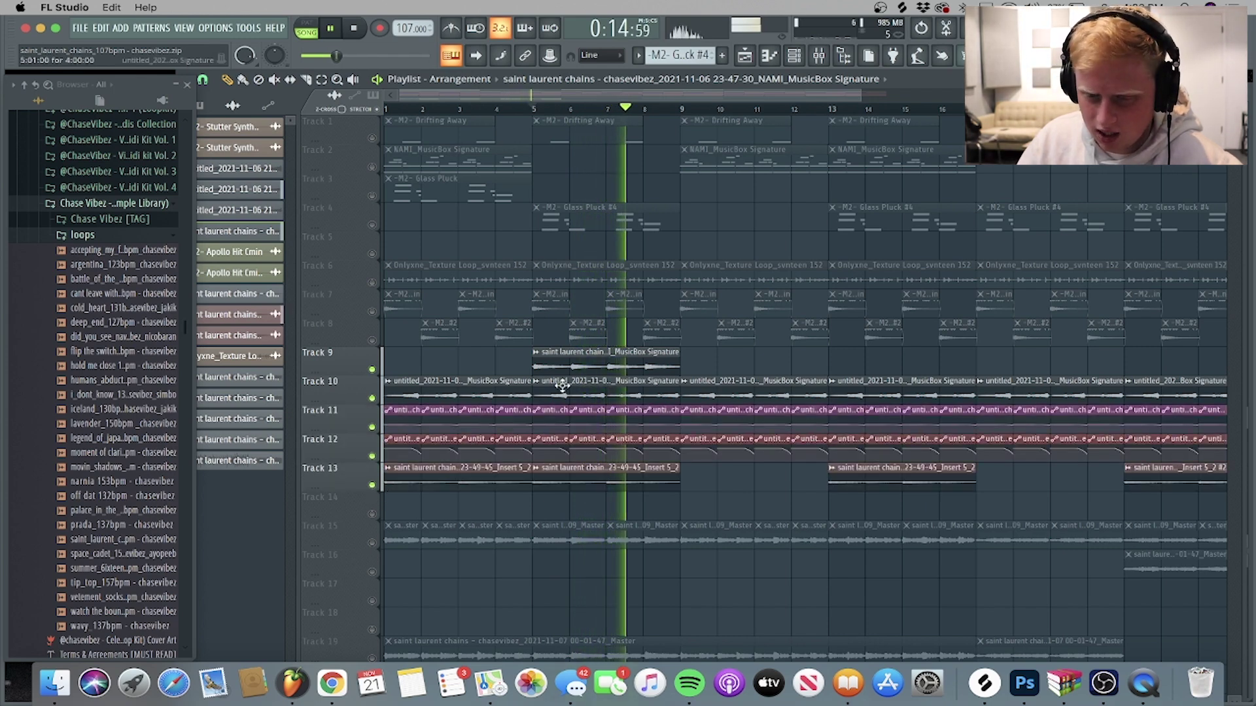
{"action": "left_click", "coordinate": [372, 341]}
{"action": "left_click", "coordinate": [372, 311]}
{"action": "left_click", "coordinate": [372, 282]}
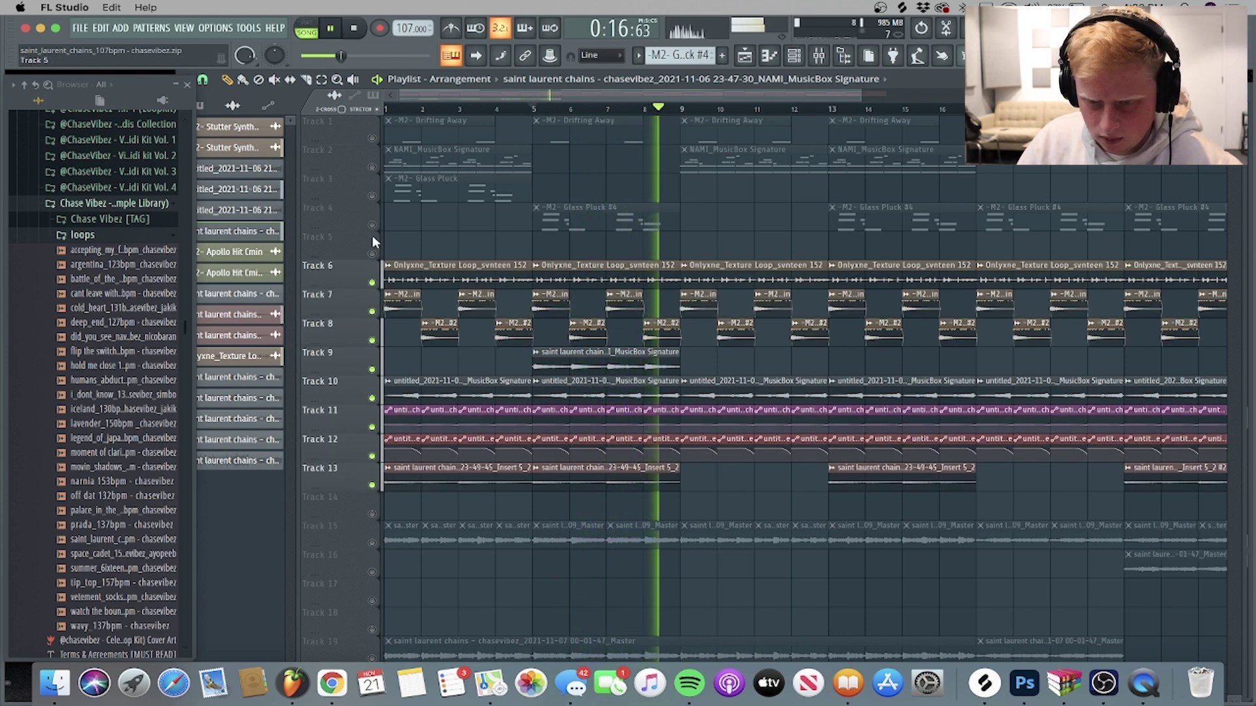
{"action": "left_click", "coordinate": [372, 224]}
{"action": "left_click", "coordinate": [372, 166]}
{"action": "left_click", "coordinate": [373, 138]}
{"action": "key", "text": "space"}
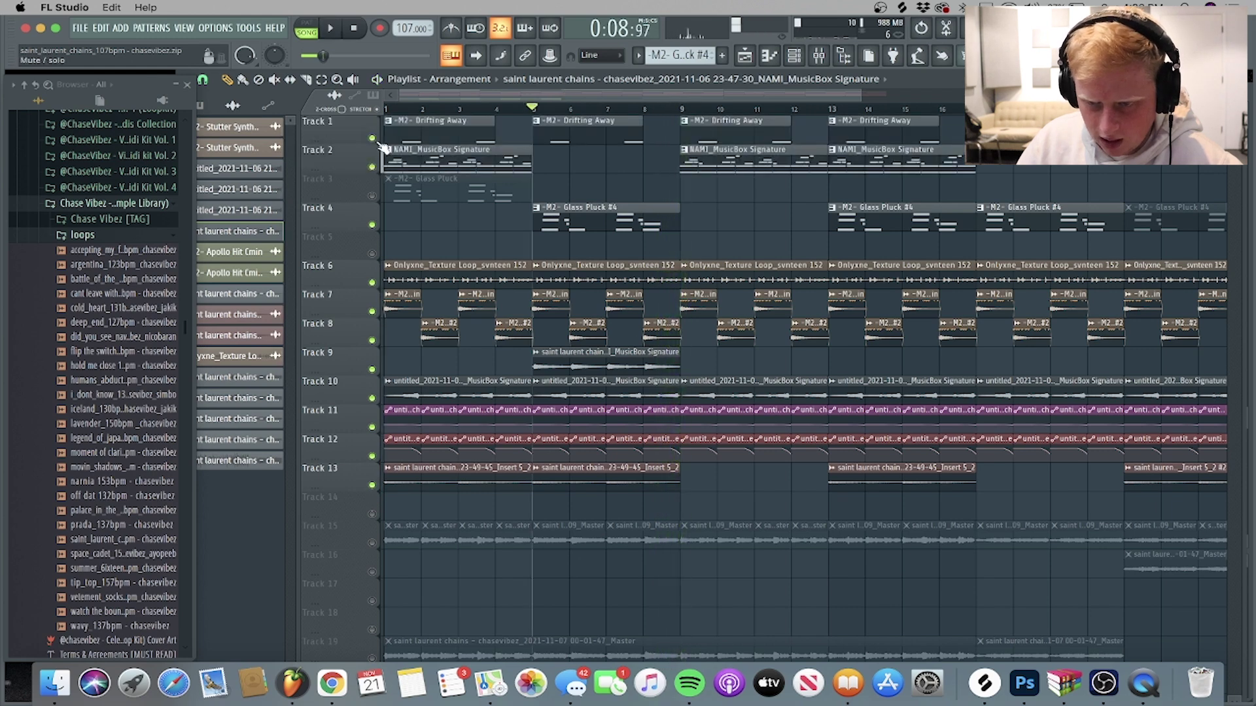
Play from bar 9 and, using the mute tool (T), unmute the last Glass Pluck #4 clip on Track 4.
{"action": "key", "text": "space"}
{"action": "left_click", "coordinate": [676, 109]}
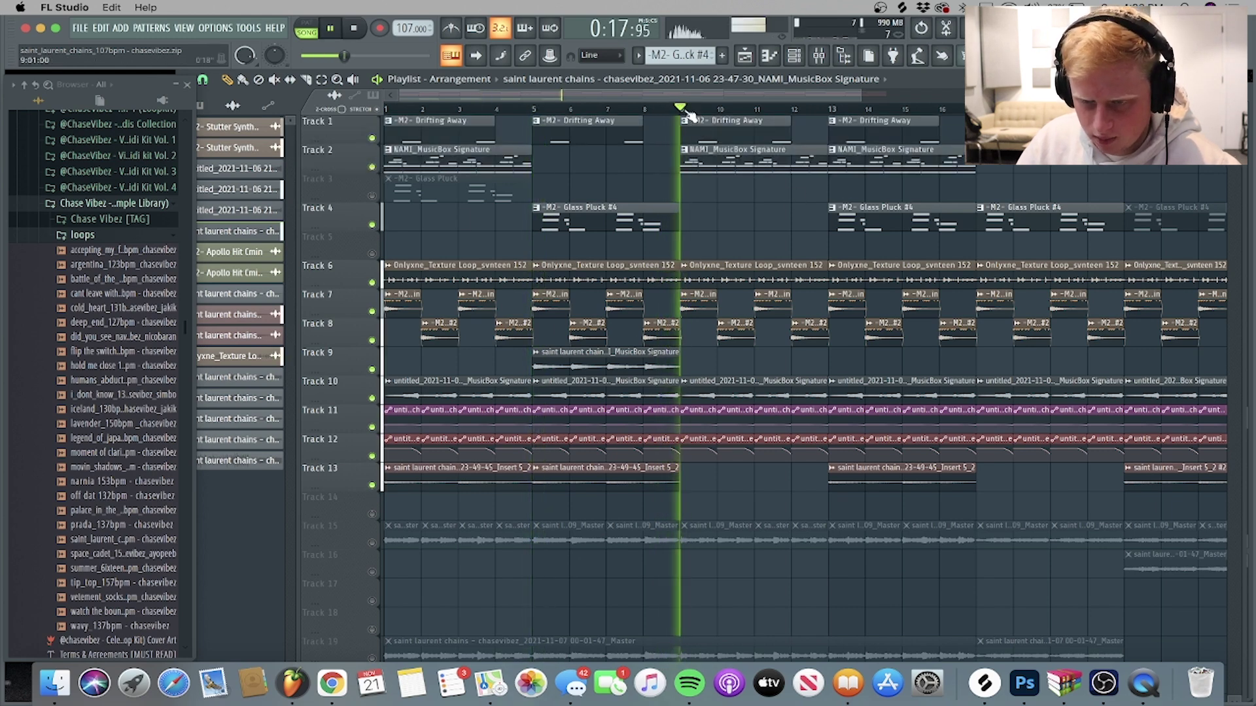
{"action": "scroll", "coordinate": [698, 112], "scroll_direction": "down", "scroll_amount": 2}
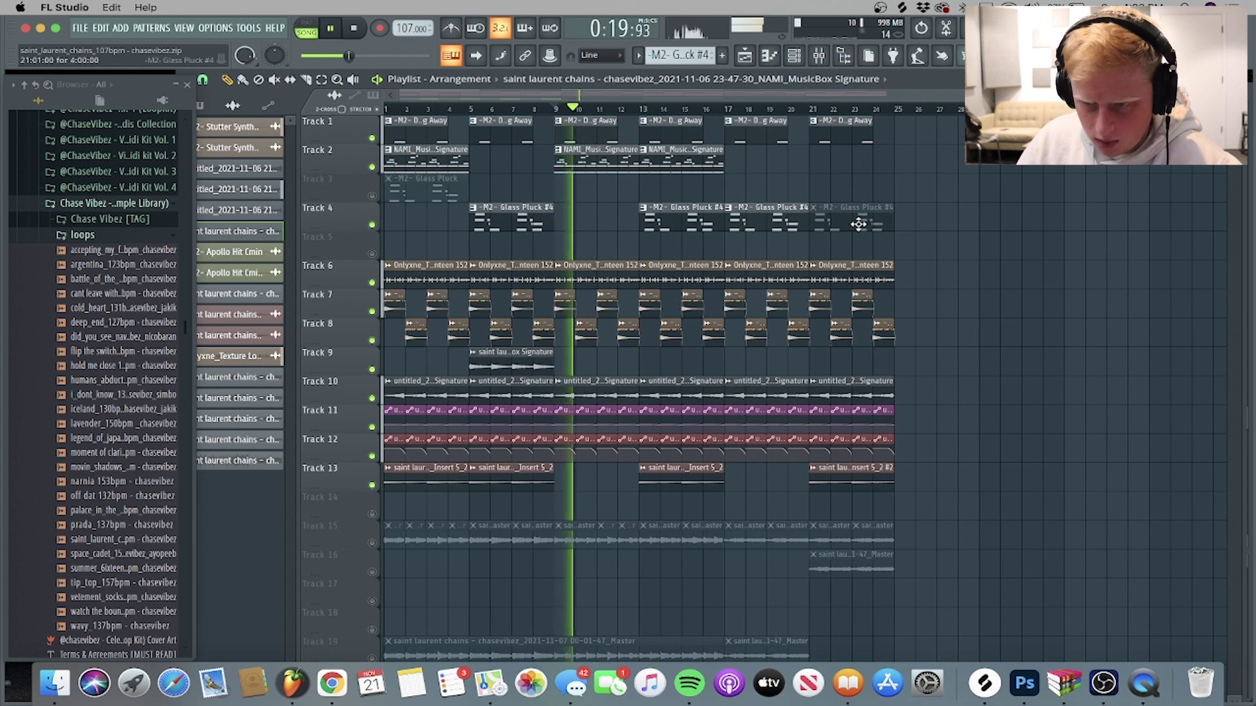
{"action": "key", "text": "t"}
{"action": "left_click", "coordinate": [835, 217]}
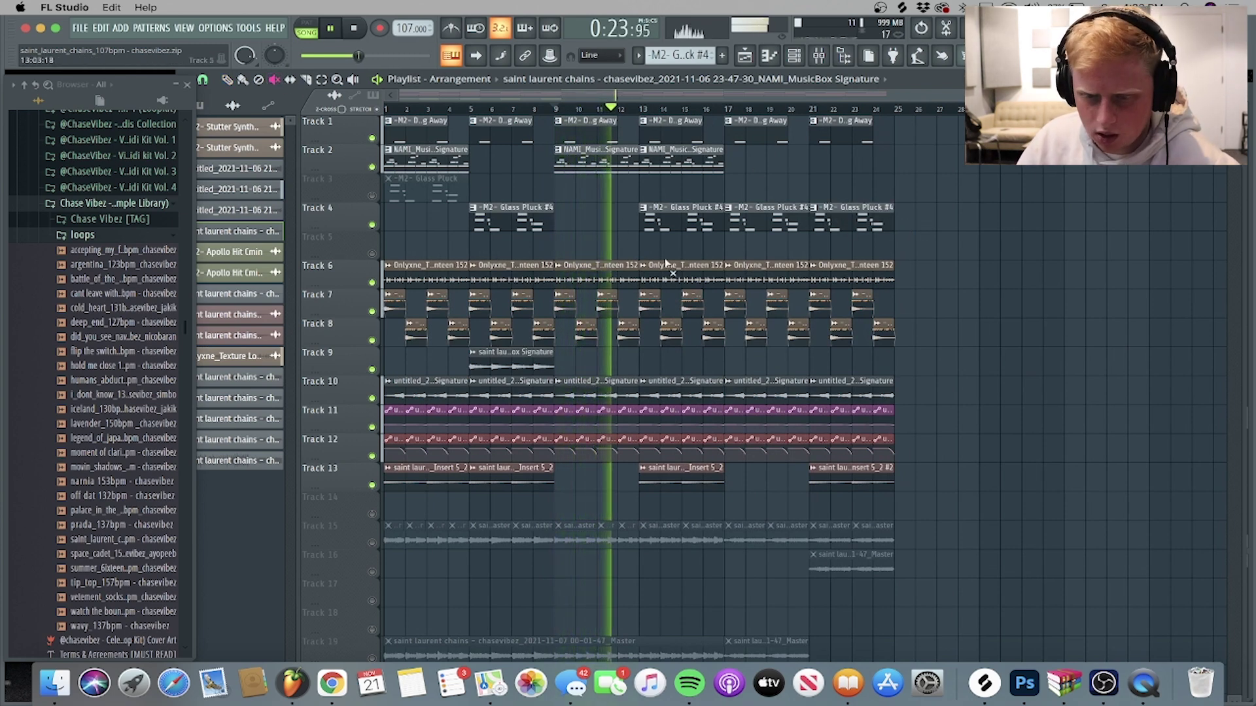
{"action": "left_click", "coordinate": [536, 472]}
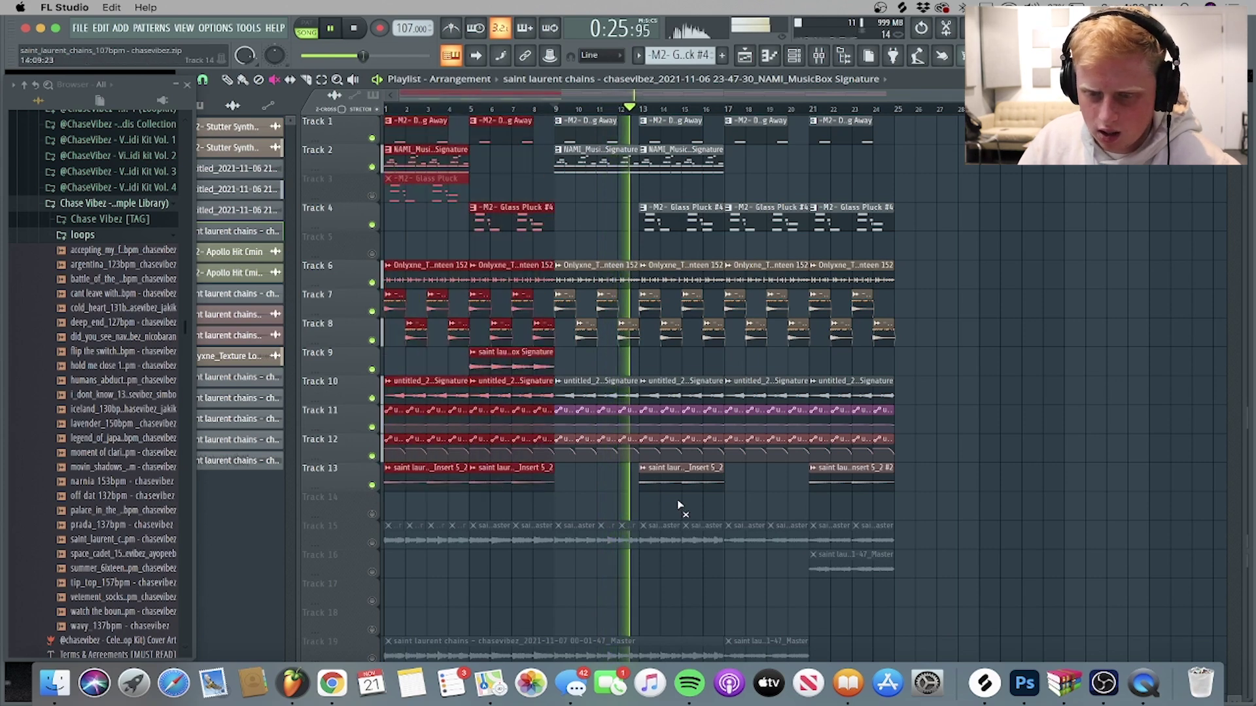
Stop playback and show the Fruity soft clipper on the Master in the Mixer, then close it.
{"action": "left_click_drag", "start_coordinate": [914, 521], "coordinate": [724, 113]}
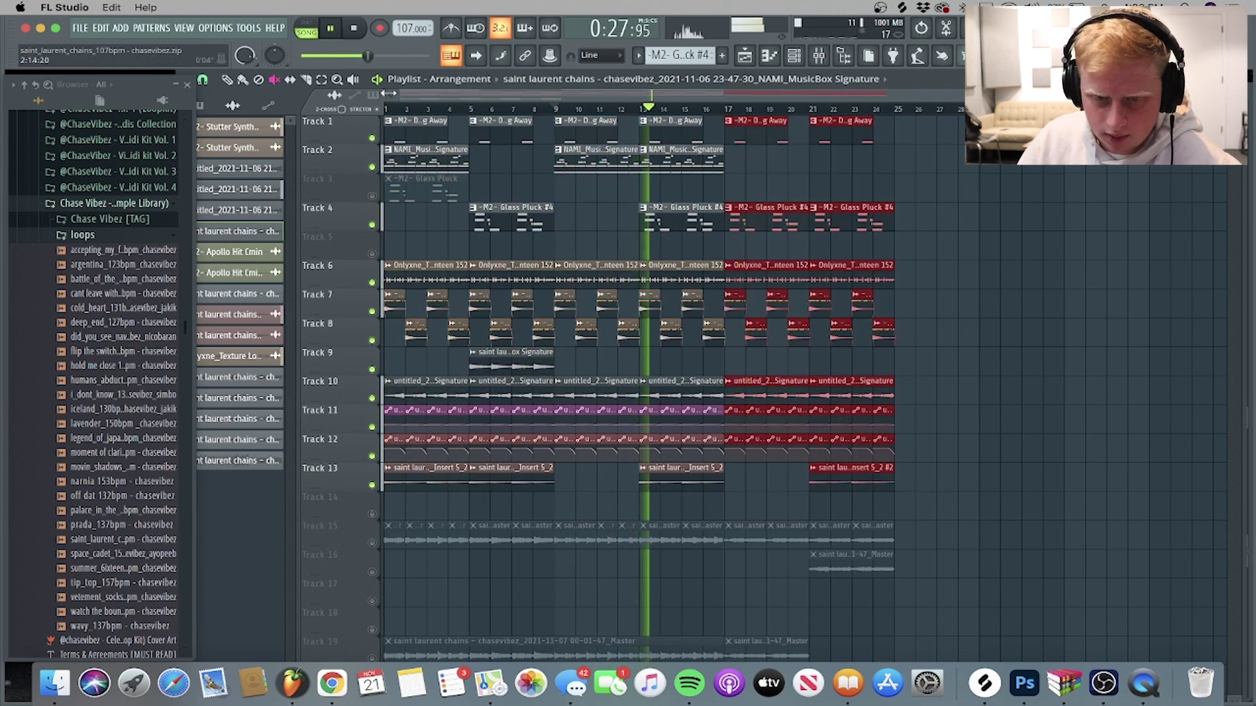
{"action": "scroll", "coordinate": [594, 333], "scroll_direction": "down", "scroll_amount": 2}
{"action": "scroll", "coordinate": [594, 332], "scroll_direction": "down", "scroll_amount": 2}
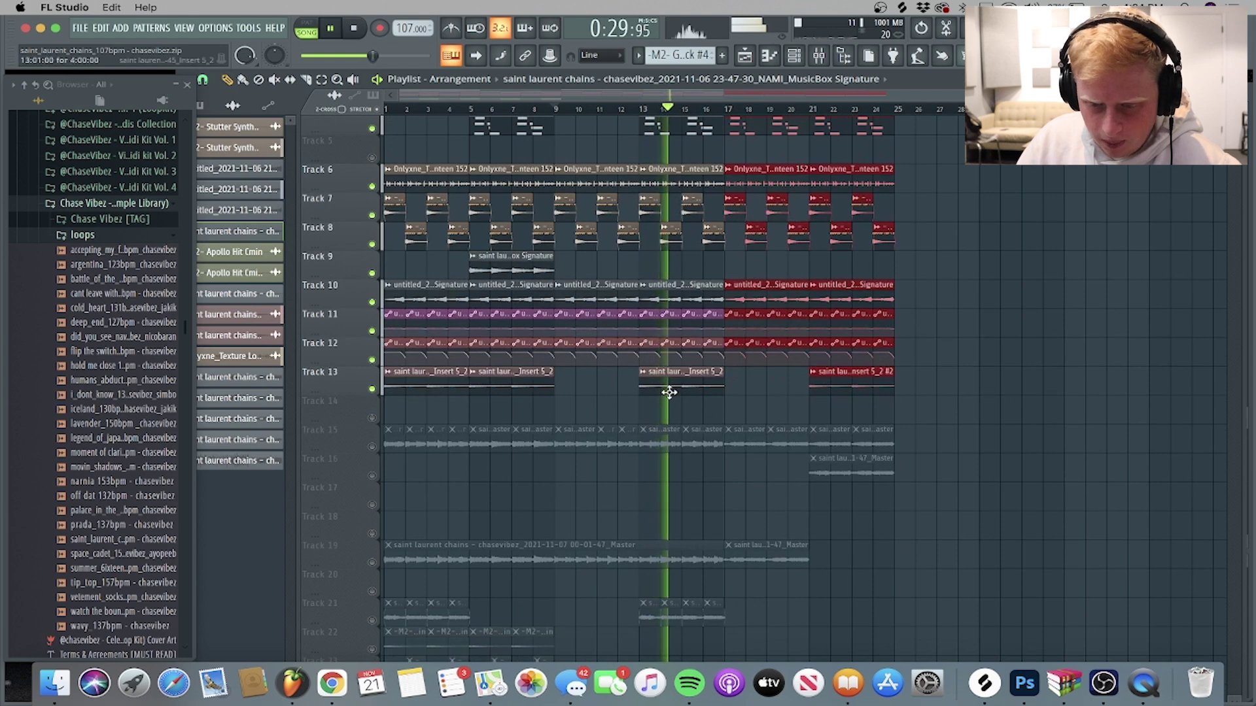
{"action": "scroll", "coordinate": [678, 391], "scroll_direction": "down", "scroll_amount": 4}
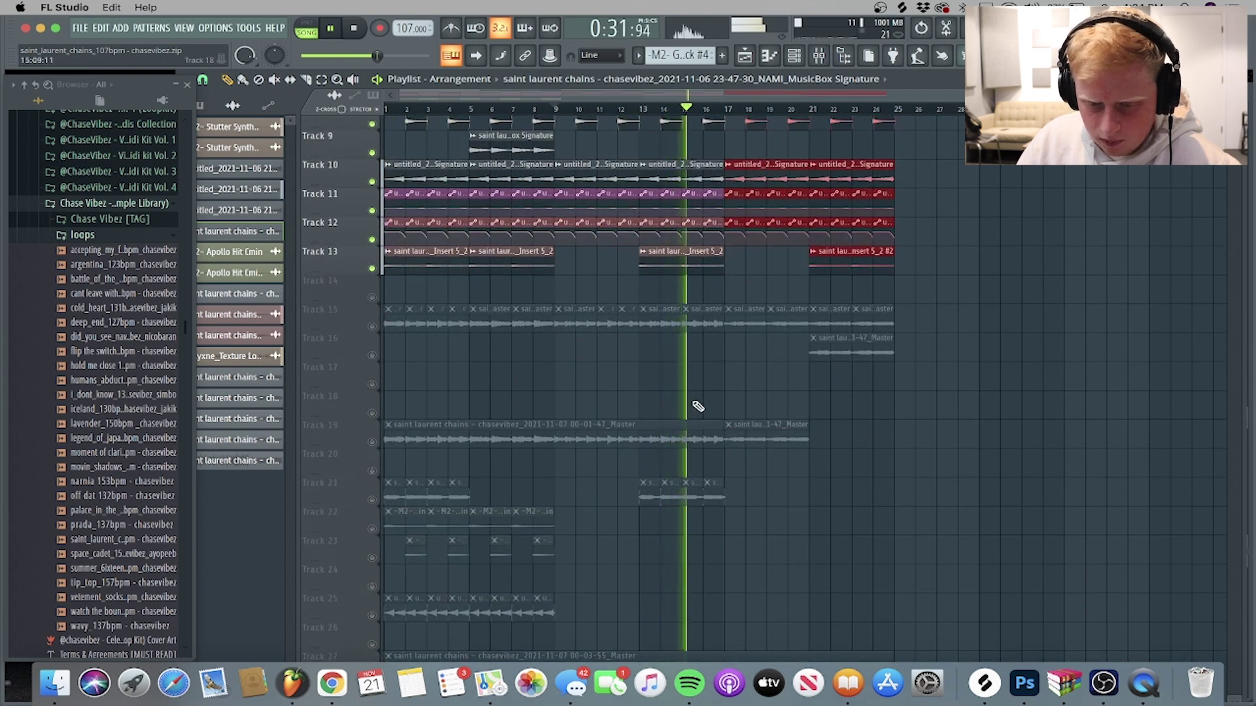
{"action": "scroll", "coordinate": [695, 408], "scroll_direction": "down", "scroll_amount": 5}
{"action": "key", "text": "space"}
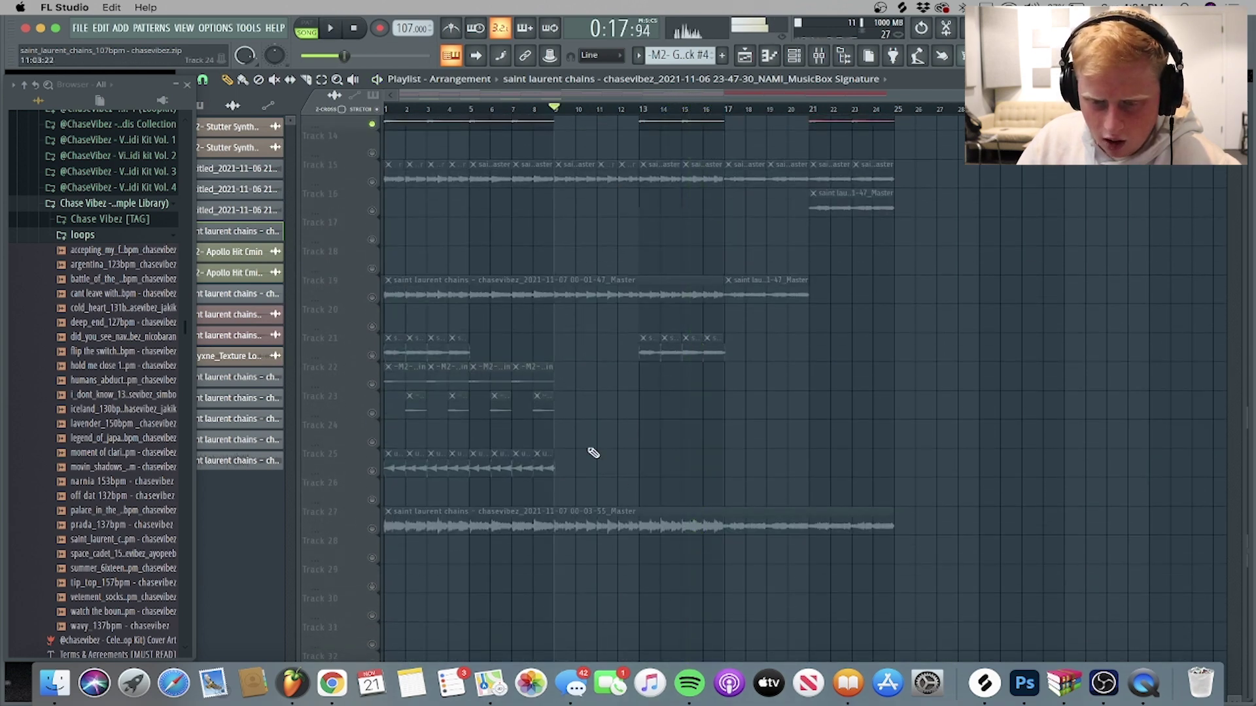
{"action": "left_click_drag", "start_coordinate": [890, 592], "coordinate": [366, 282]}
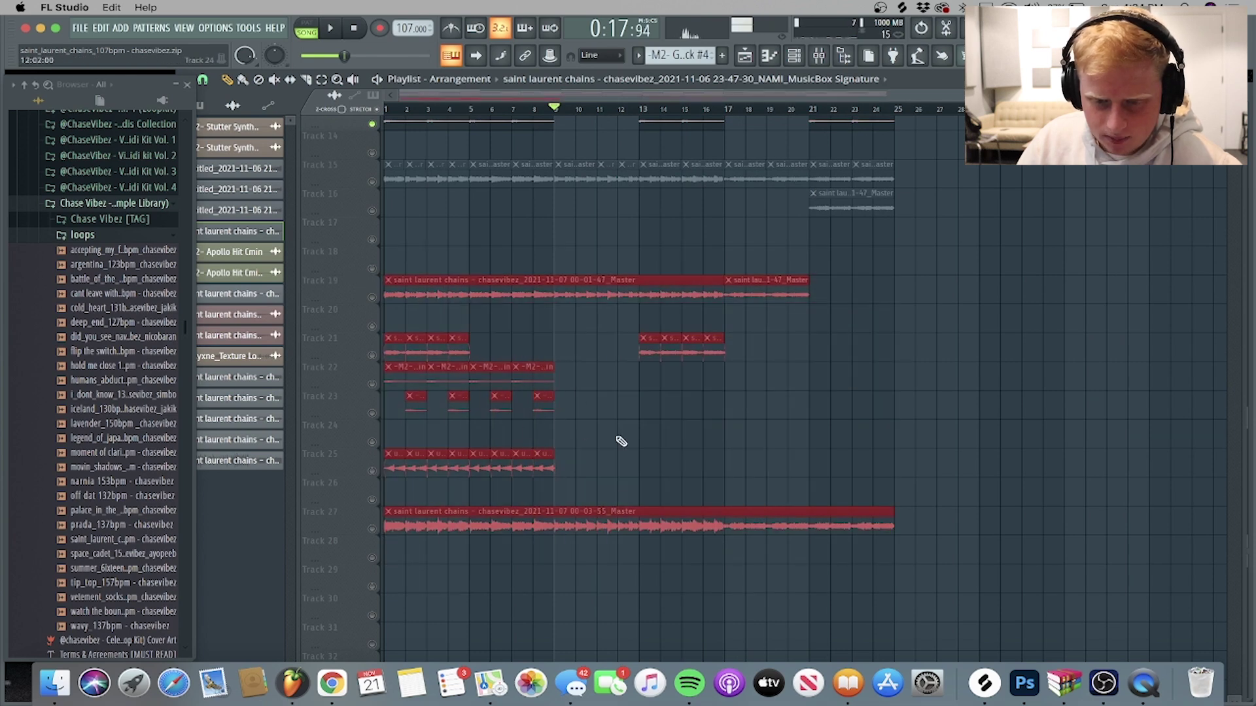
{"action": "scroll", "coordinate": [693, 373], "scroll_direction": "up", "scroll_amount": 13}
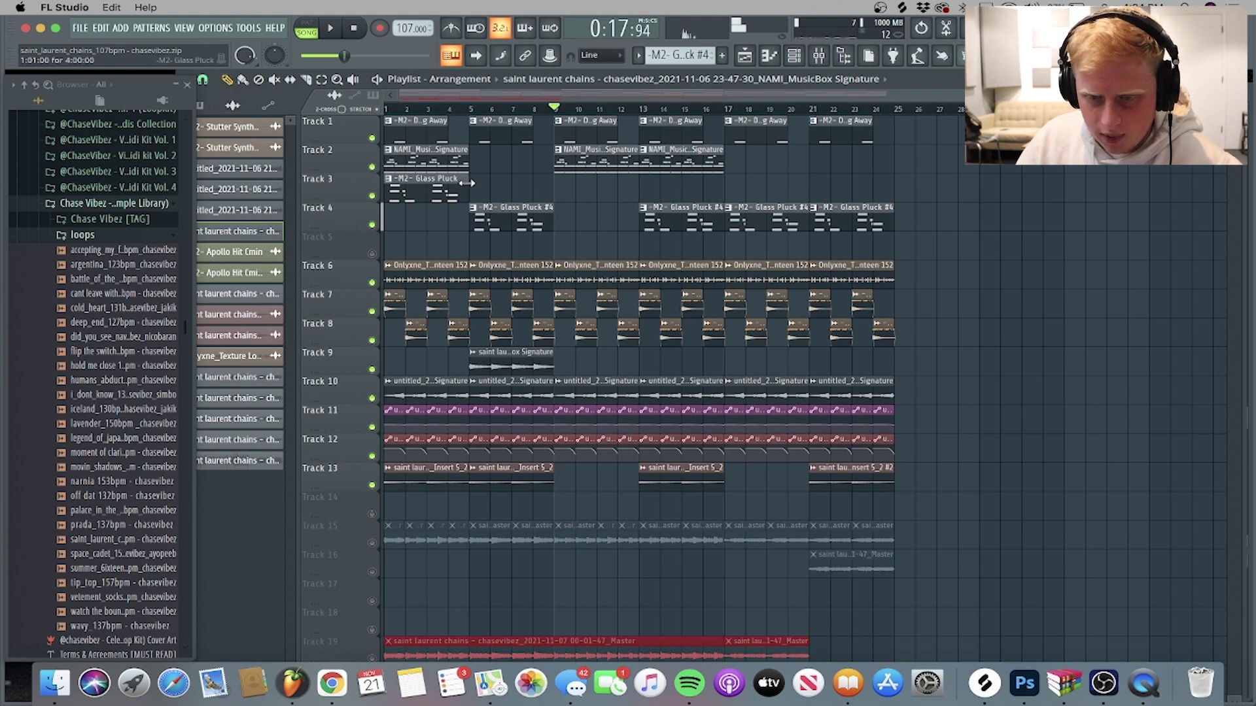
{"action": "left_click", "coordinate": [821, 58]}
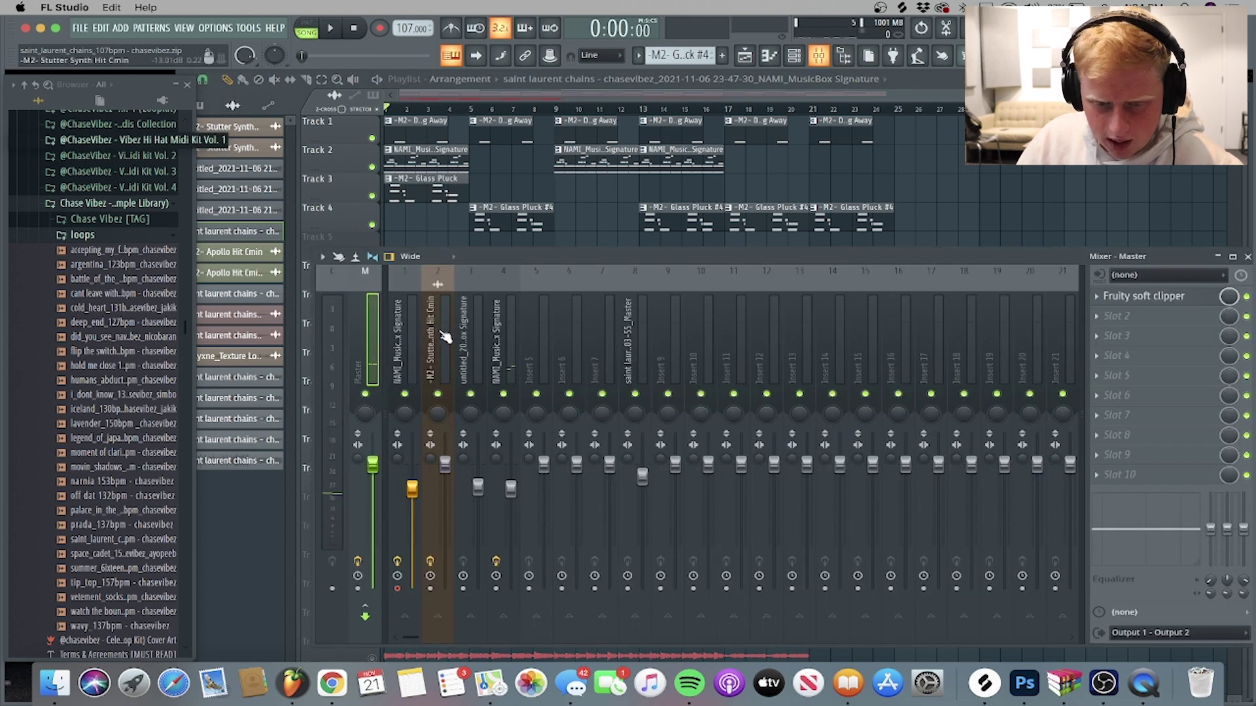
{"action": "mouse_move", "coordinate": [1194, 304]}
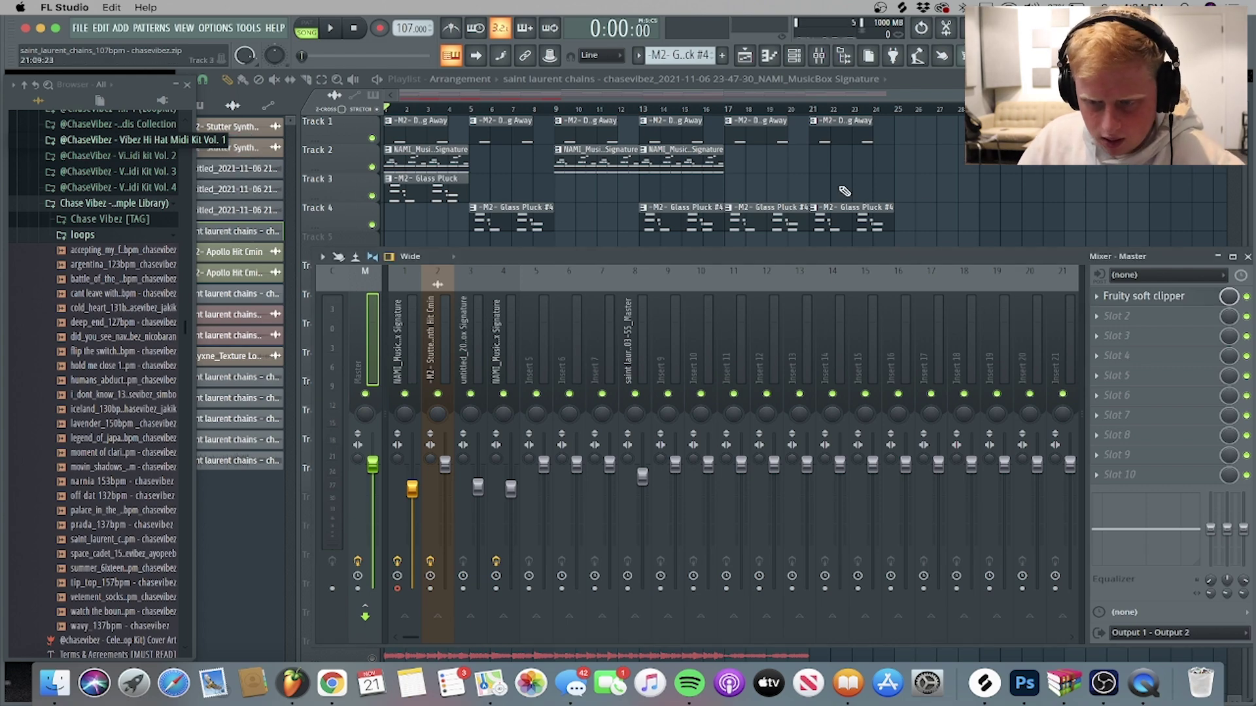
{"action": "key", "text": "F9"}
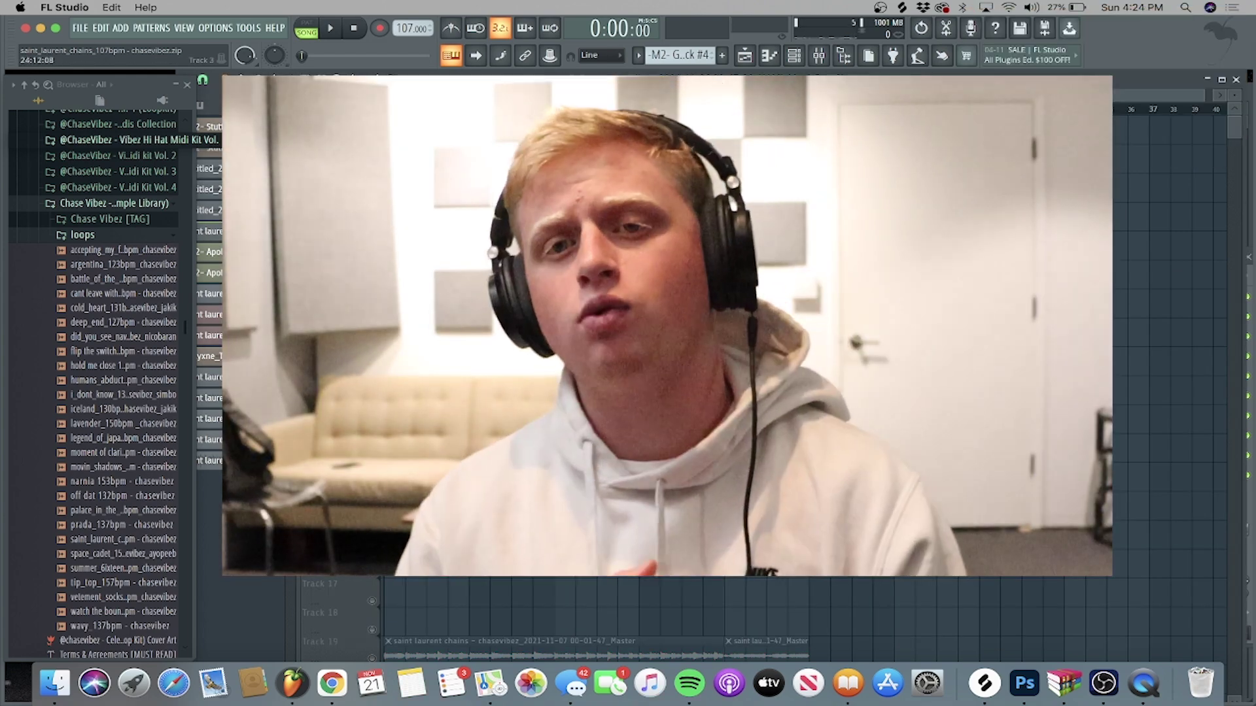